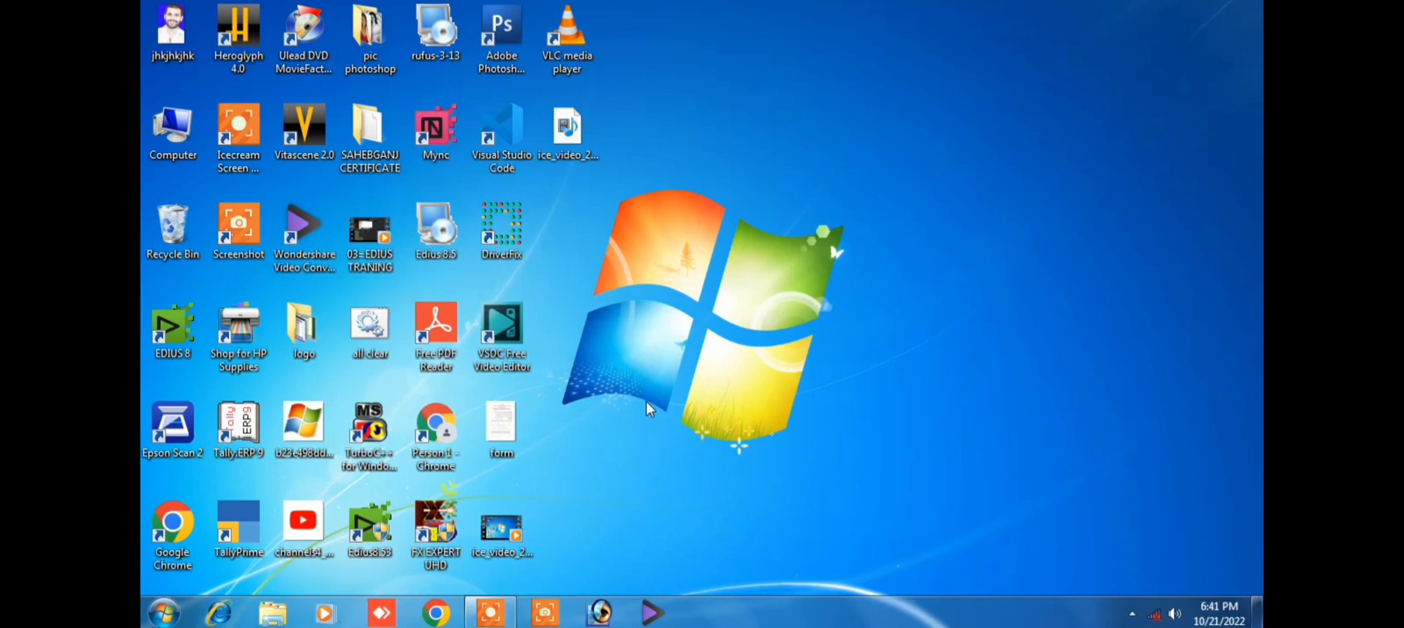
Refresh the desktop, launch Tally.ERP 9, and start working in Educational Mode
{"action": "right_click", "coordinate": [757, 229]}
{"action": "left_click", "coordinate": [780, 279]}
{"action": "double_click", "coordinate": [238, 424]}
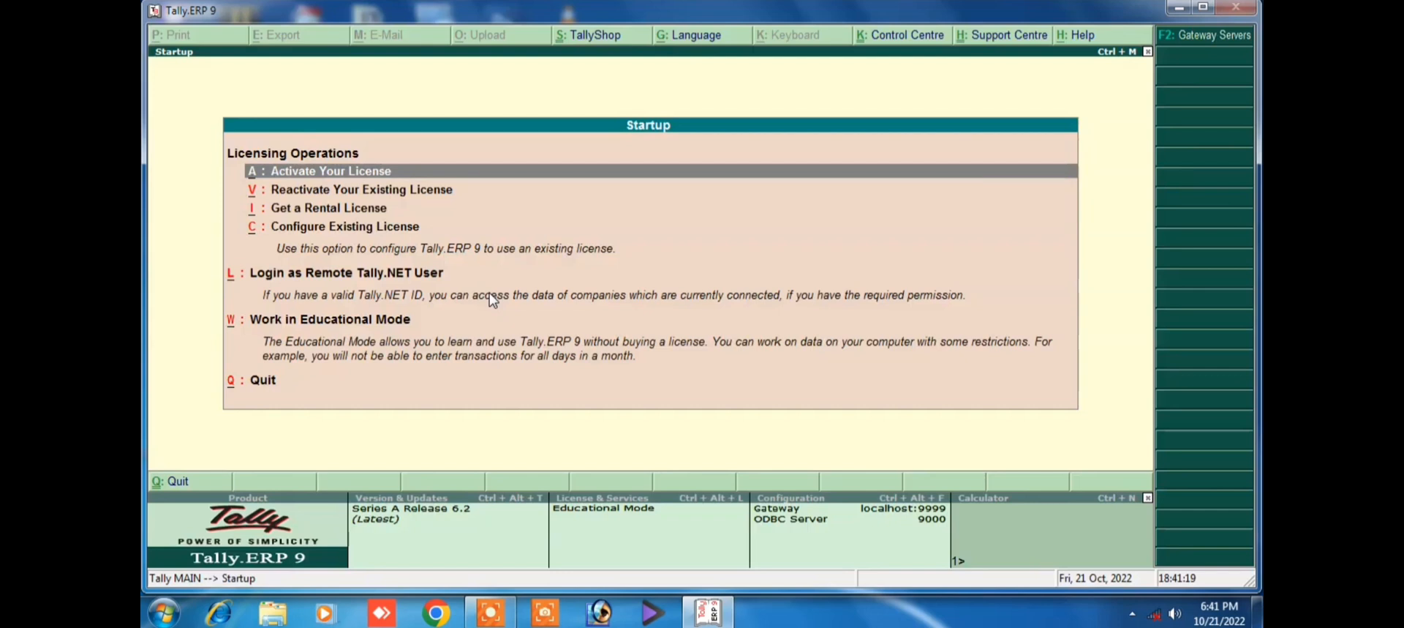
{"action": "key", "text": "w"}
{"action": "key", "text": "Escape"}
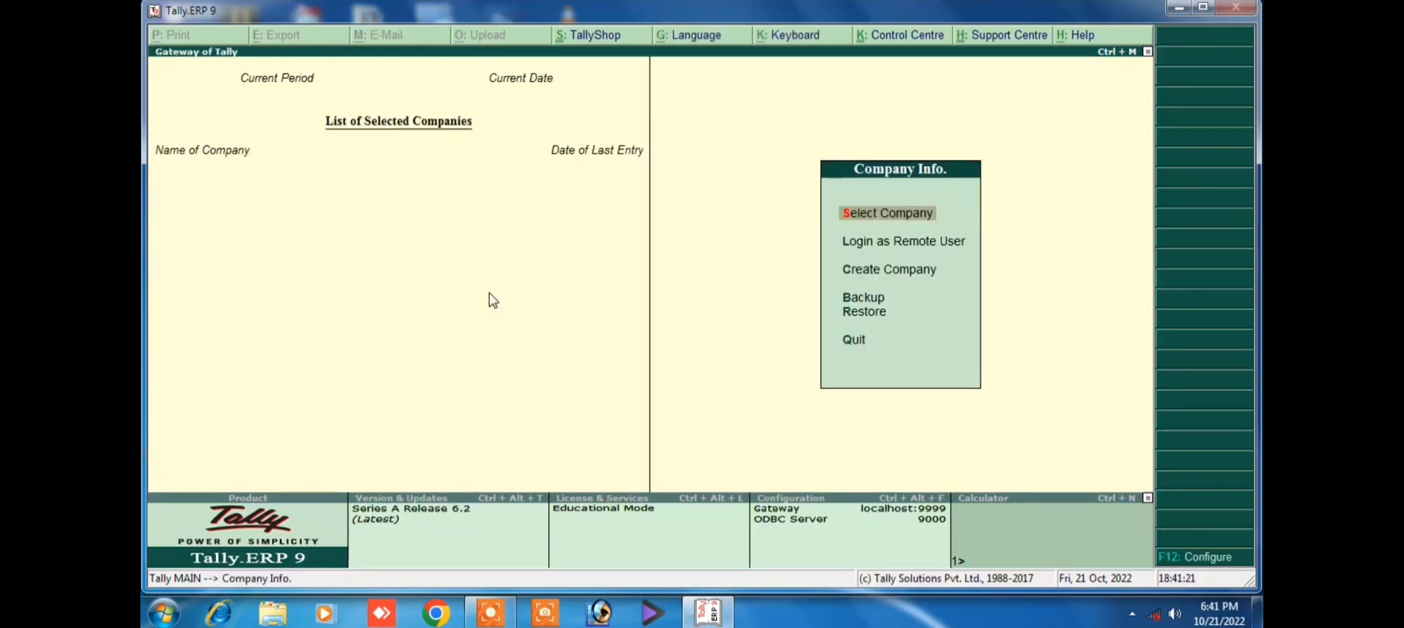
Start creating a company named Asd, keeping the same mailing name and leaving the address blank
{"action": "key", "text": "Down"}
{"action": "key", "text": "Down"}
{"action": "key", "text": "Return"}
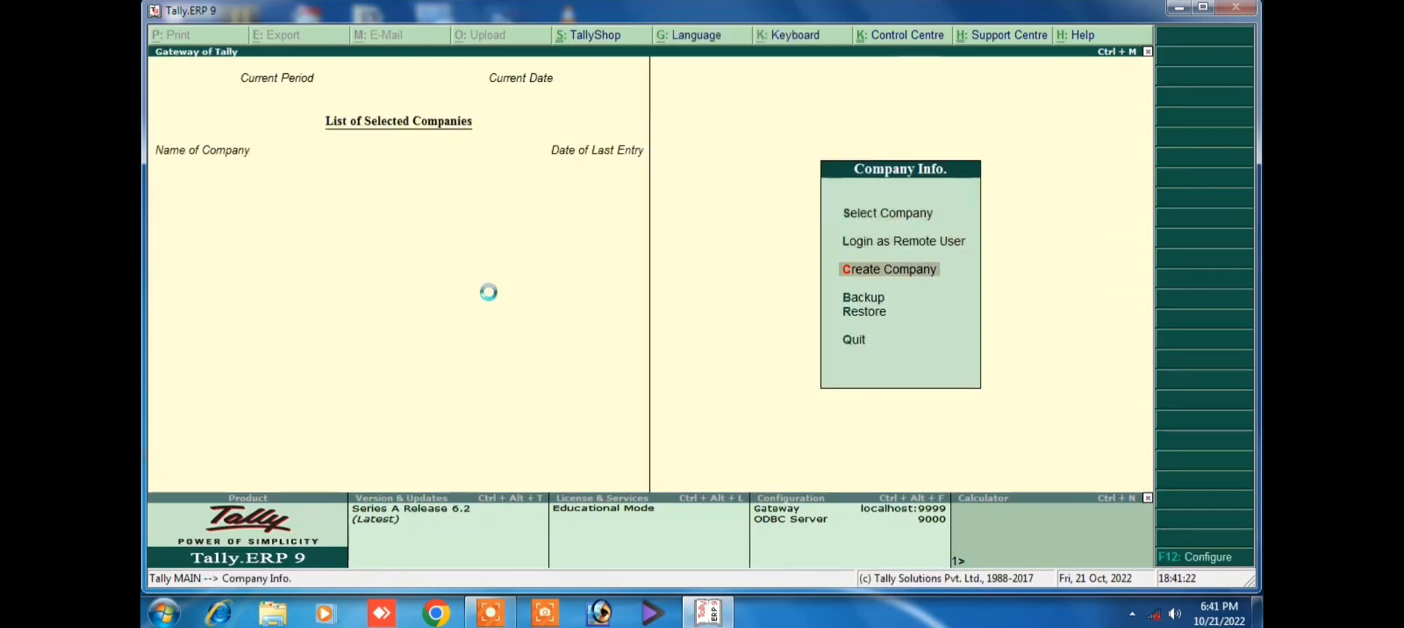
{"action": "type", "text": "Asd"}
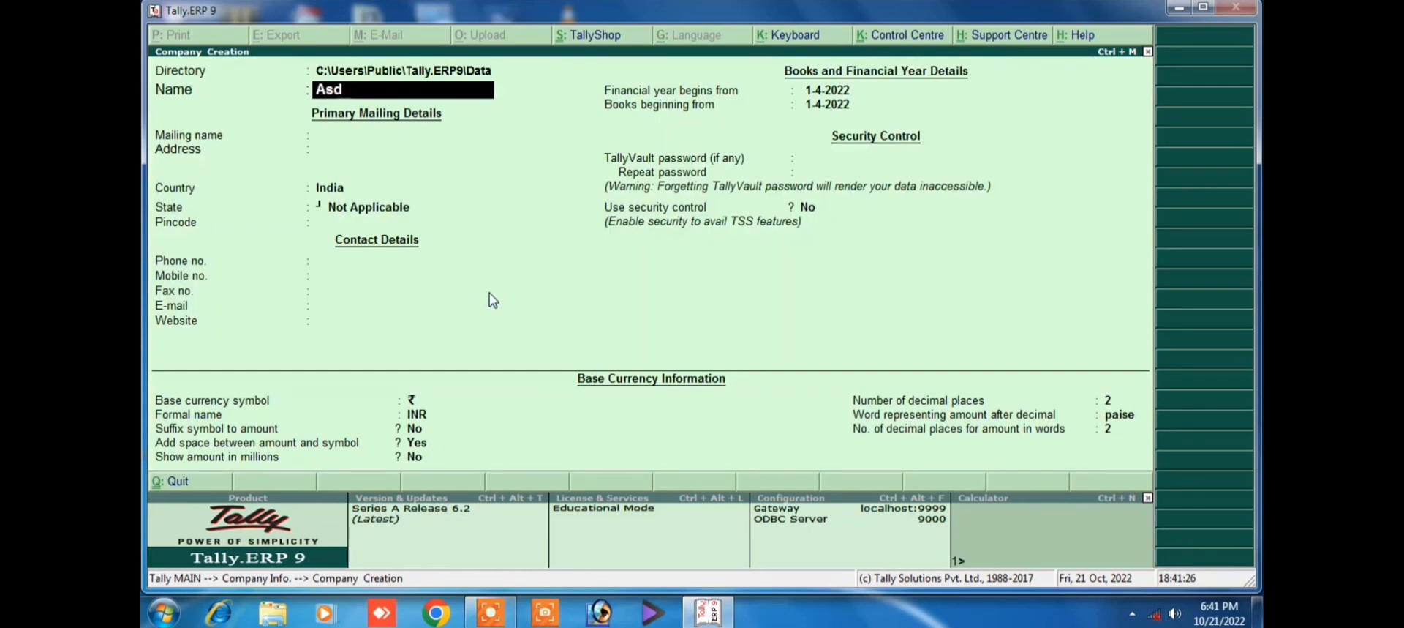
{"action": "key", "text": "Return"}
{"action": "key", "text": "Return"}
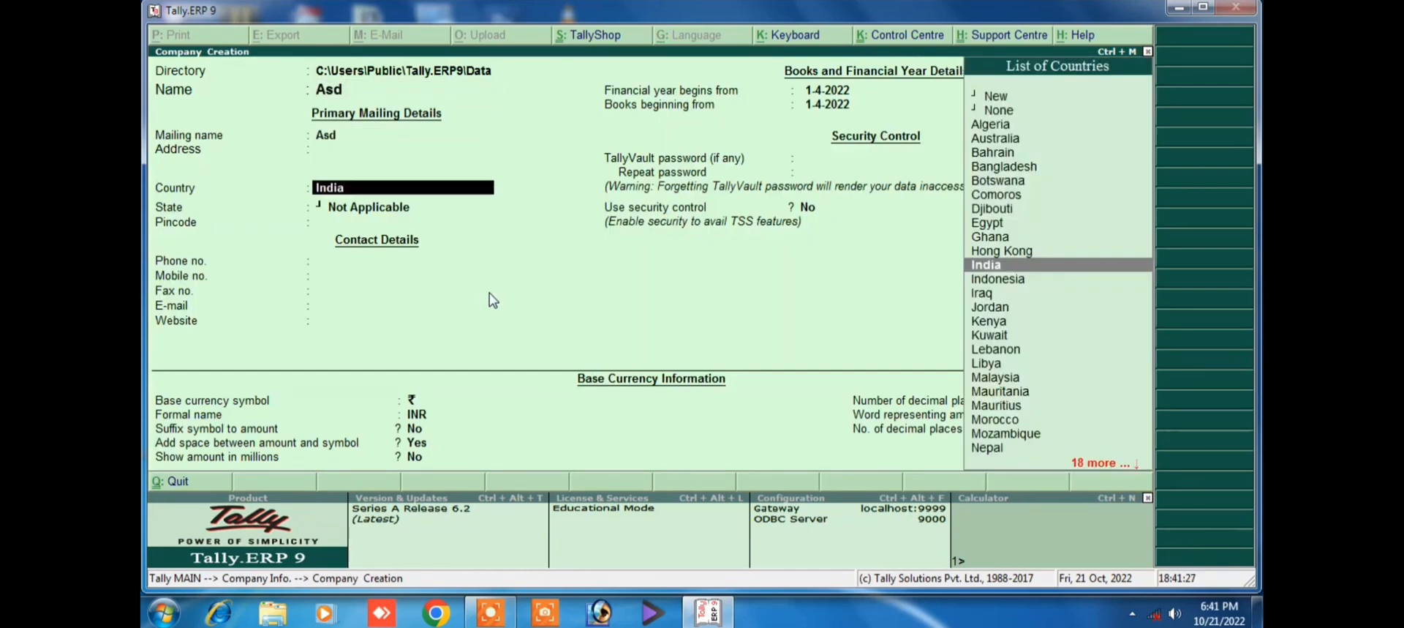
Set the company's country to India and state to Bihar, leaving the pincode and phone number blank
{"action": "key", "text": "Return"}
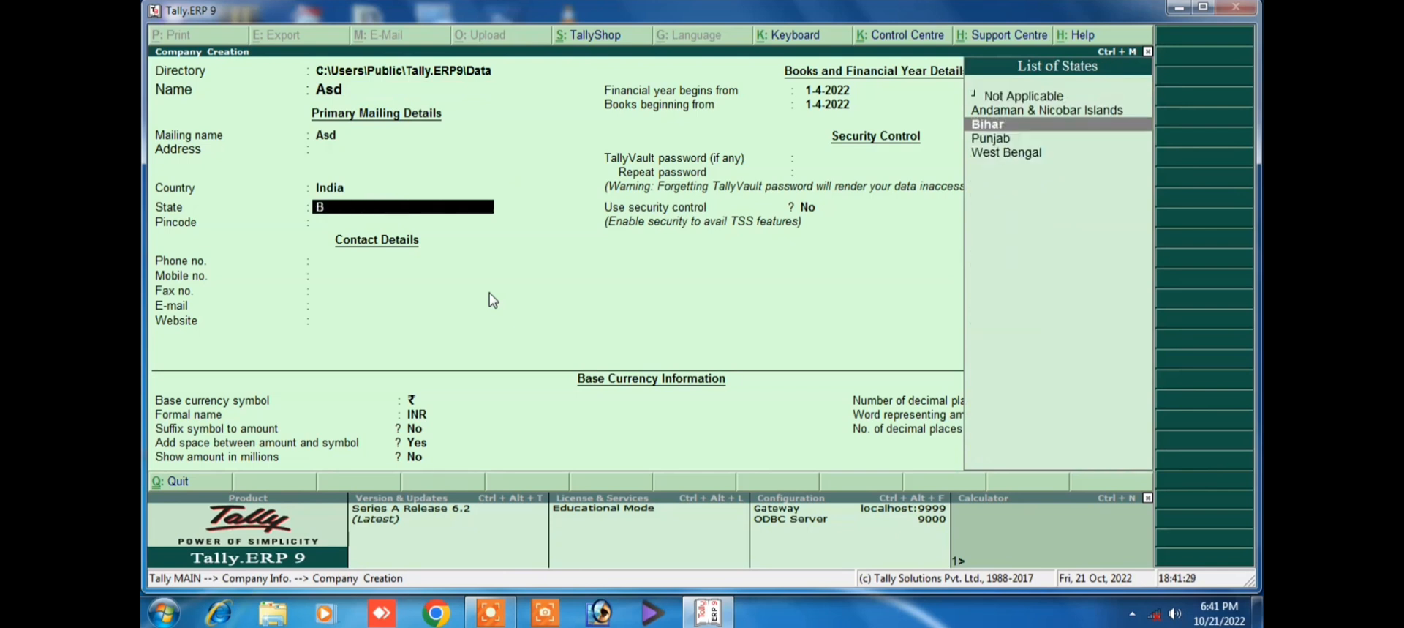
{"action": "type", "text": "B"}
{"action": "key", "text": "Return"}
{"action": "key", "text": "Return"}
{"action": "key", "text": "Return"}
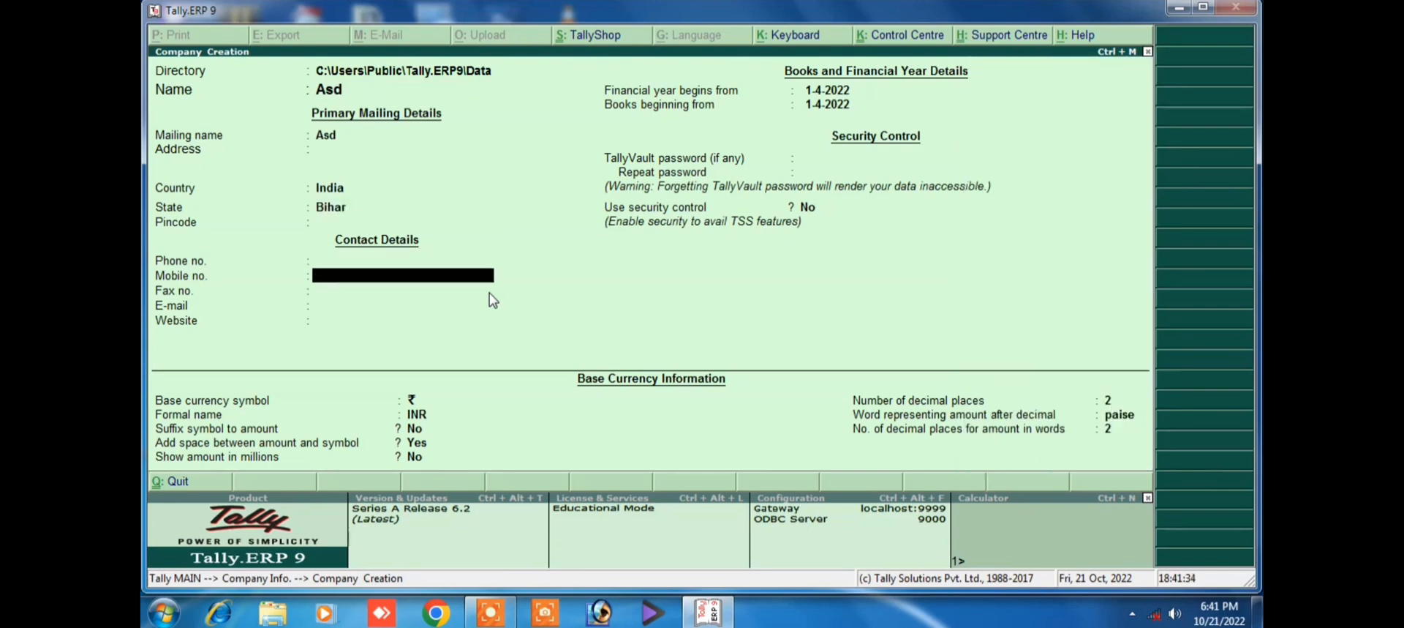
Enter the company's mobile number and leave the fax, e-mail and website fields blank
{"action": "type", "text": "978978979"}
{"action": "key", "text": "Return"}
{"action": "key", "text": "Return"}
{"action": "key", "text": "Return"}
{"action": "key", "text": "Return"}
{"action": "key", "text": "Return"}
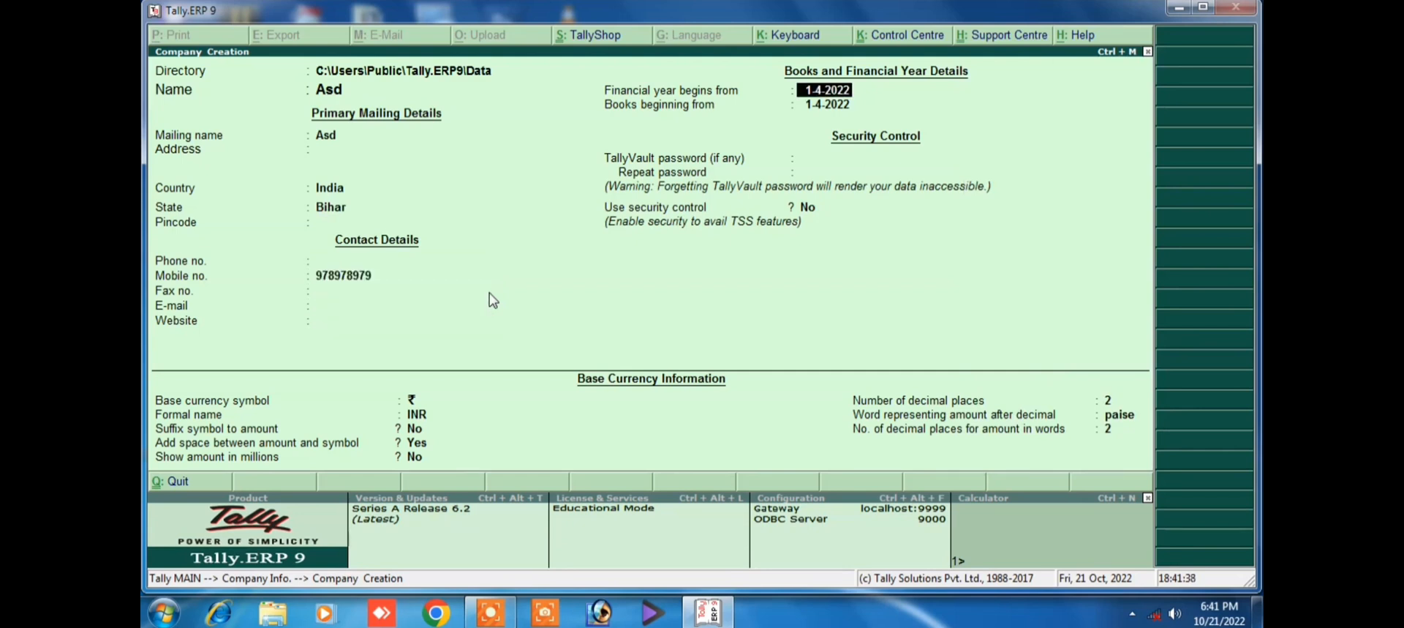
Keep 1-4-2022 as the financial year and books start, accept the default security and INR currency settings, and save the company
{"action": "key", "text": "Return"}
{"action": "key", "text": "Return"}
{"action": "key", "text": "Return"}
{"action": "key", "text": "Return"}
{"action": "key", "text": "Return"}
{"action": "key", "text": "Return"}
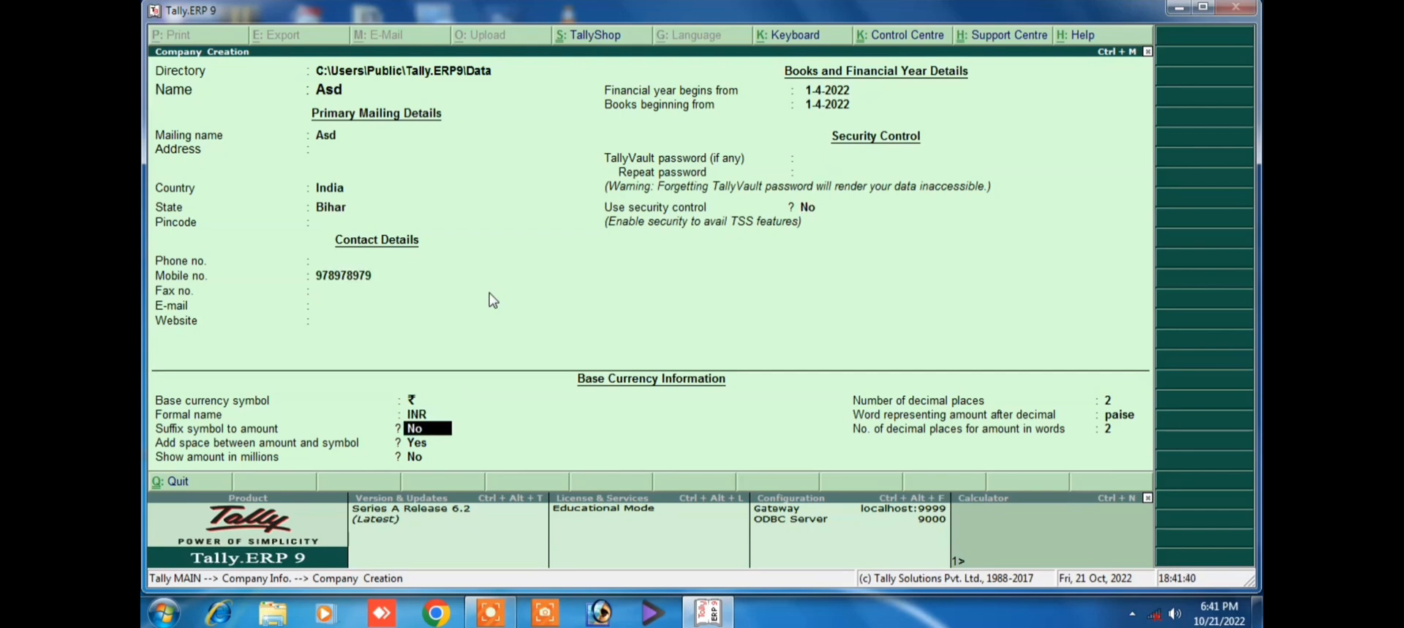
{"action": "key", "text": "Return"}
{"action": "key", "text": "Return"}
{"action": "key", "text": "Return"}
{"action": "key", "text": "Return"}
{"action": "key", "text": "Return"}
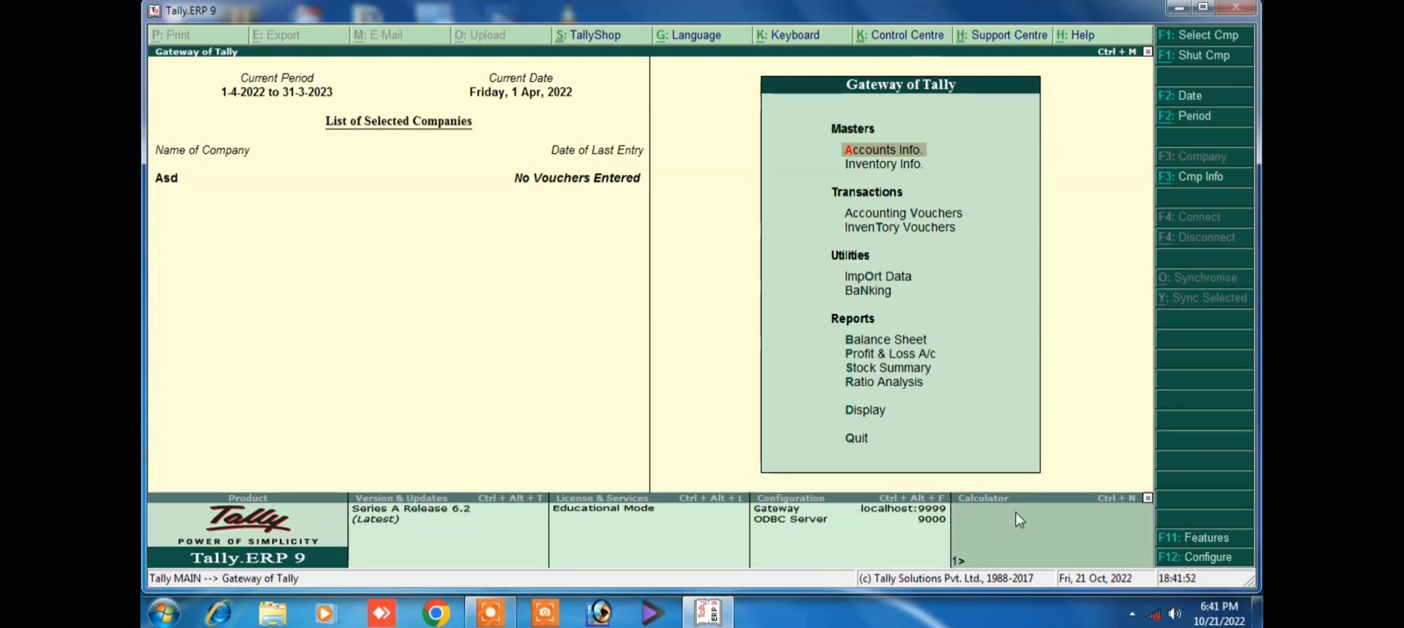
Set Maintain payroll to Yes in the company's accounting features
{"action": "left_click", "coordinate": [1171, 538]}
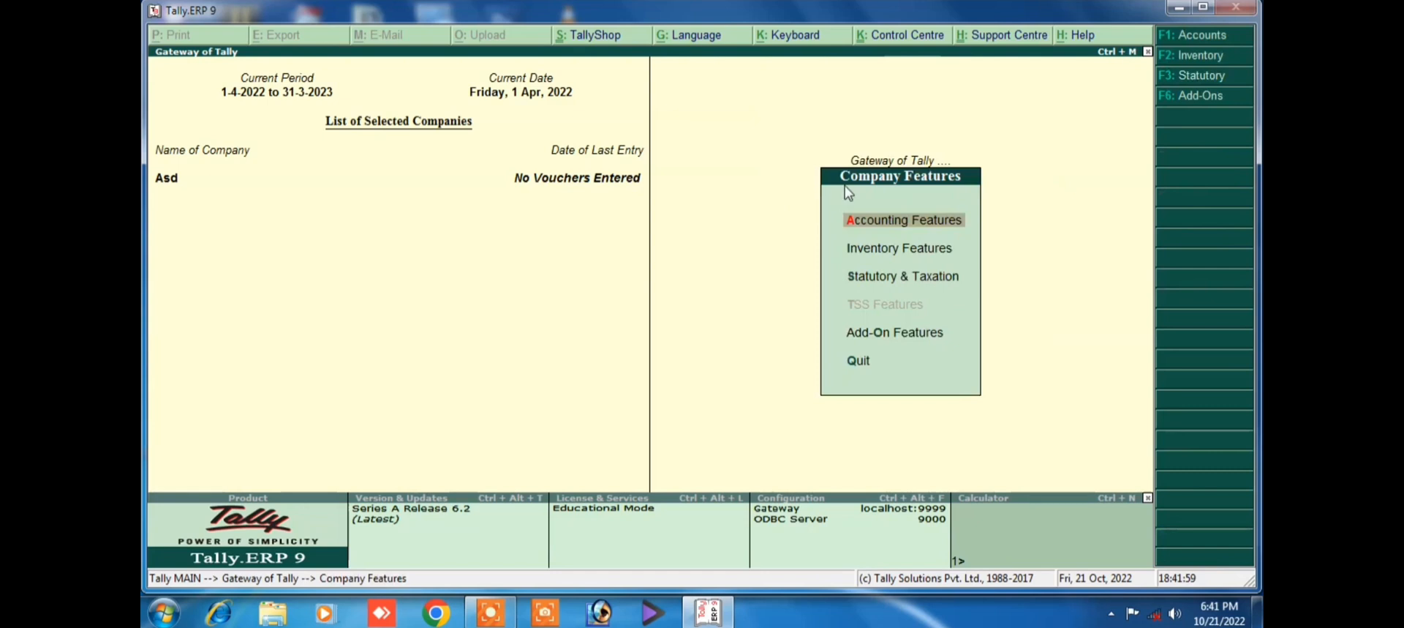
{"action": "left_click", "coordinate": [862, 223]}
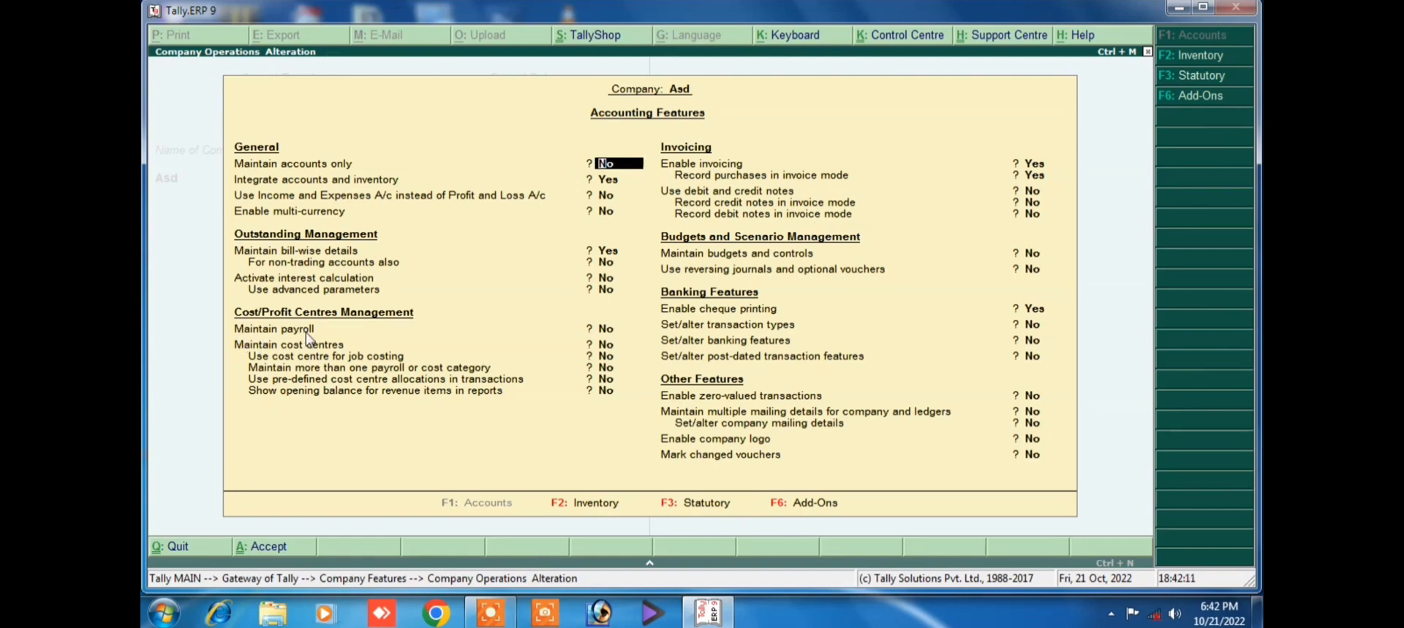
{"action": "left_click", "coordinate": [611, 331]}
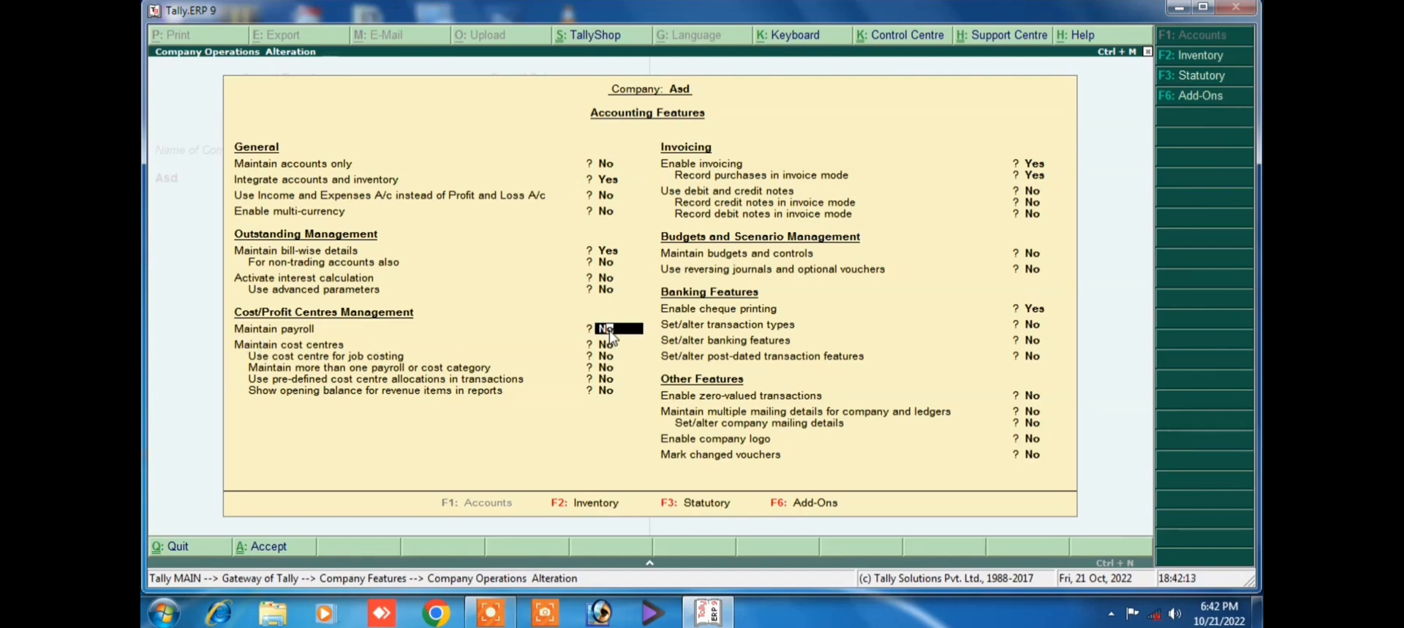
{"action": "type", "text": "yes"}
Keep the remaining accounting features at their defaults, accept the feature changes, and return to the Gateway of Tally
{"action": "key", "text": "Return"}
{"action": "key", "text": "Return"}
{"action": "key", "text": "Return"}
{"action": "key", "text": "Return"}
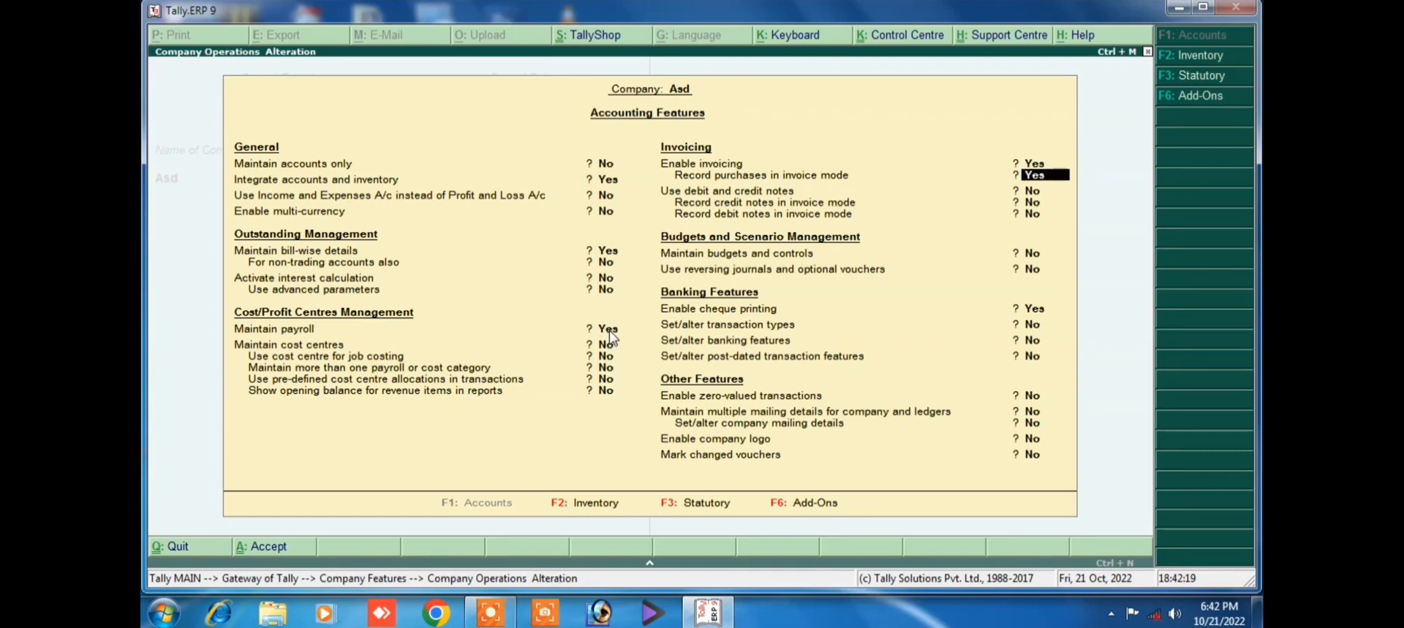
{"action": "key", "text": "Return"}
{"action": "key", "text": "Return"}
{"action": "key", "text": "Return"}
{"action": "key", "text": "Return"}
{"action": "key", "text": "Return"}
{"action": "key", "text": "Return"}
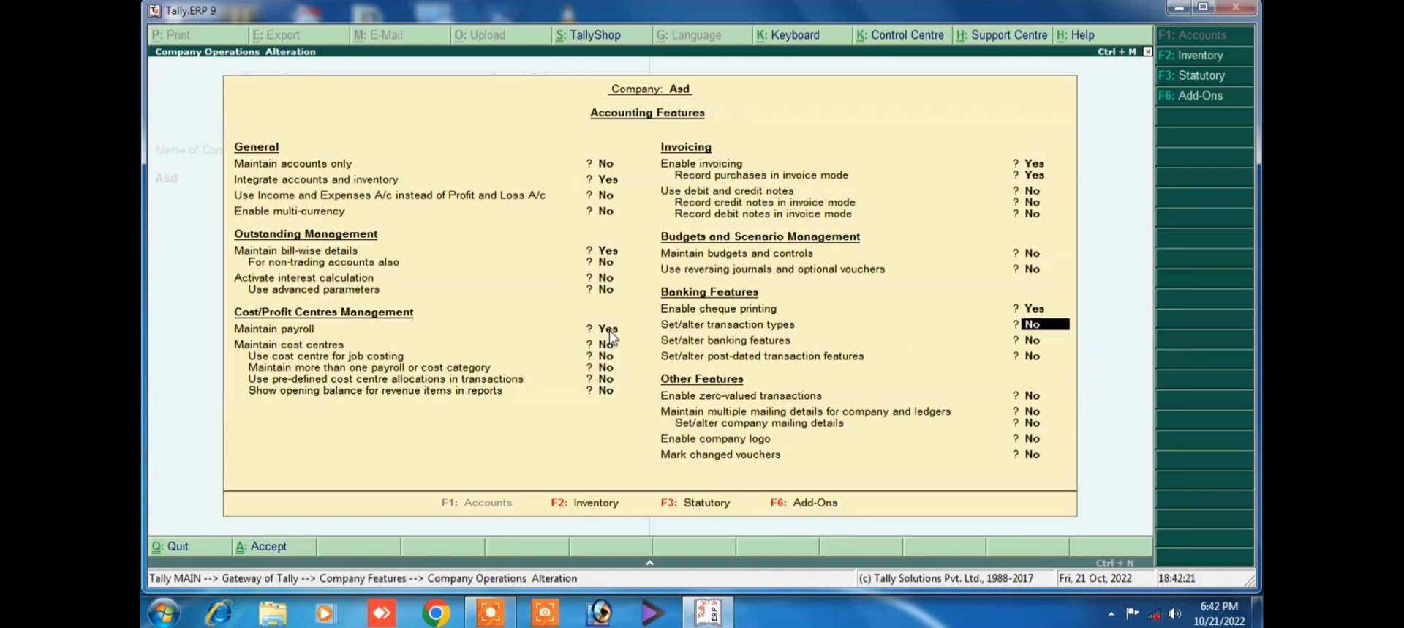
{"action": "key", "text": "Return"}
{"action": "key", "text": "Return"}
{"action": "key", "text": "Return"}
{"action": "key", "text": "Return"}
{"action": "key", "text": "Return"}
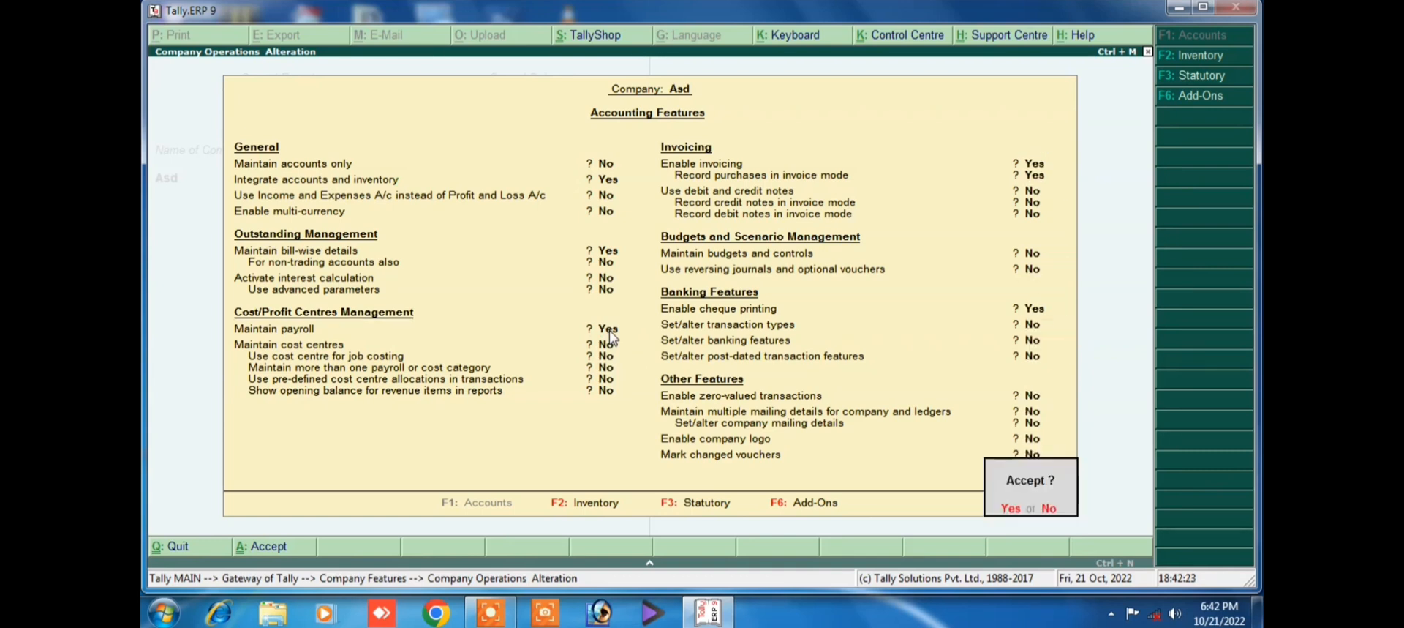
{"action": "key", "text": "Return"}
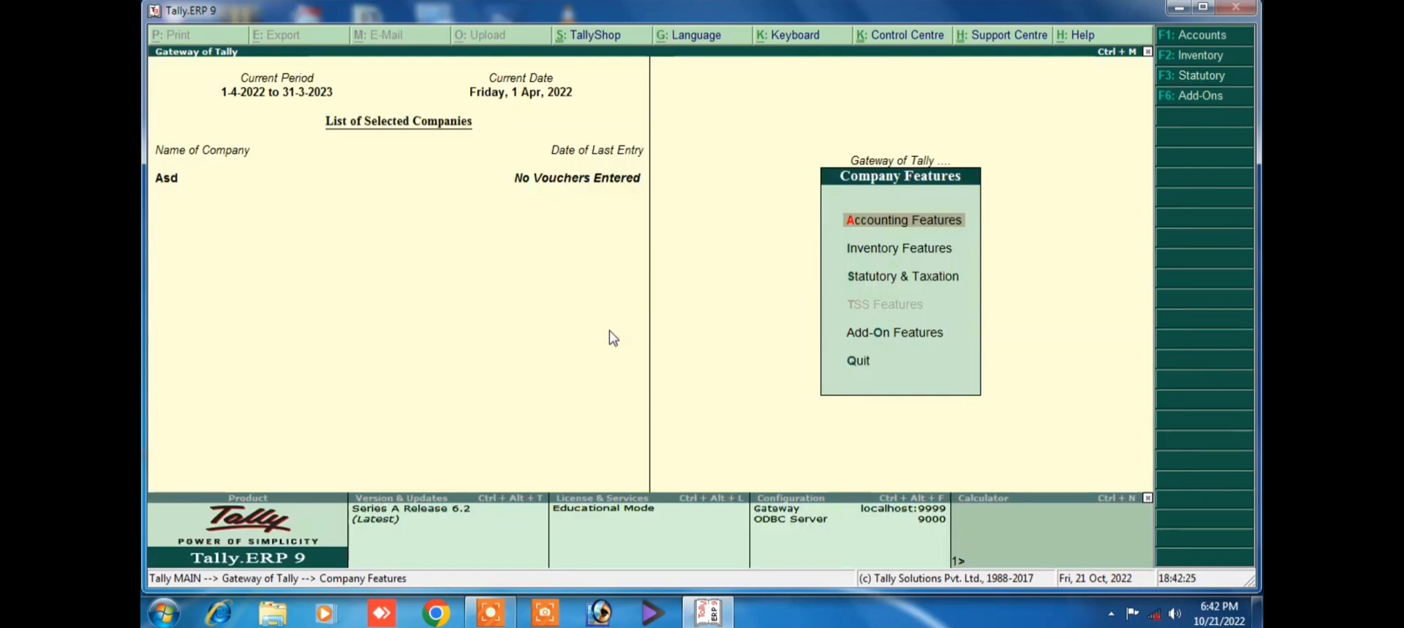
{"action": "key", "text": "Escape"}
{"action": "key", "text": "Escape"}
{"action": "key", "text": "Escape"}
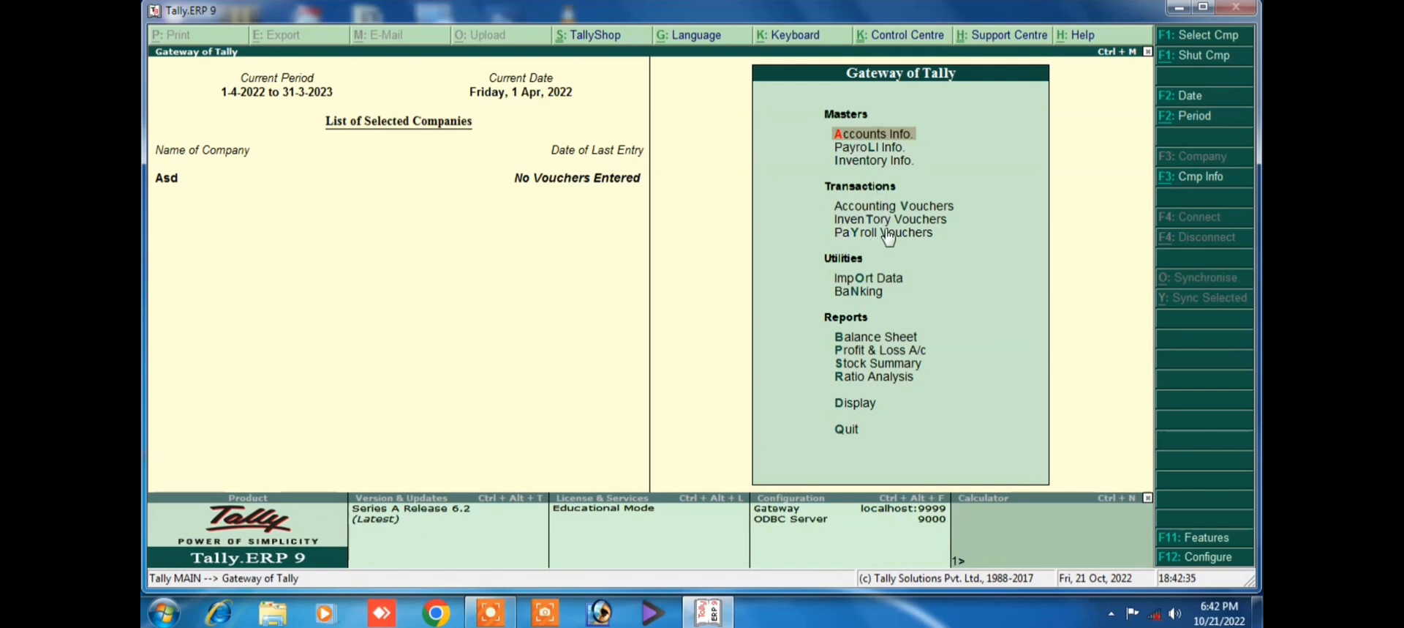
Create a payroll employee group named Engineer under Primary without salary details, and return to the payroll masters
{"action": "left_click", "coordinate": [851, 150]}
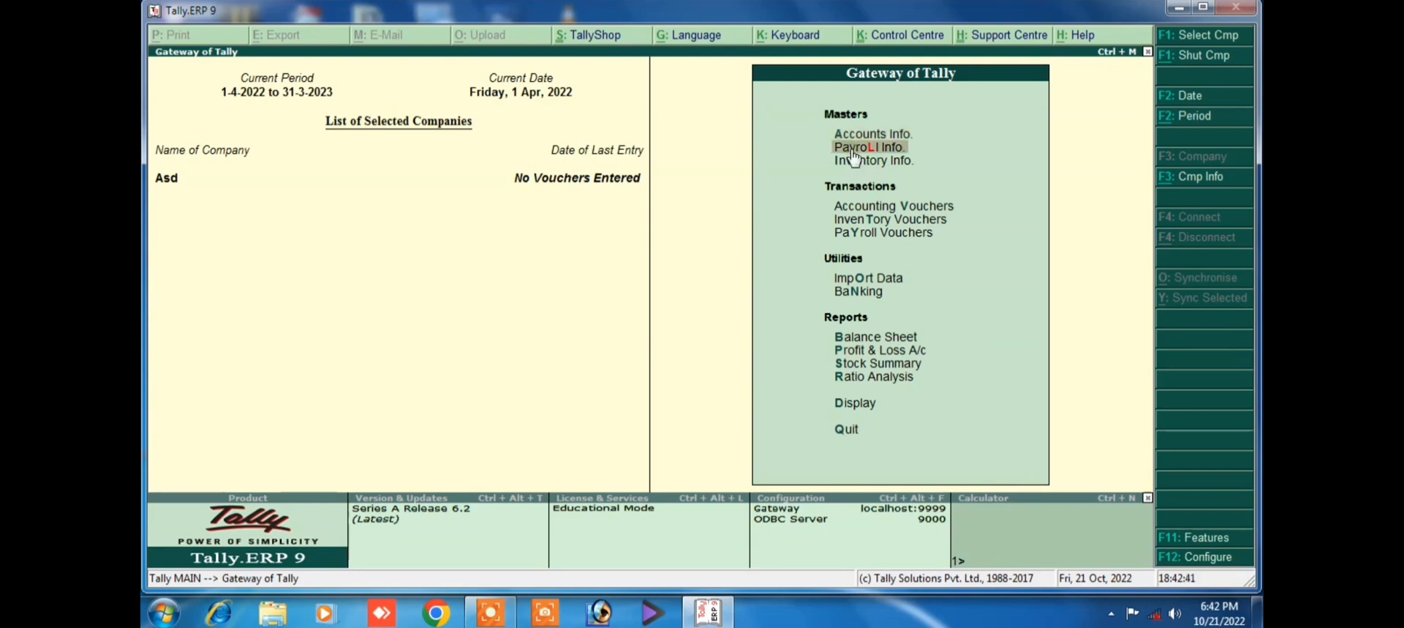
{"action": "left_click", "coordinate": [853, 150]}
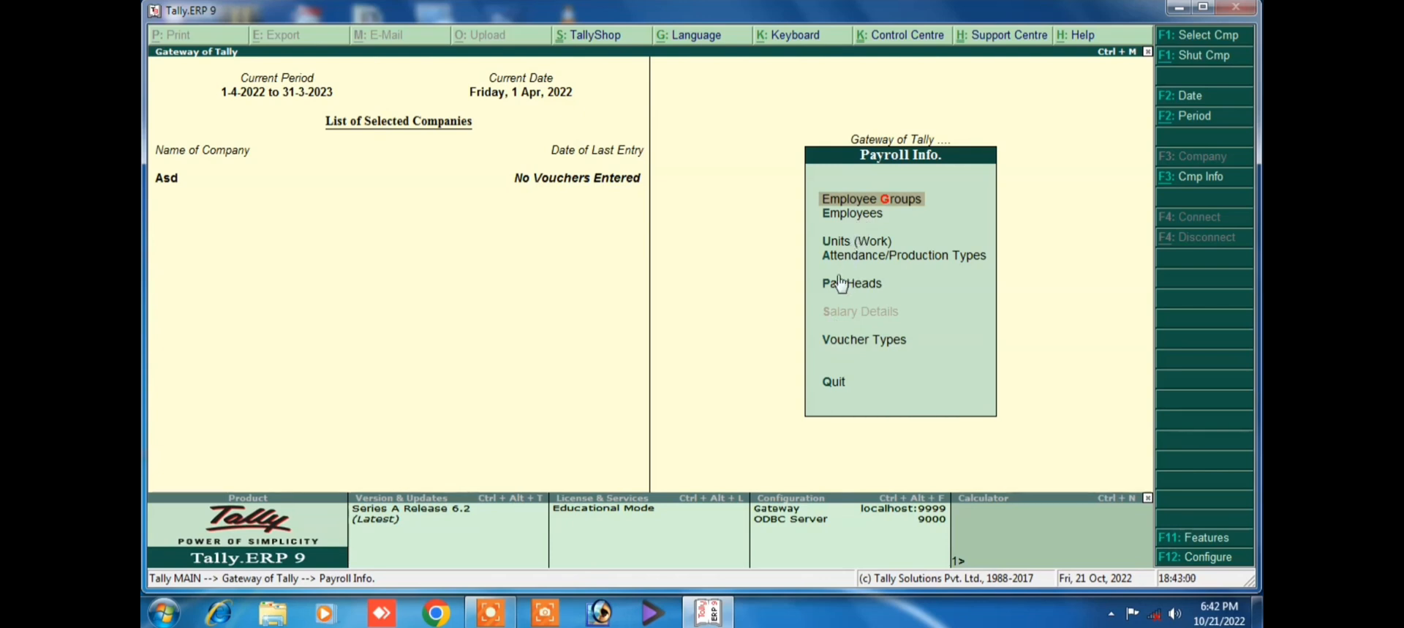
{"action": "left_click", "coordinate": [854, 205]}
{"action": "key", "text": "Return"}
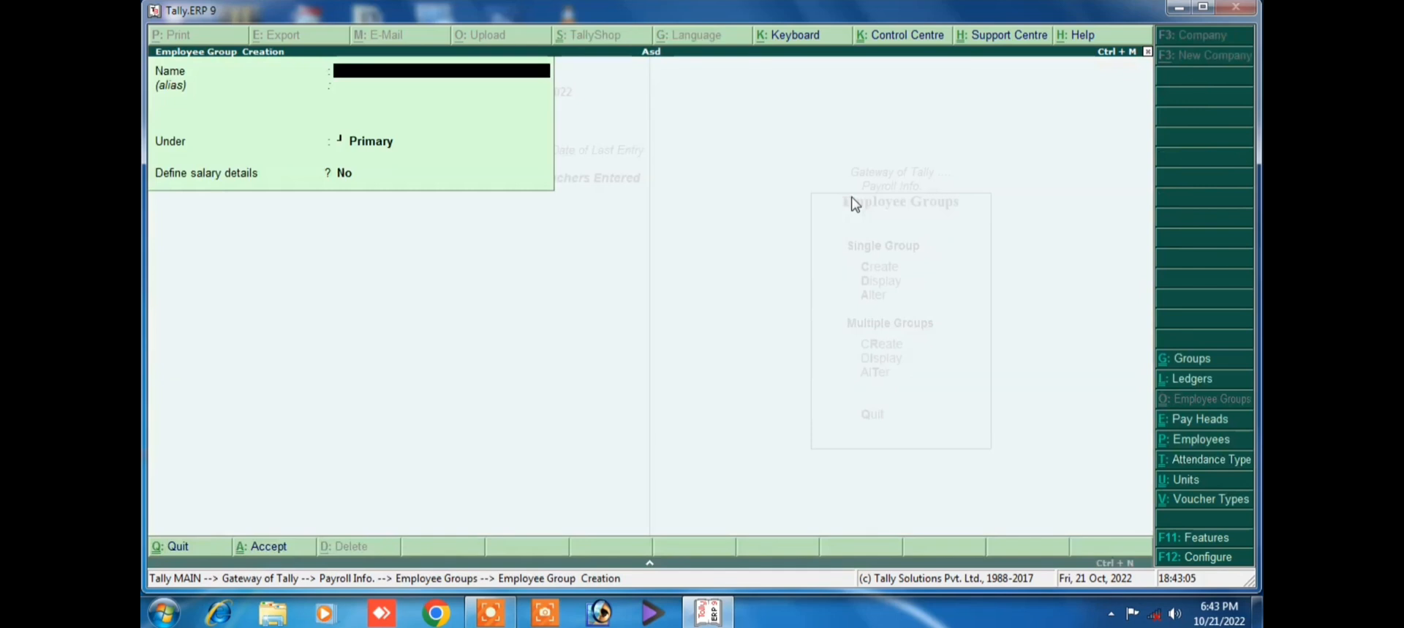
{"action": "type", "text": "Engineer"}
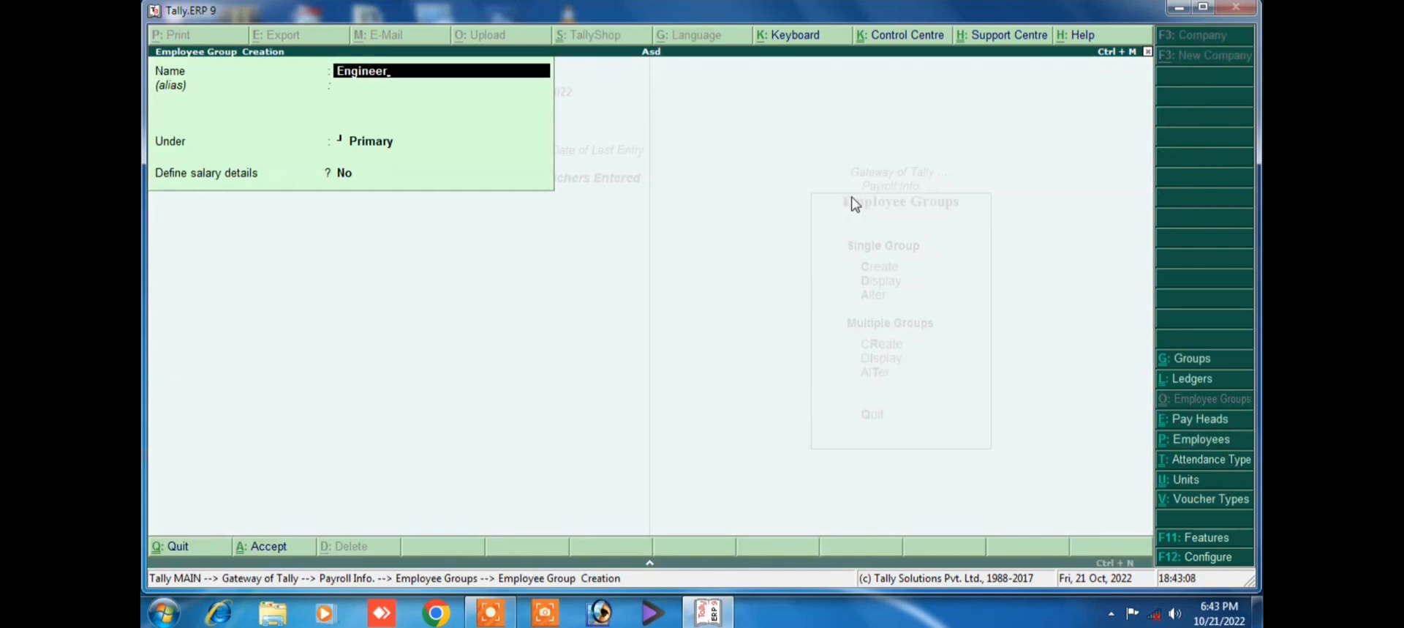
{"action": "key", "text": "Return"}
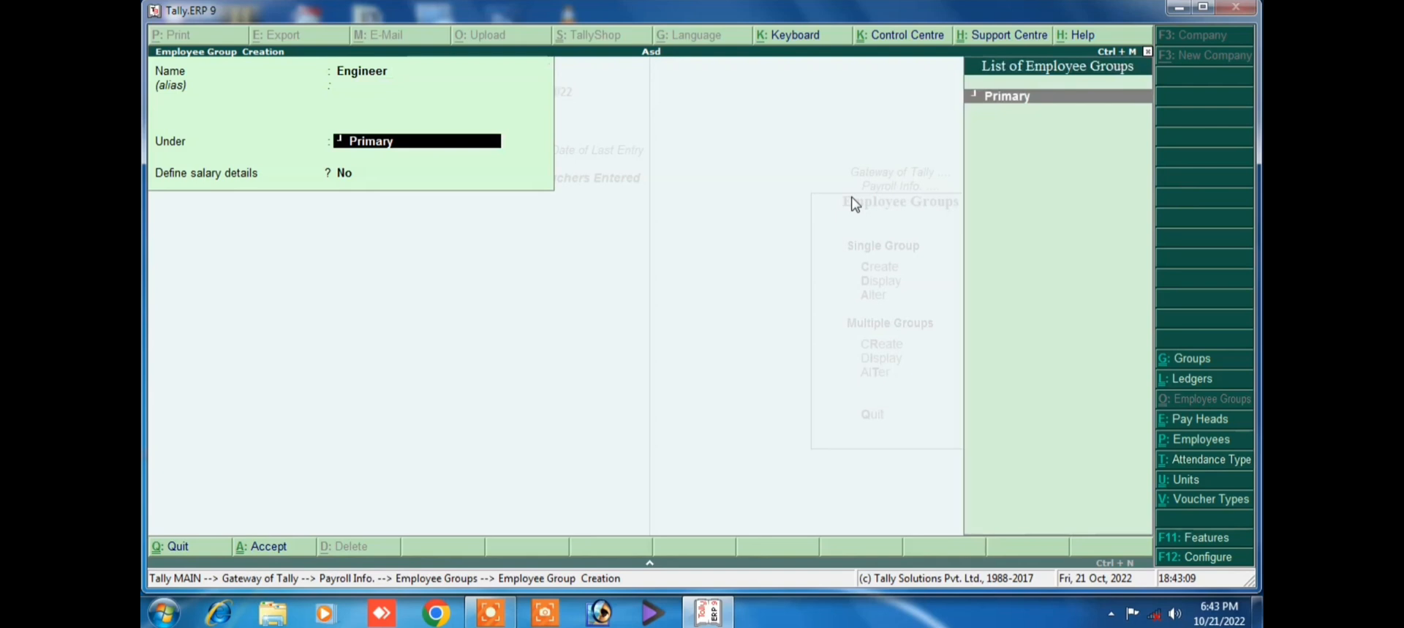
{"action": "key", "text": "Return"}
{"action": "key", "text": "Return"}
{"action": "key", "text": "Return"}
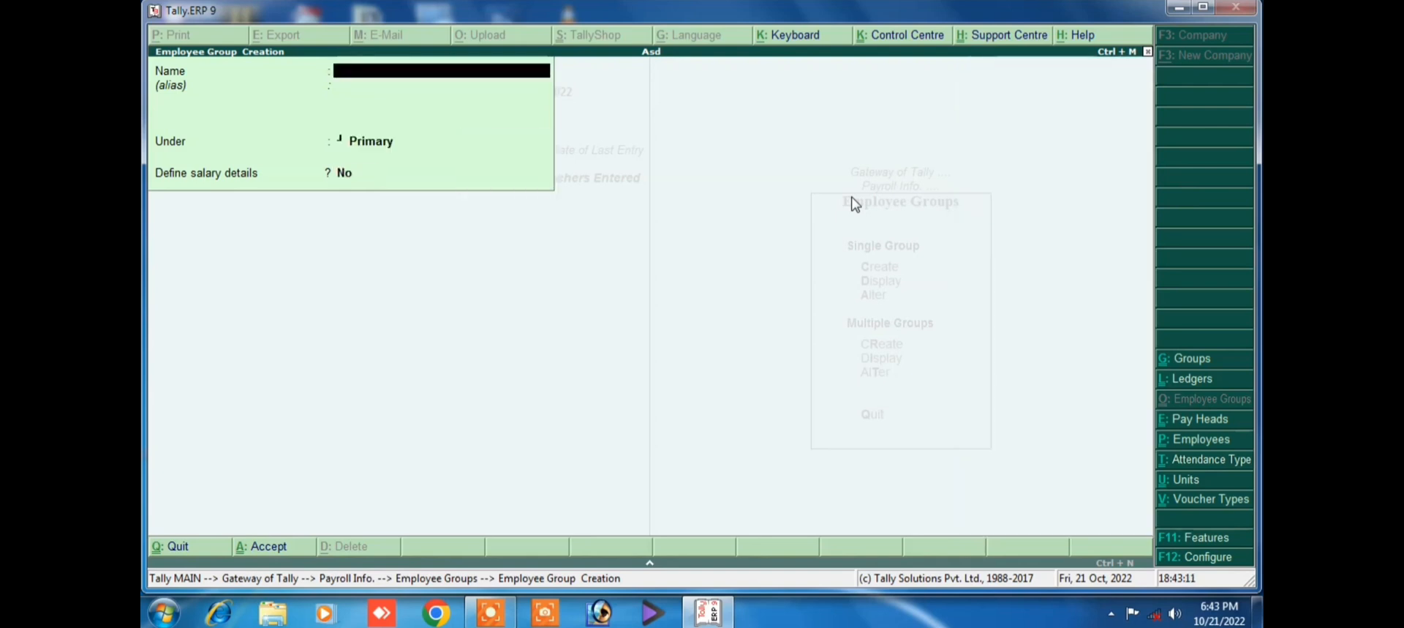
{"action": "key", "text": "Escape"}
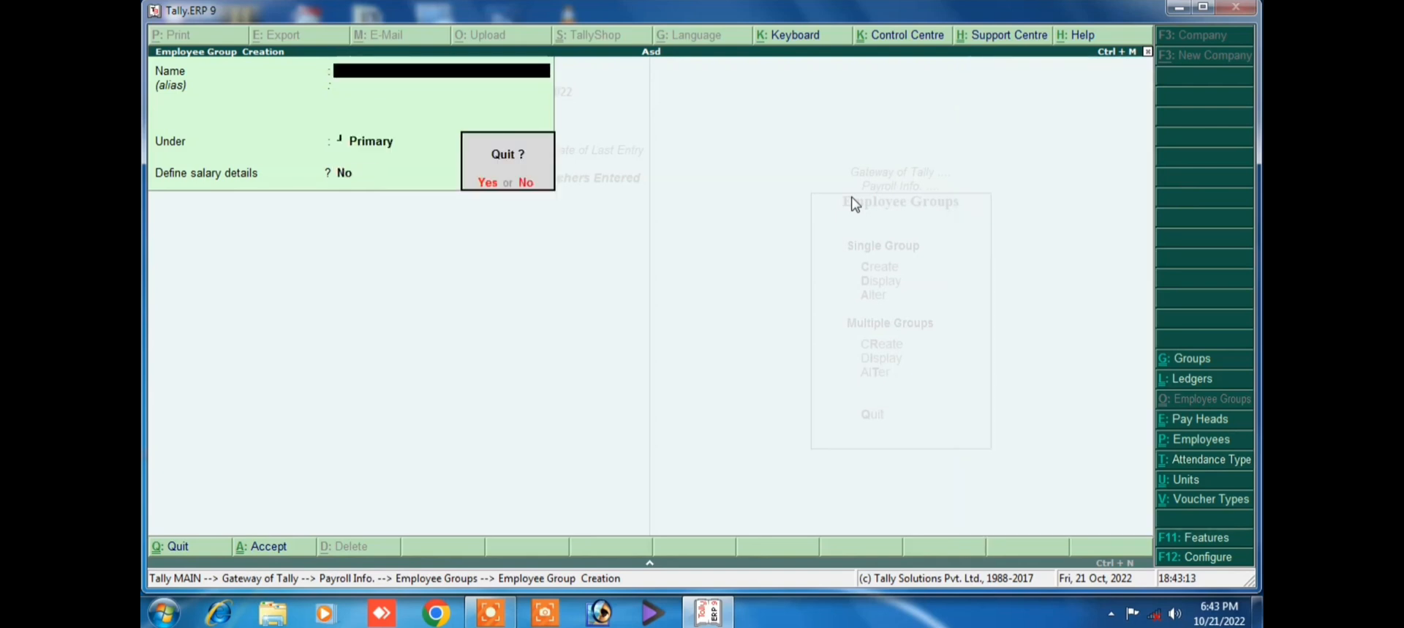
{"action": "key", "text": "Return"}
{"action": "key", "text": "Escape"}
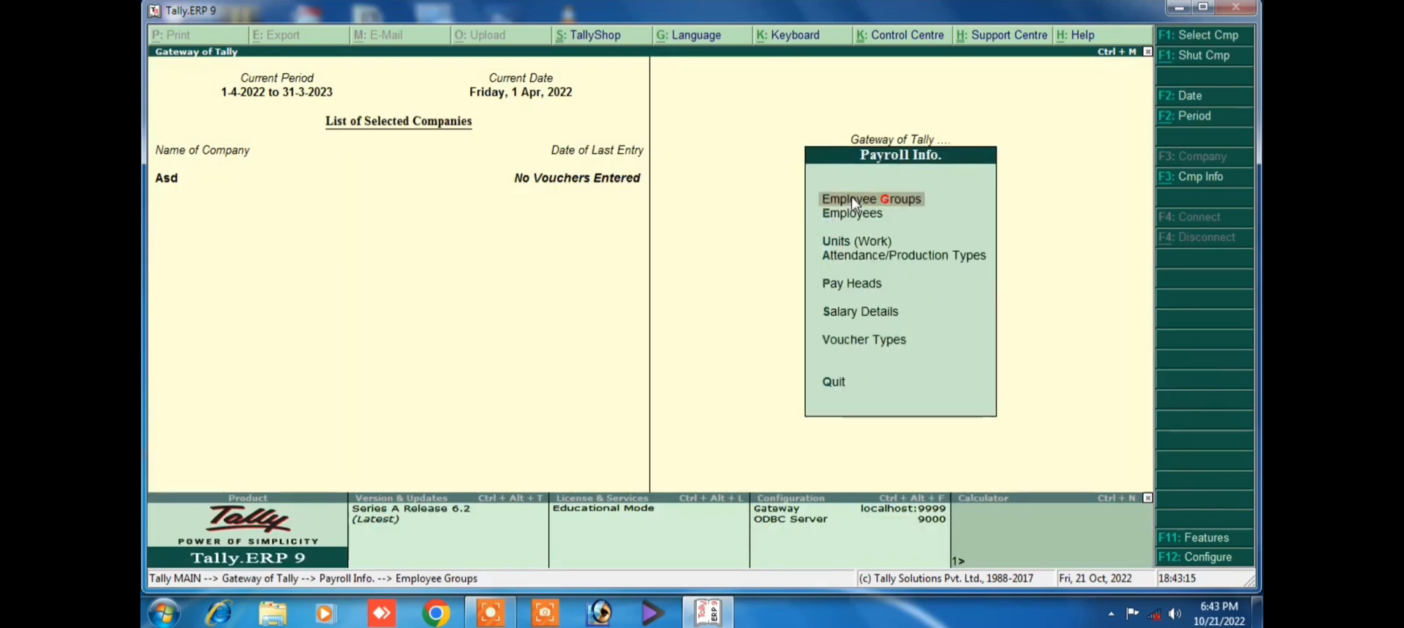
Start a single employee record with the employee's name, under the Engineer group, joining date 1-Apr-2022, without defining salary details
{"action": "key", "text": "Down"}
{"action": "key", "text": "Return"}
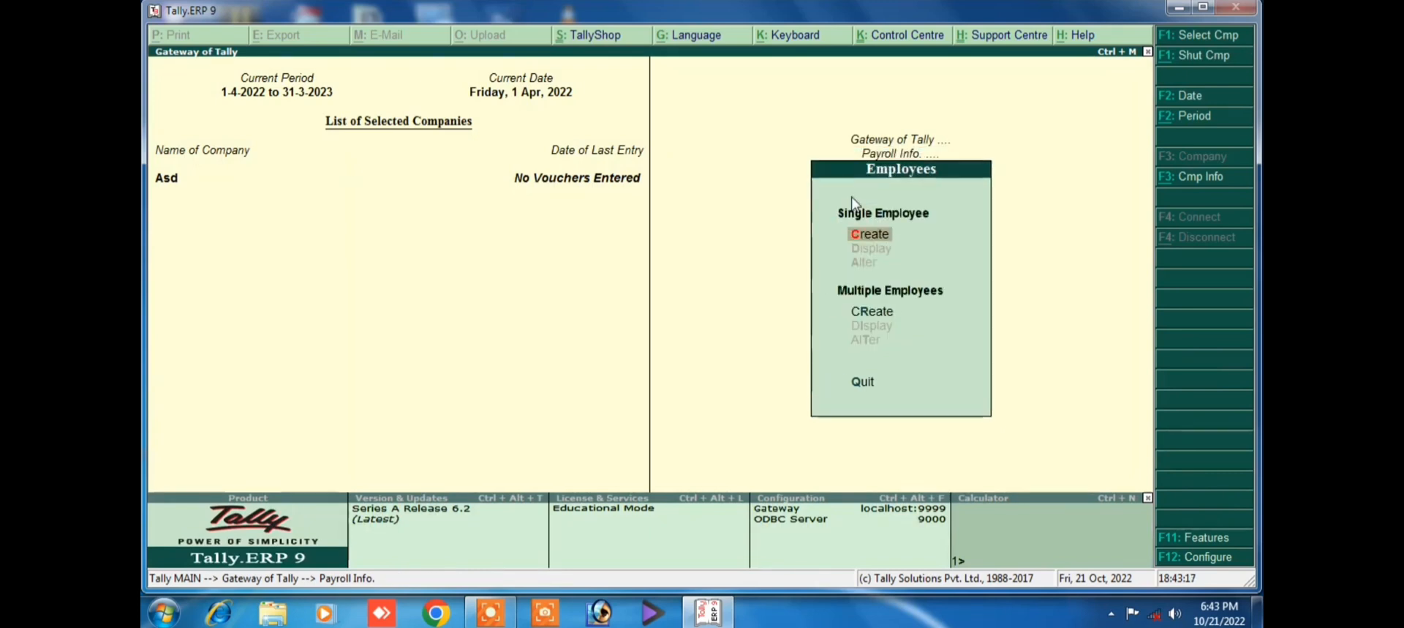
{"action": "key", "text": "Return"}
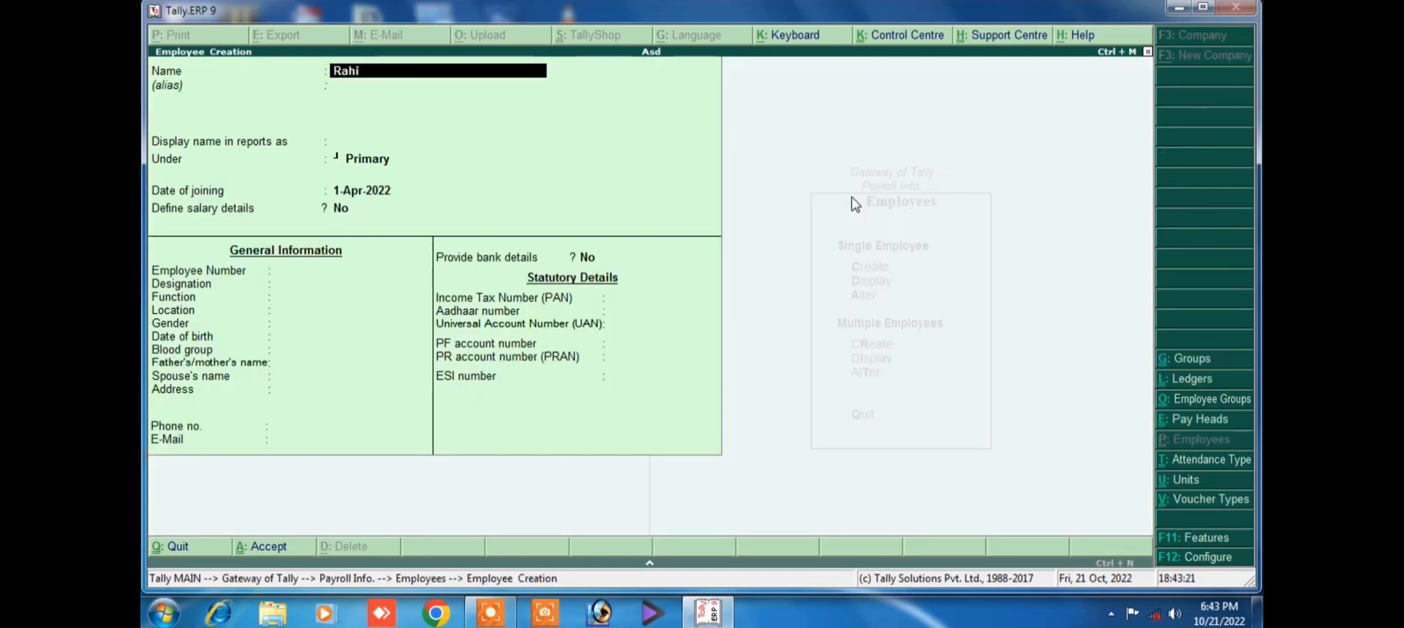
{"action": "type", "text": "Rahi"}
{"action": "key", "text": "BackSpace"}
{"action": "key", "text": "Return"}
{"action": "key", "text": "Return"}
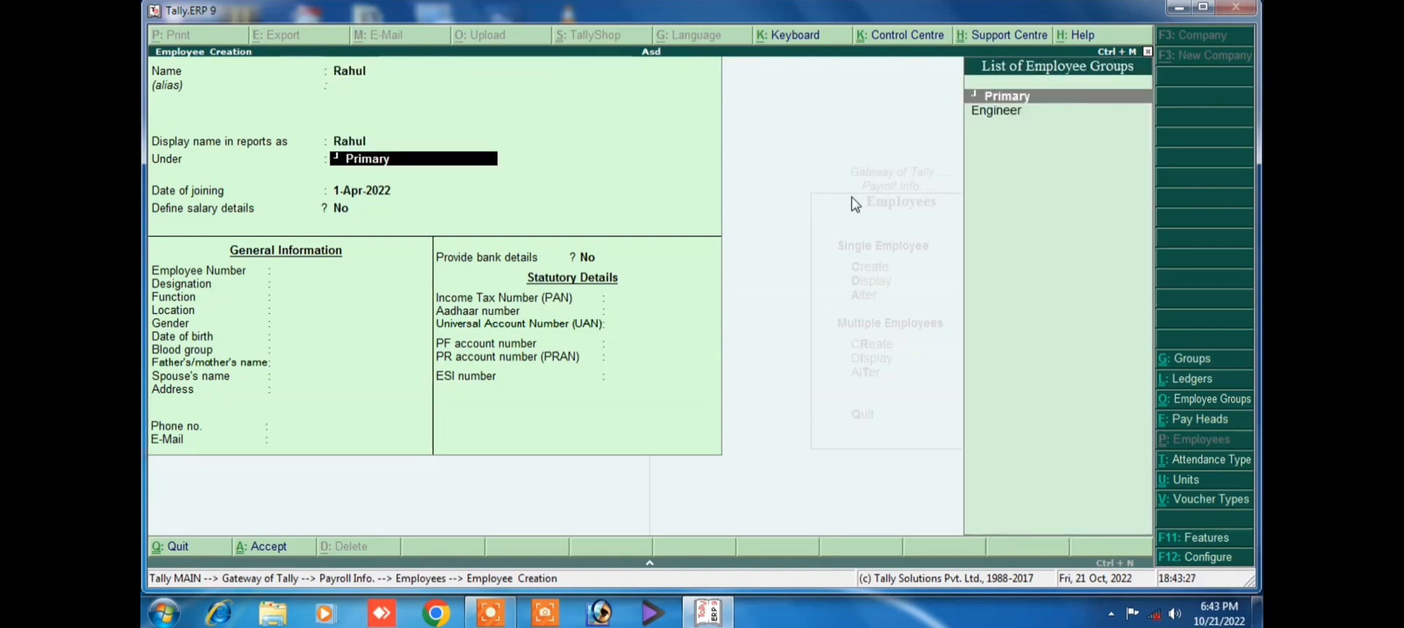
{"action": "key", "text": "Down"}
{"action": "key", "text": "Return"}
{"action": "key", "text": "Return"}
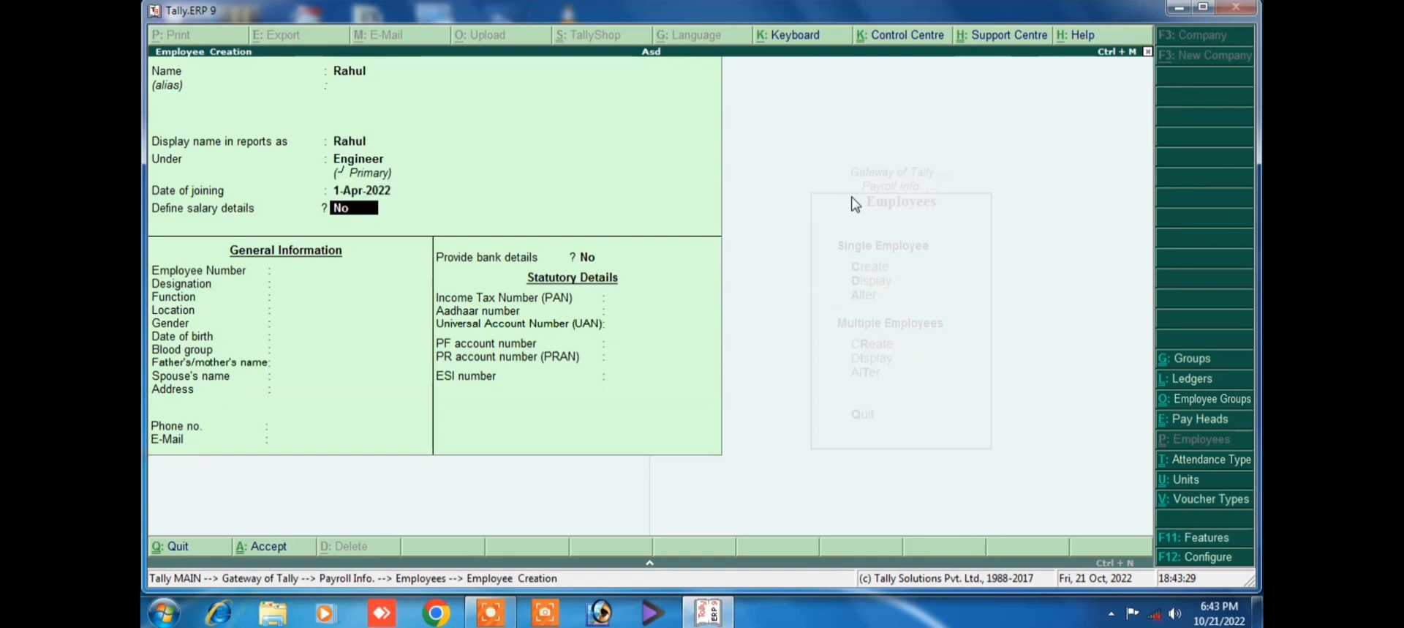
{"action": "key", "text": "Return"}
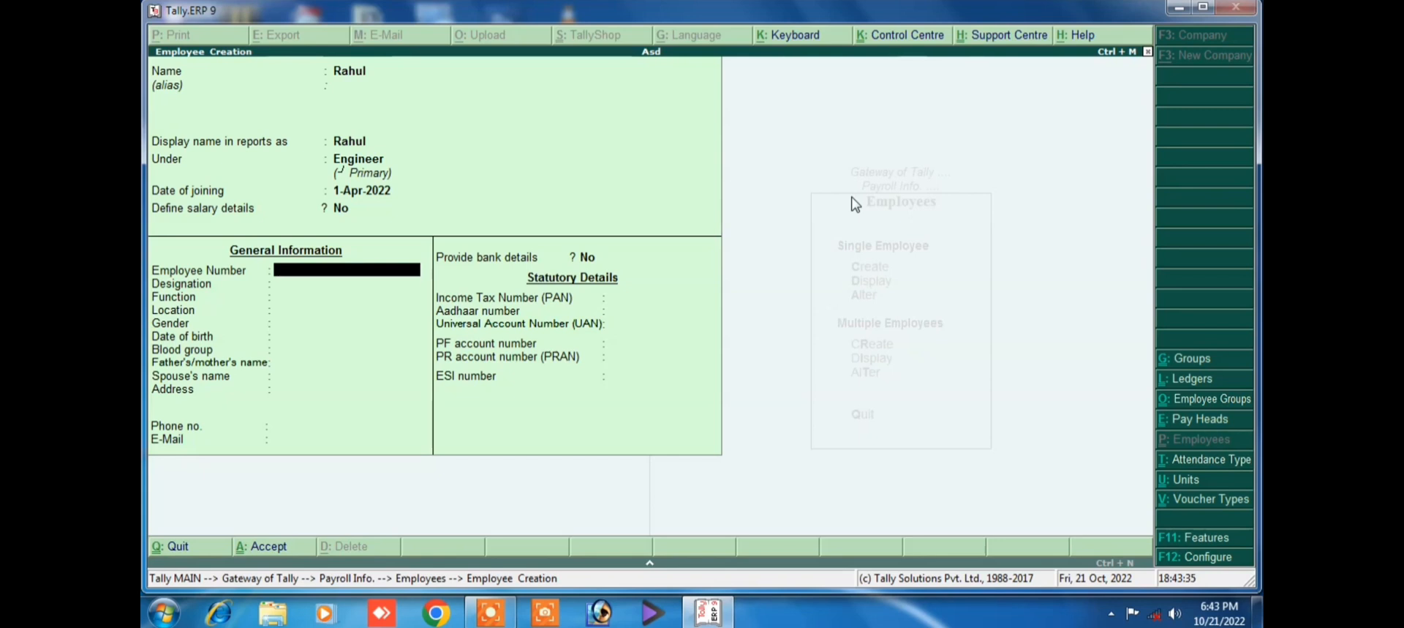
Set the employee's gender and blood group to Unknown, leave the other general information blank, and provide no bank details
{"action": "key", "text": "Return"}
{"action": "key", "text": "Return"}
{"action": "key", "text": "Return"}
{"action": "key", "text": "Return"}
{"action": "key", "text": "Return"}
{"action": "key", "text": "Return"}
{"action": "key", "text": "Return"}
{"action": "key", "text": "Return"}
{"action": "key", "text": "Return"}
{"action": "key", "text": "Return"}
{"action": "key", "text": "Return"}
{"action": "key", "text": "Return"}
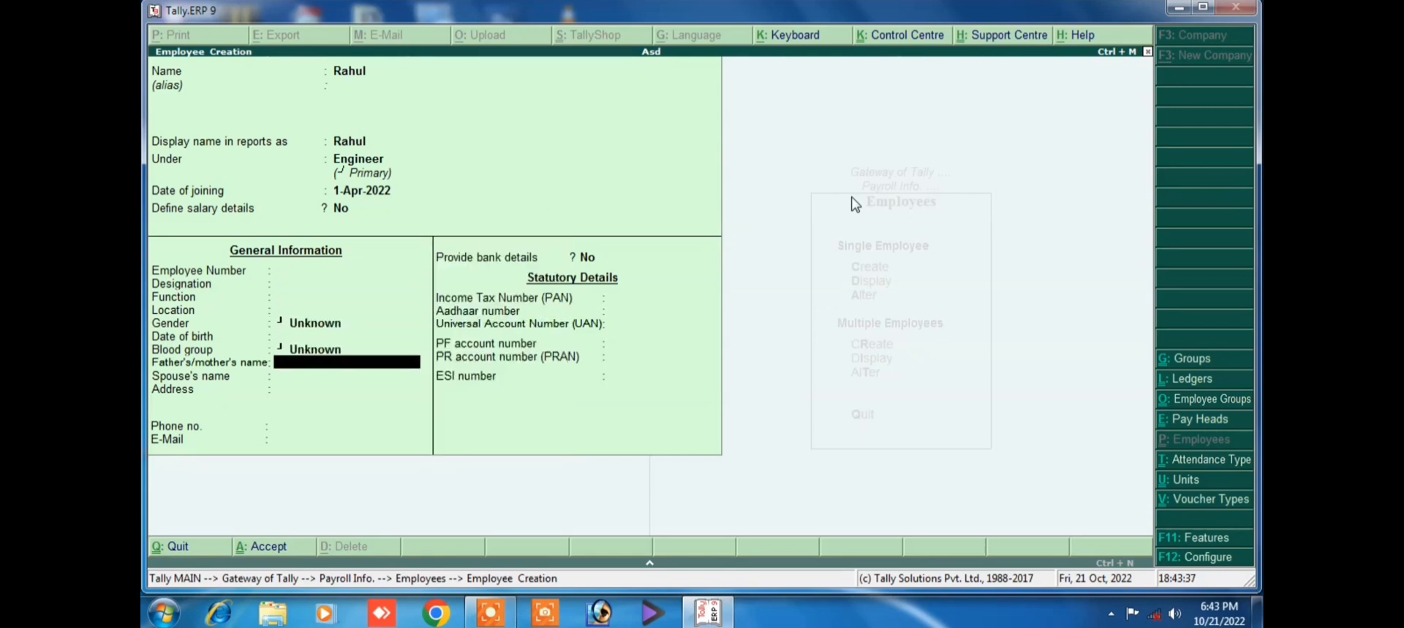
{"action": "key", "text": "Return"}
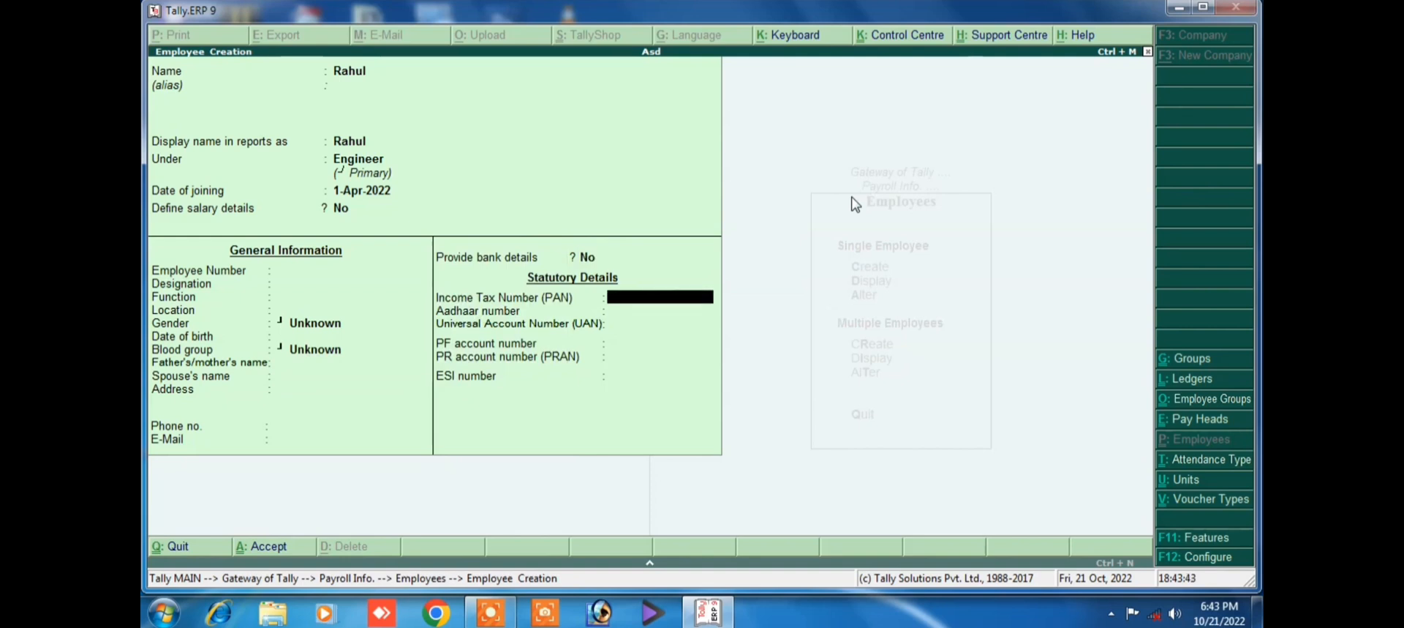
Leave the employee's statutory details blank and save the employee record
{"action": "key", "text": "Return"}
{"action": "key", "text": "Return"}
{"action": "key", "text": "Return"}
{"action": "key", "text": "Return"}
{"action": "key", "text": "Return"}
{"action": "key", "text": "Return"}
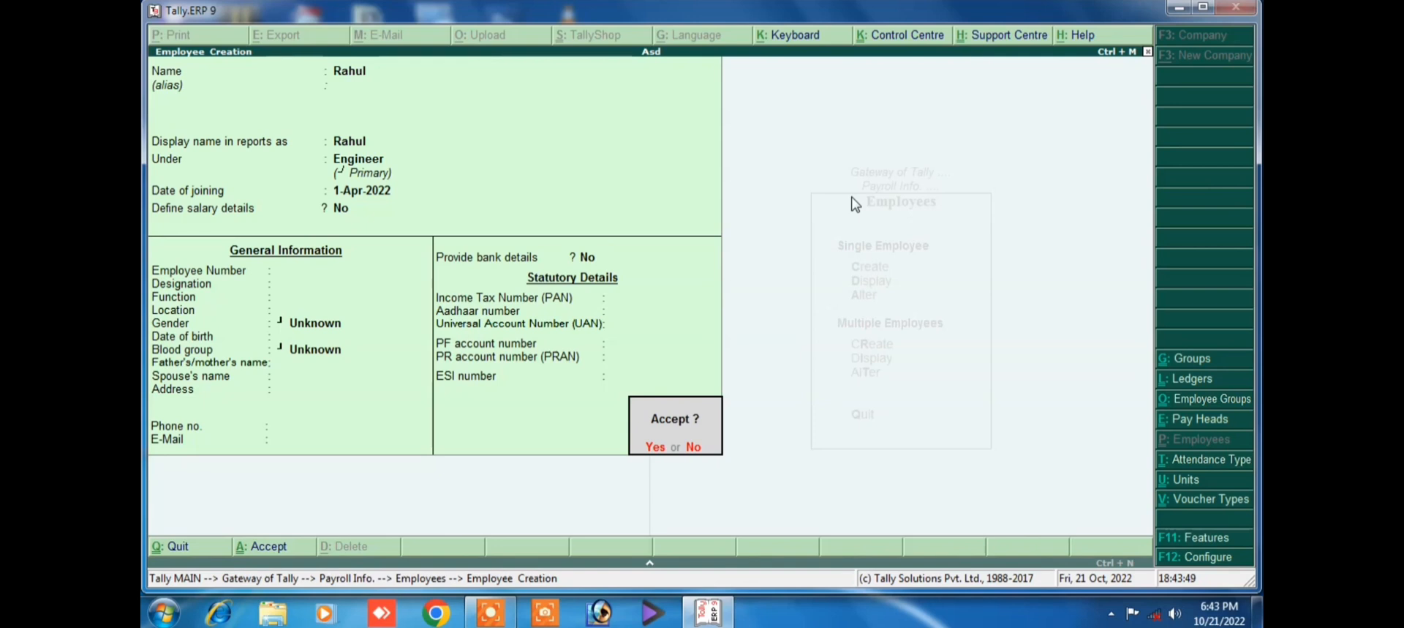
{"action": "key", "text": "Return"}
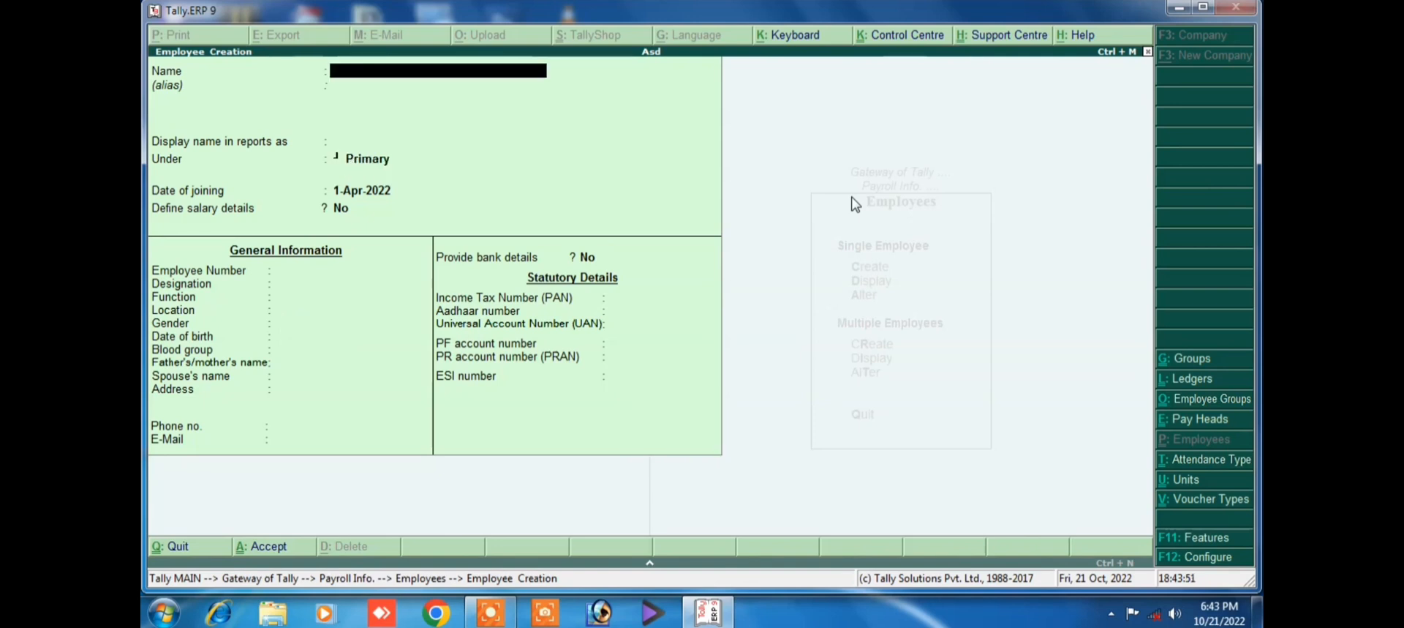
Leave the blank employee creation form and return to the payroll masters
{"action": "key", "text": "Escape"}
{"action": "key", "text": "Return"}
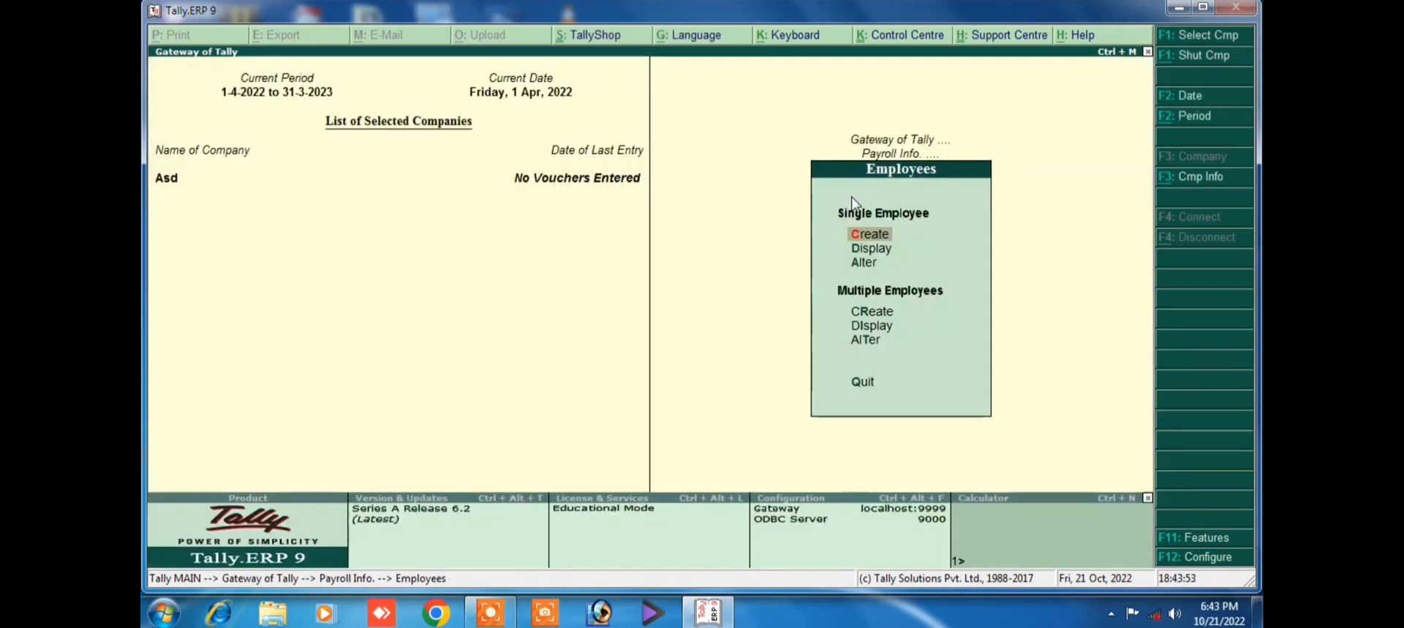
{"action": "key", "text": "Escape"}
Create a simple work unit with symbol hrs, formal name Hours and 0 decimal places, and return to the payroll masters
{"action": "key", "text": "Down"}
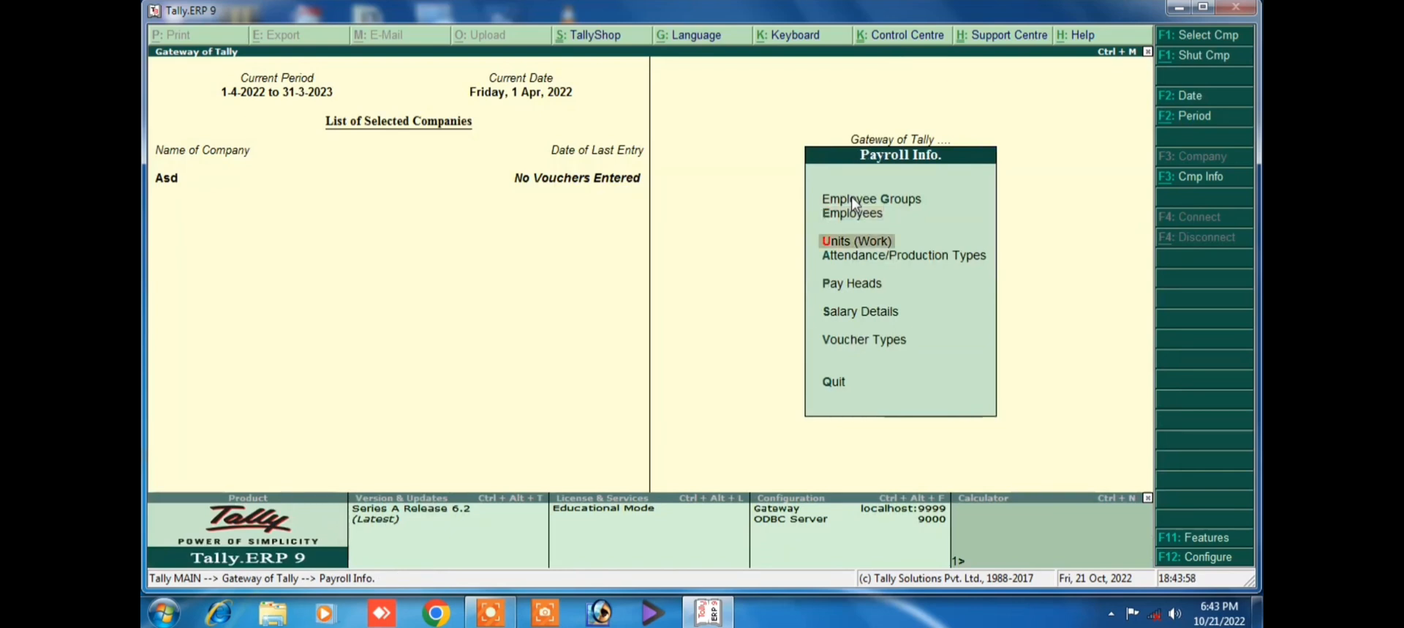
{"action": "key", "text": "Return"}
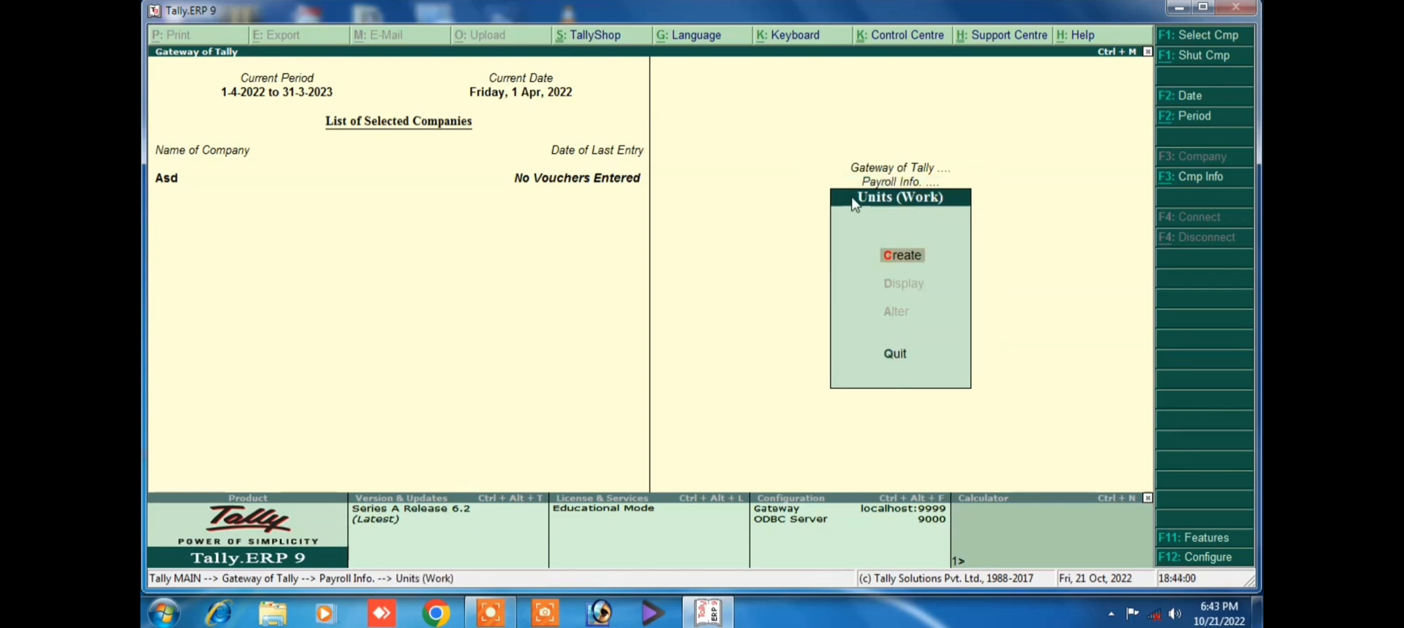
{"action": "key", "text": "Return"}
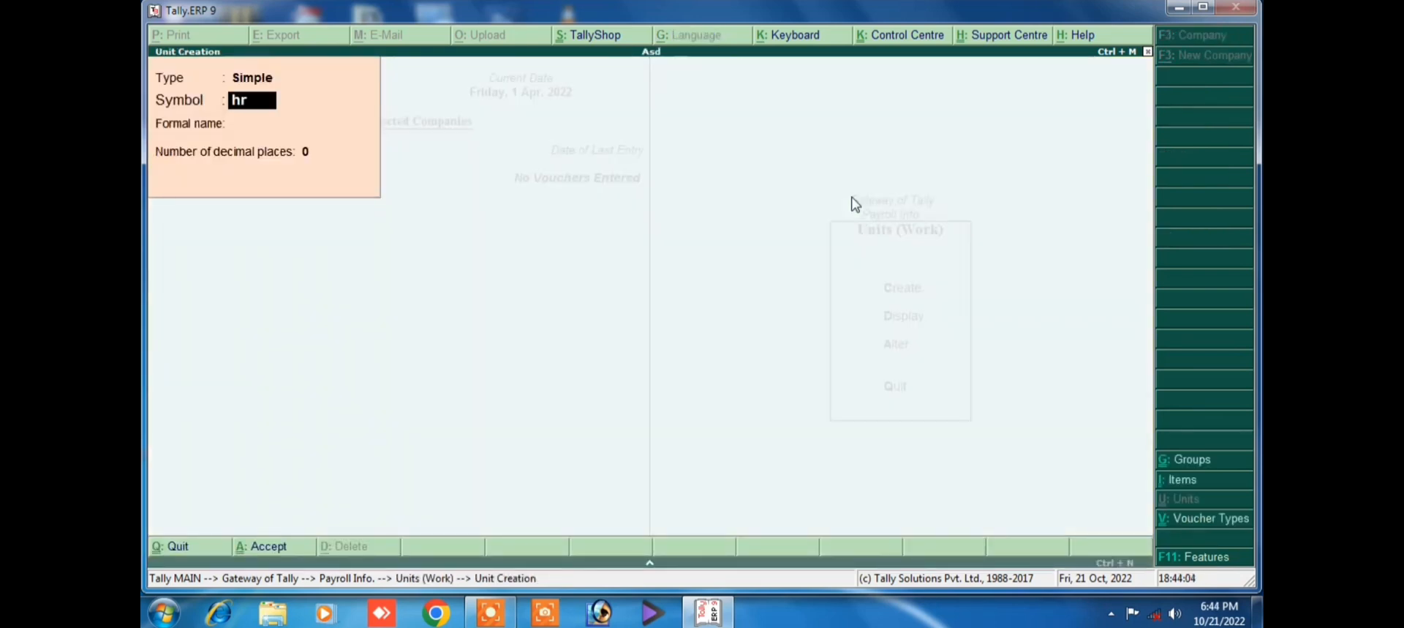
{"action": "key", "text": "Return"}
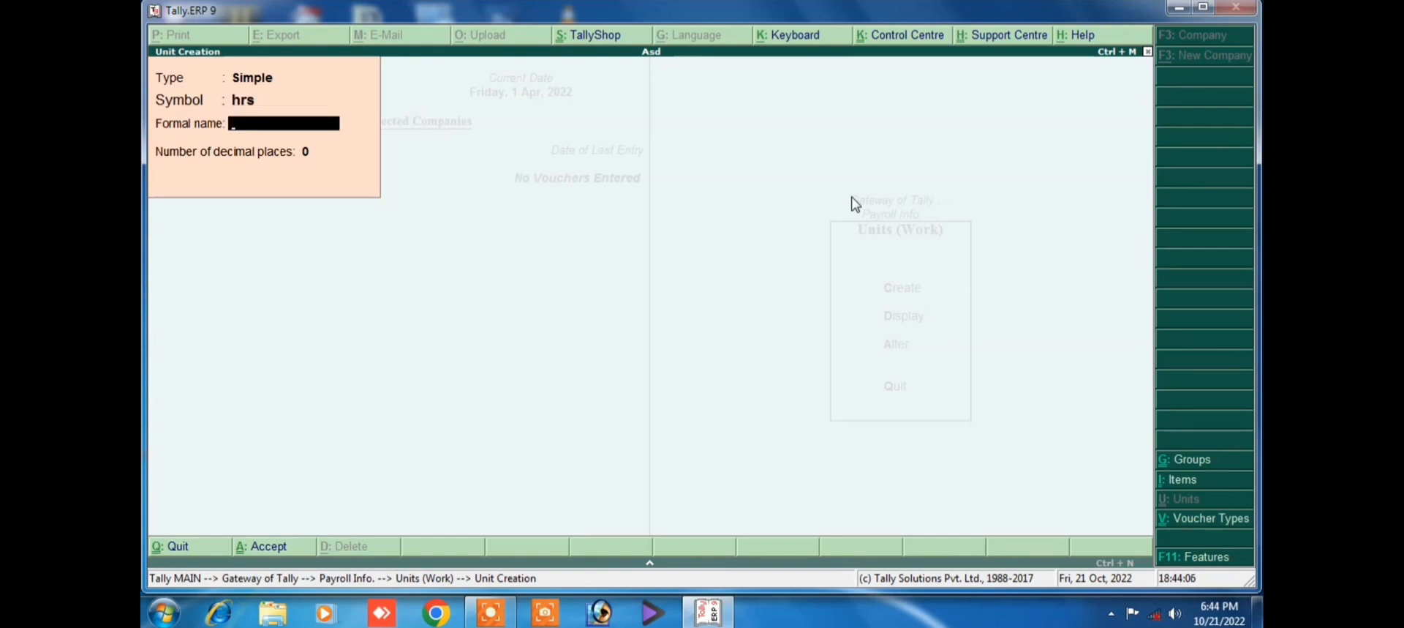
{"action": "type", "text": "Hours"}
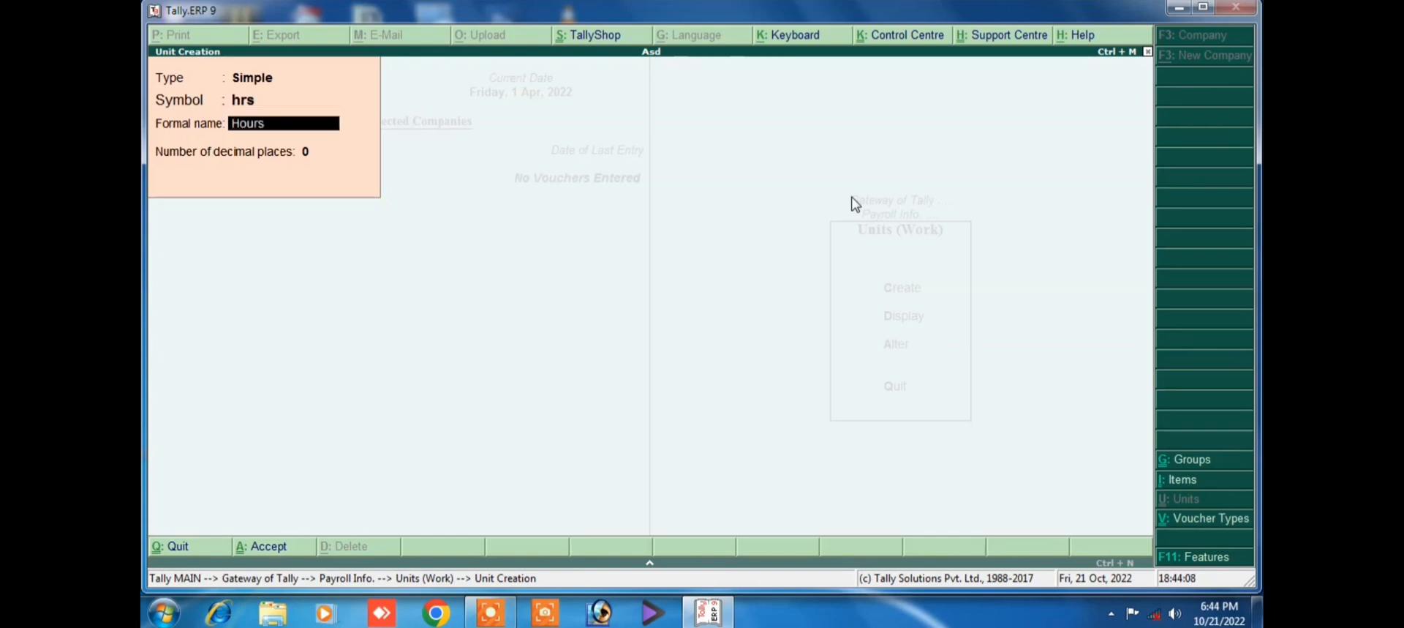
{"action": "key", "text": "Return"}
{"action": "key", "text": "Return"}
{"action": "key", "text": "Return"}
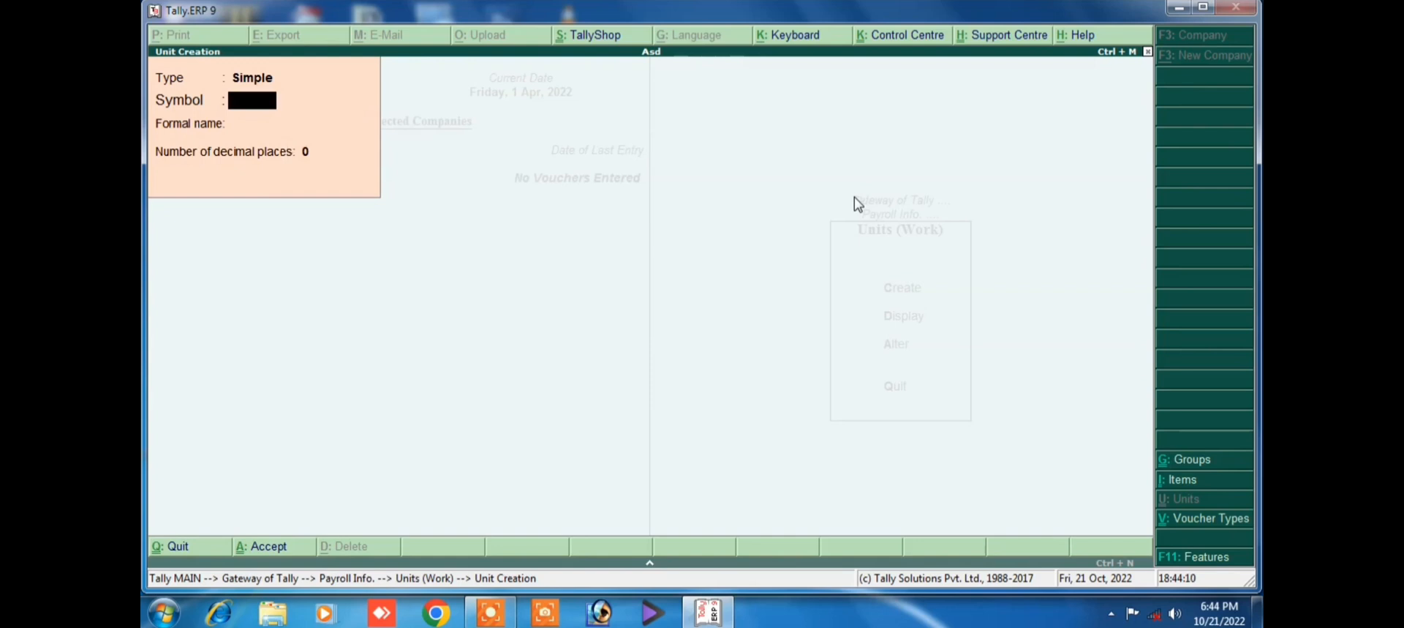
{"action": "key", "text": "Escape"}
{"action": "key", "text": "Escape"}
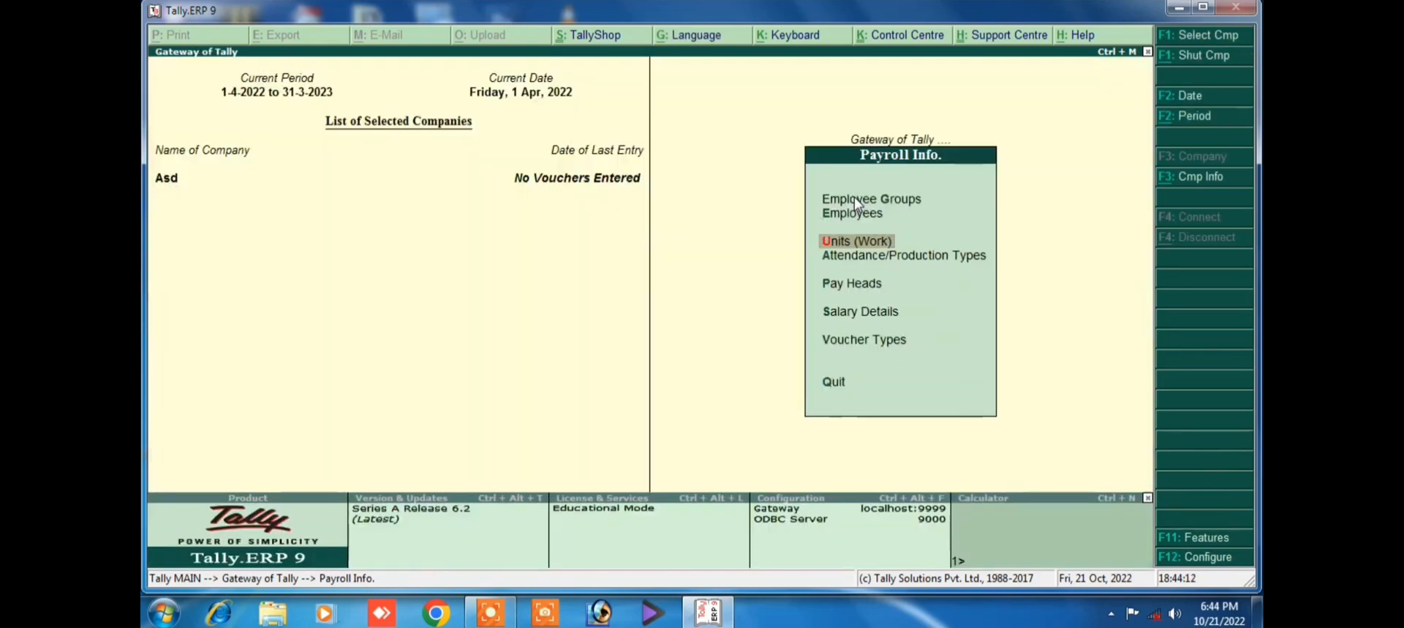
Create an attendance type named Presnt under Primary, with the type Attendance / Leave with Pay
{"action": "key", "text": "Down"}
{"action": "key", "text": "Return"}
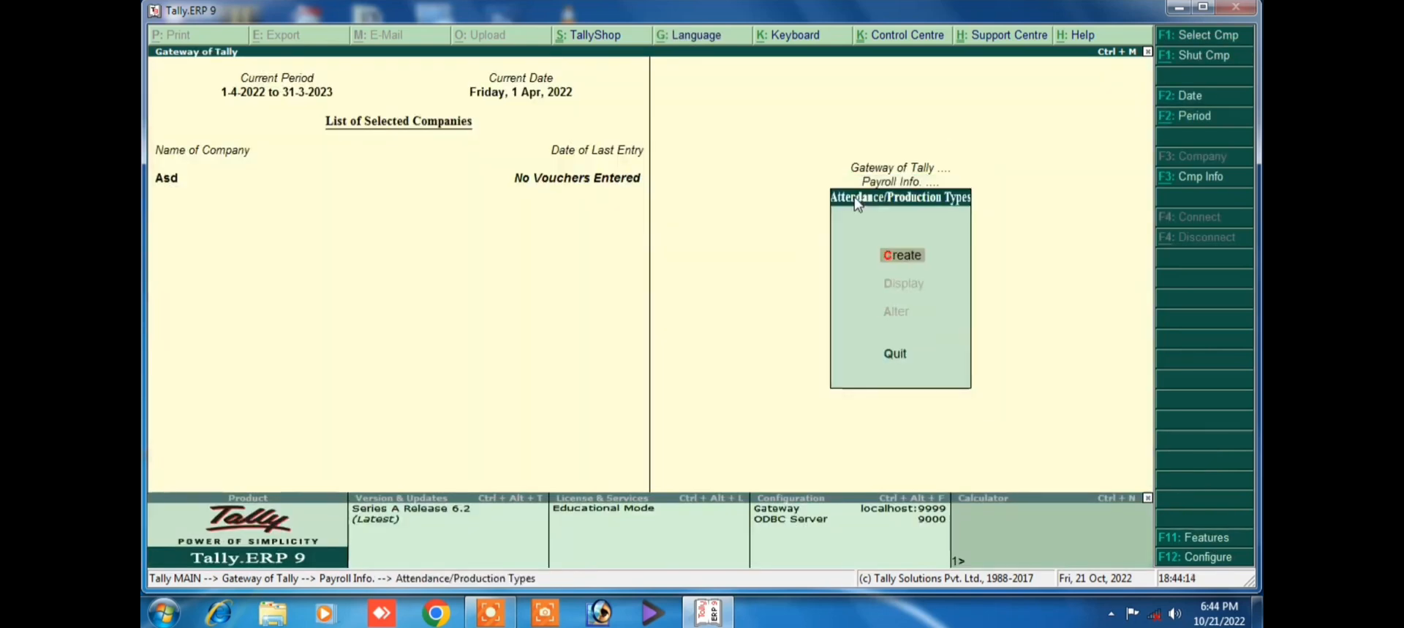
{"action": "key", "text": "Return"}
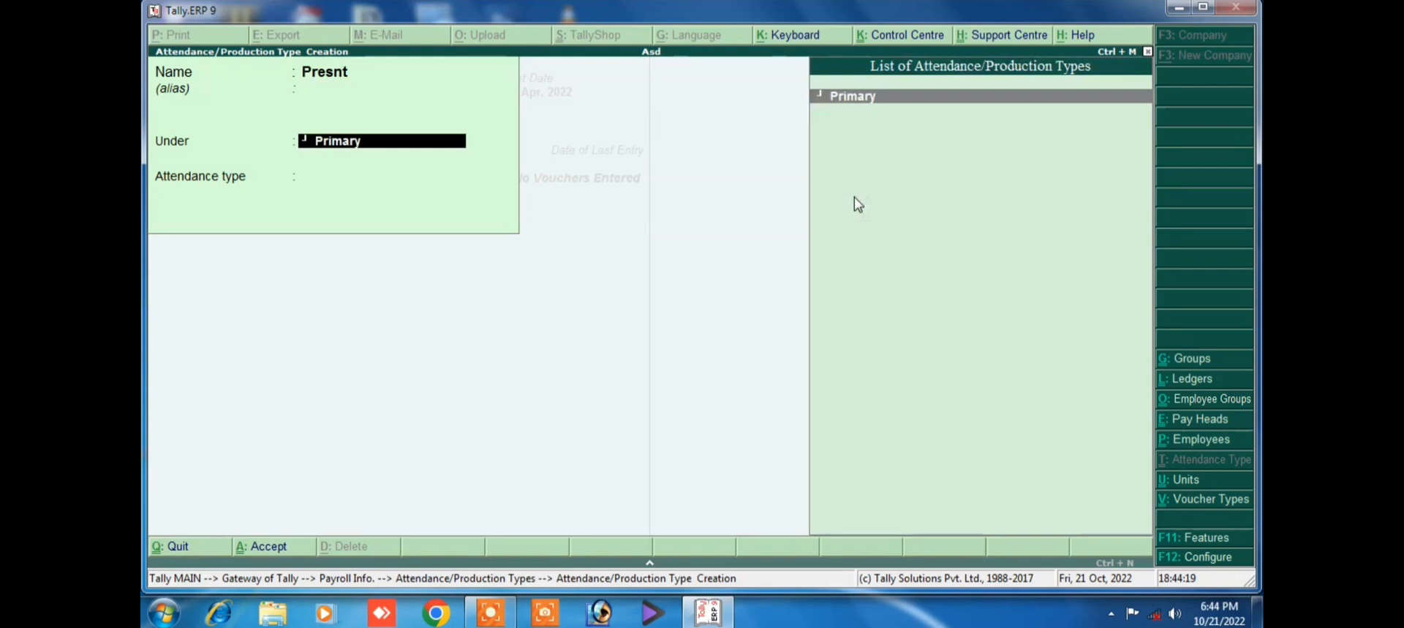
{"action": "key", "text": "Return"}
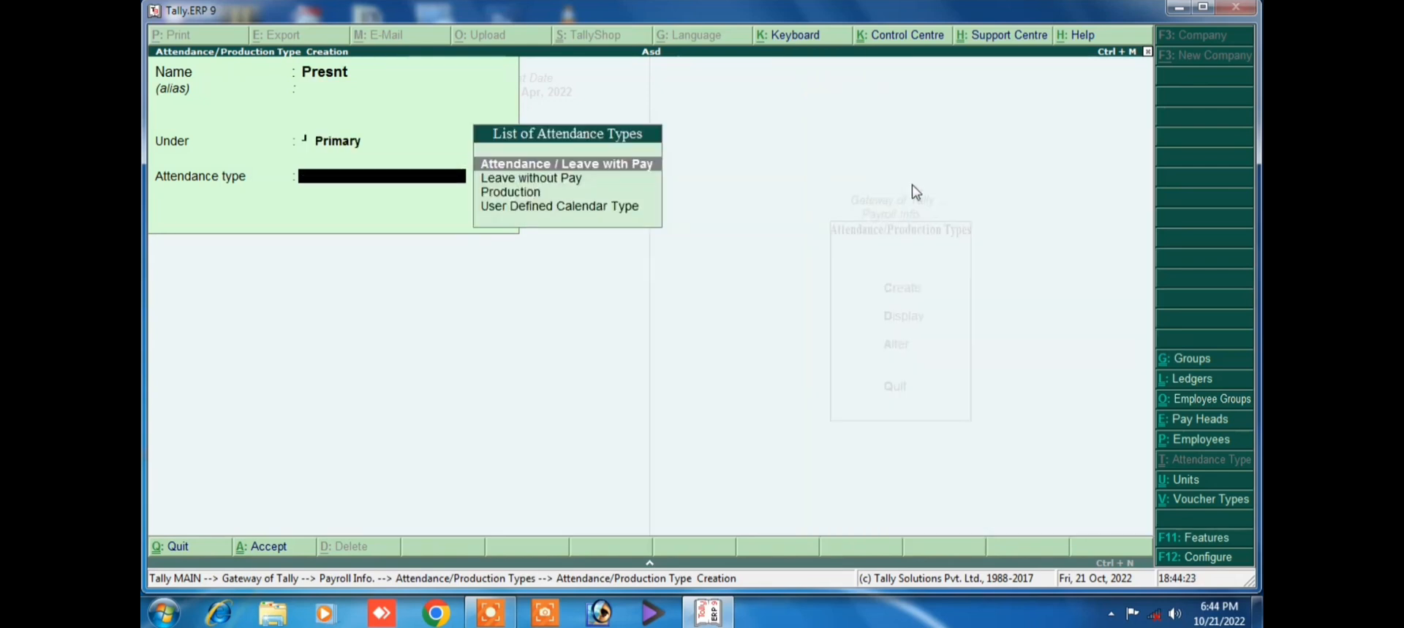
{"action": "left_click", "coordinate": [606, 165]}
{"action": "key", "text": "Return"}
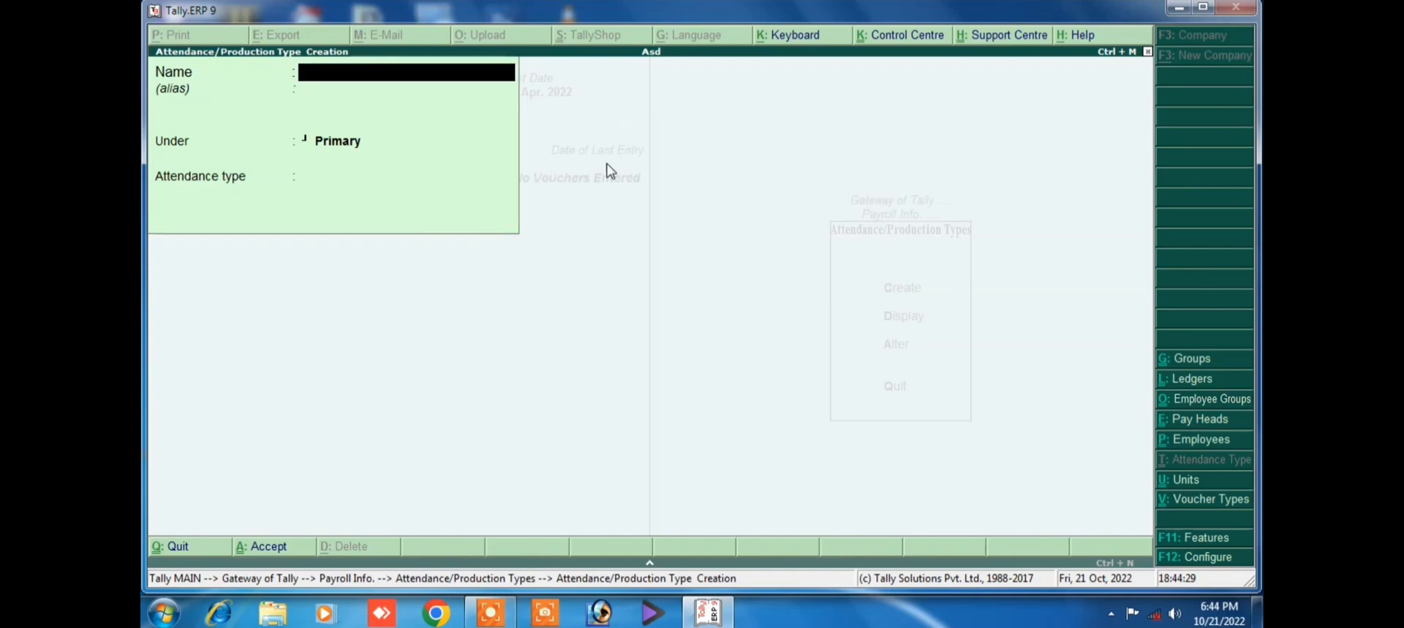
Create an attendance type named Absent under Primary, with the type Leave without Pay
{"action": "type", "text": "Absent"}
{"action": "key", "text": "Return"}
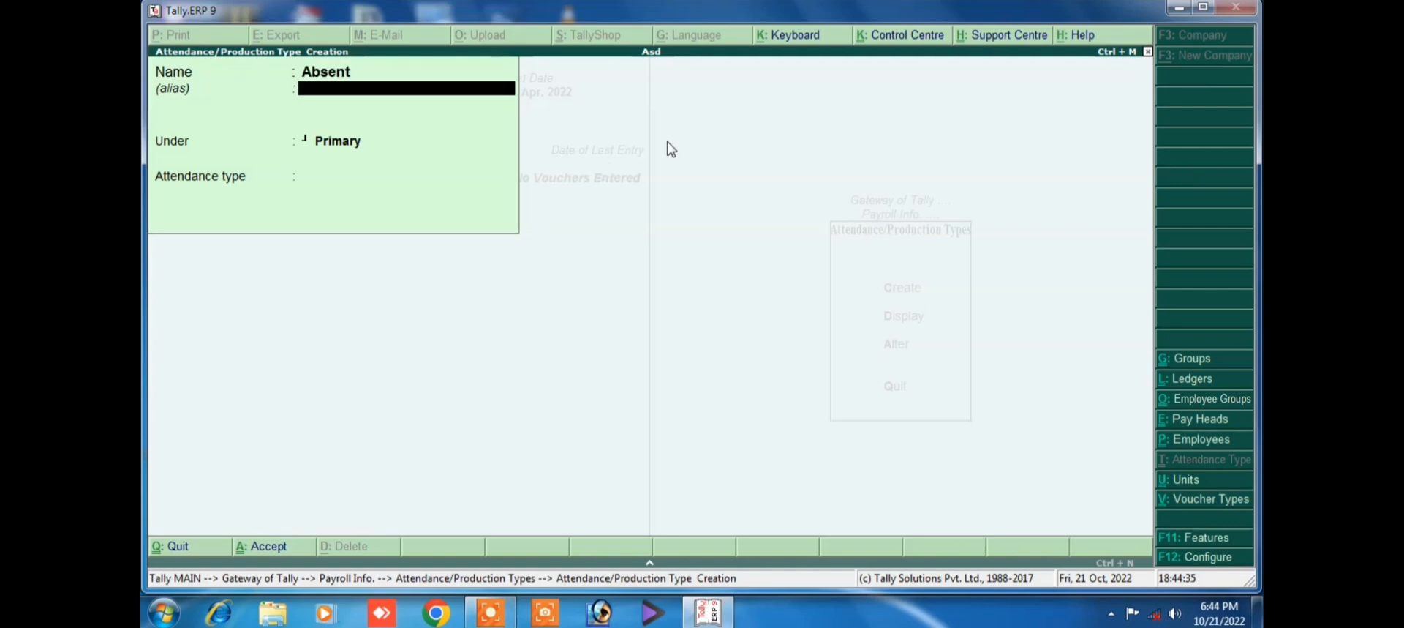
{"action": "key", "text": "Return"}
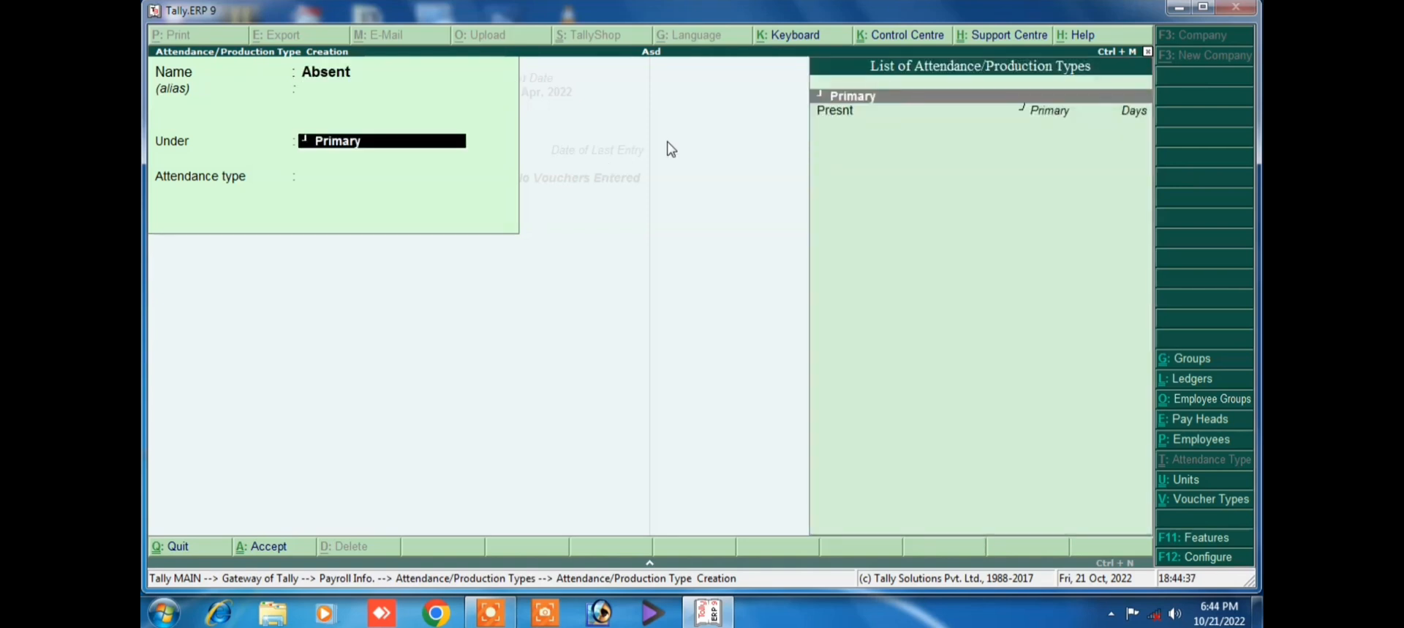
{"action": "key", "text": "Return"}
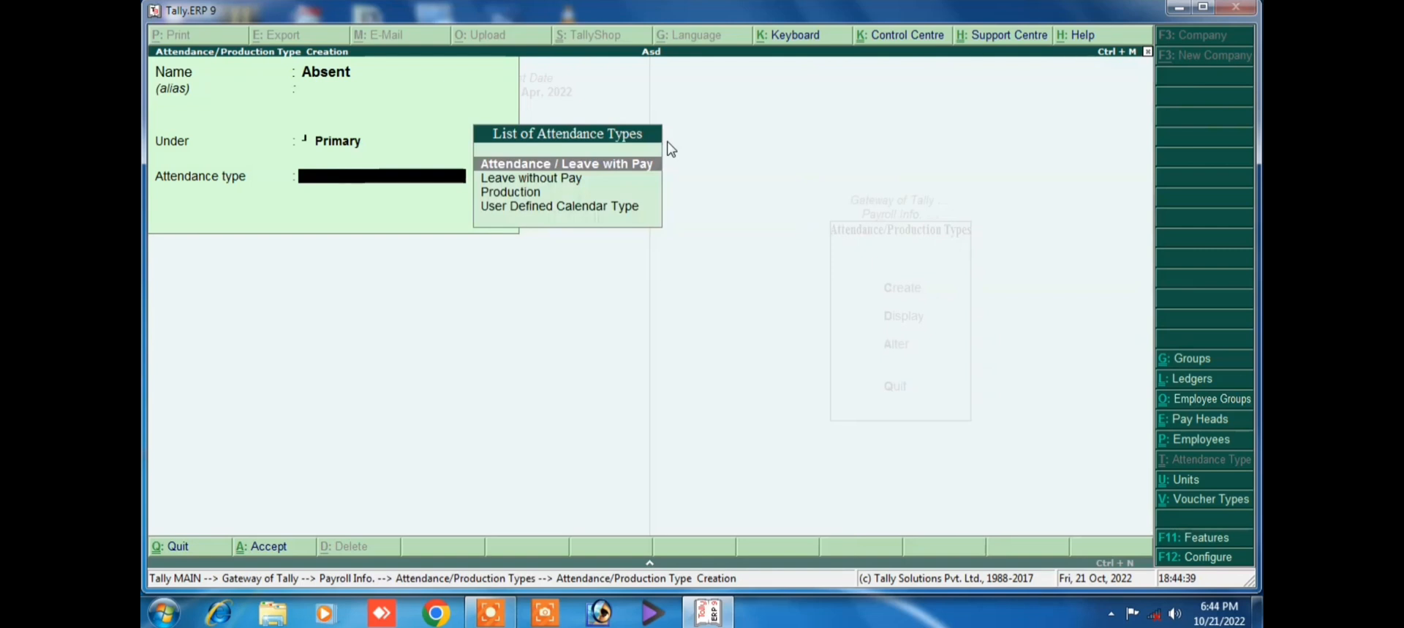
{"action": "key", "text": "Down"}
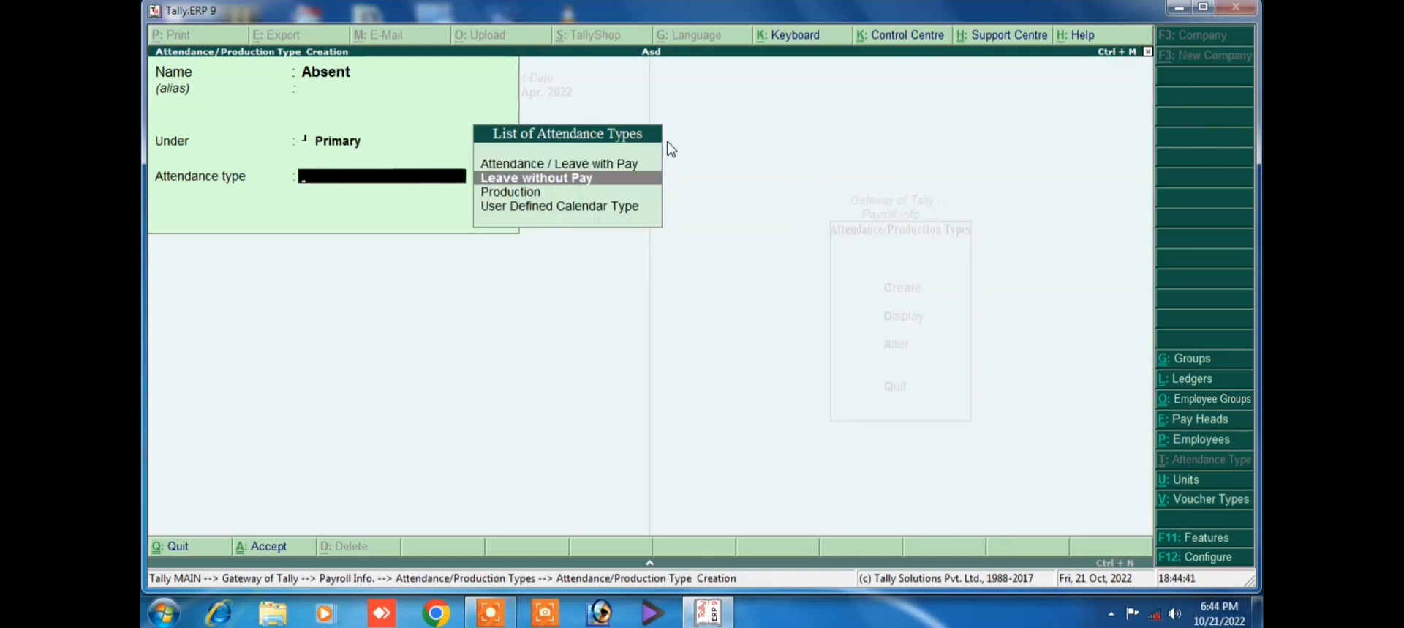
{"action": "key", "text": "Return"}
{"action": "key", "text": "Return"}
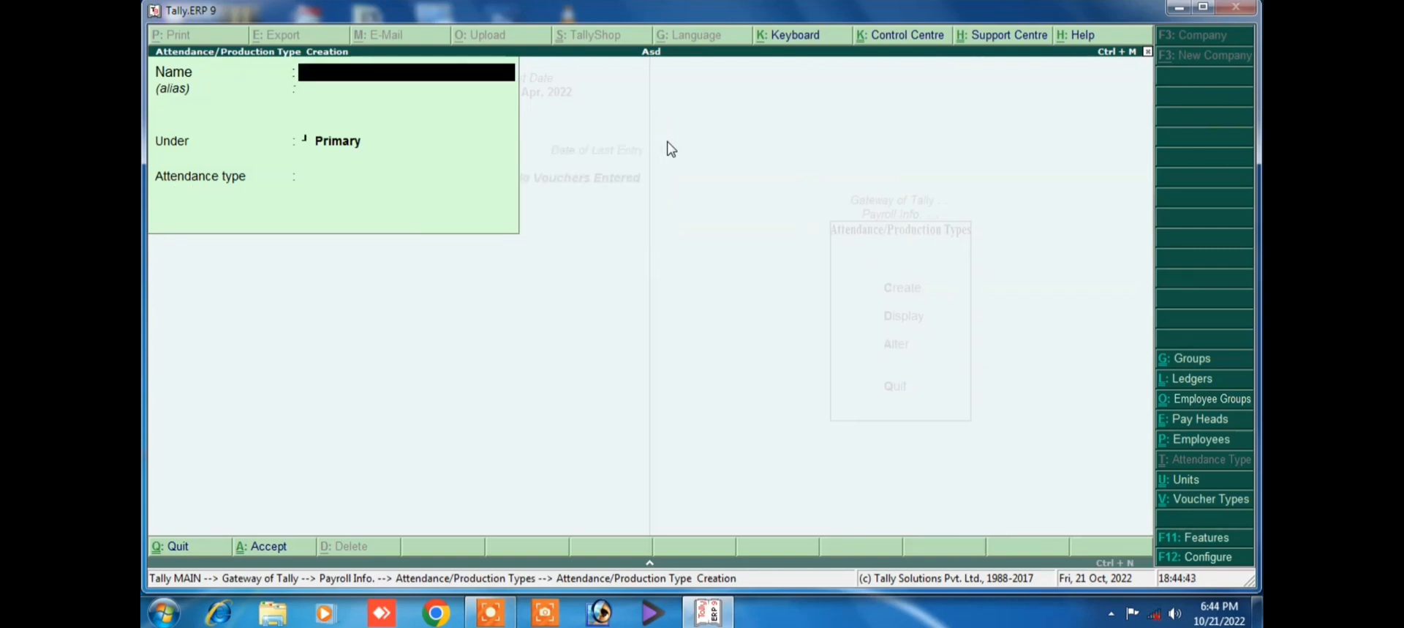
Create an attendance type named Overtime under Primary, with type Production and unit hrs, and return to the payroll masters
{"action": "type", "text": "Ore"}
{"action": "key", "text": "BackSpace"}
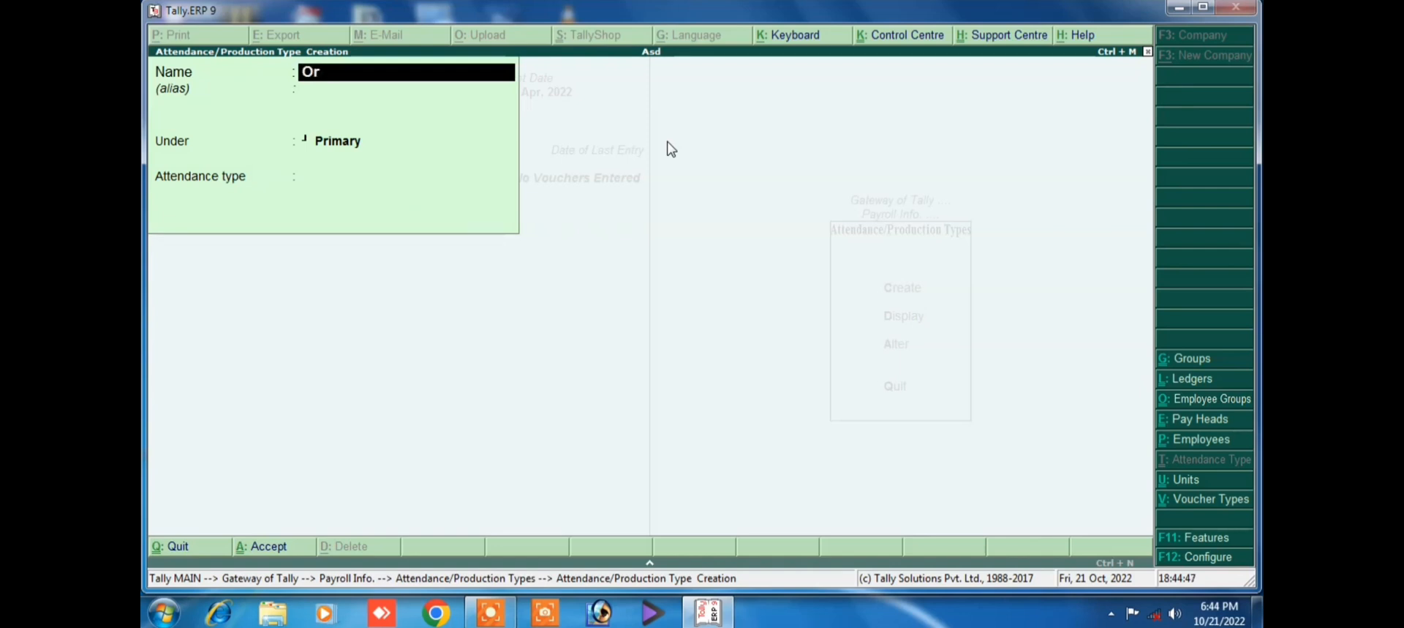
{"action": "key", "text": "BackSpace"}
{"action": "type", "text": "vertime"}
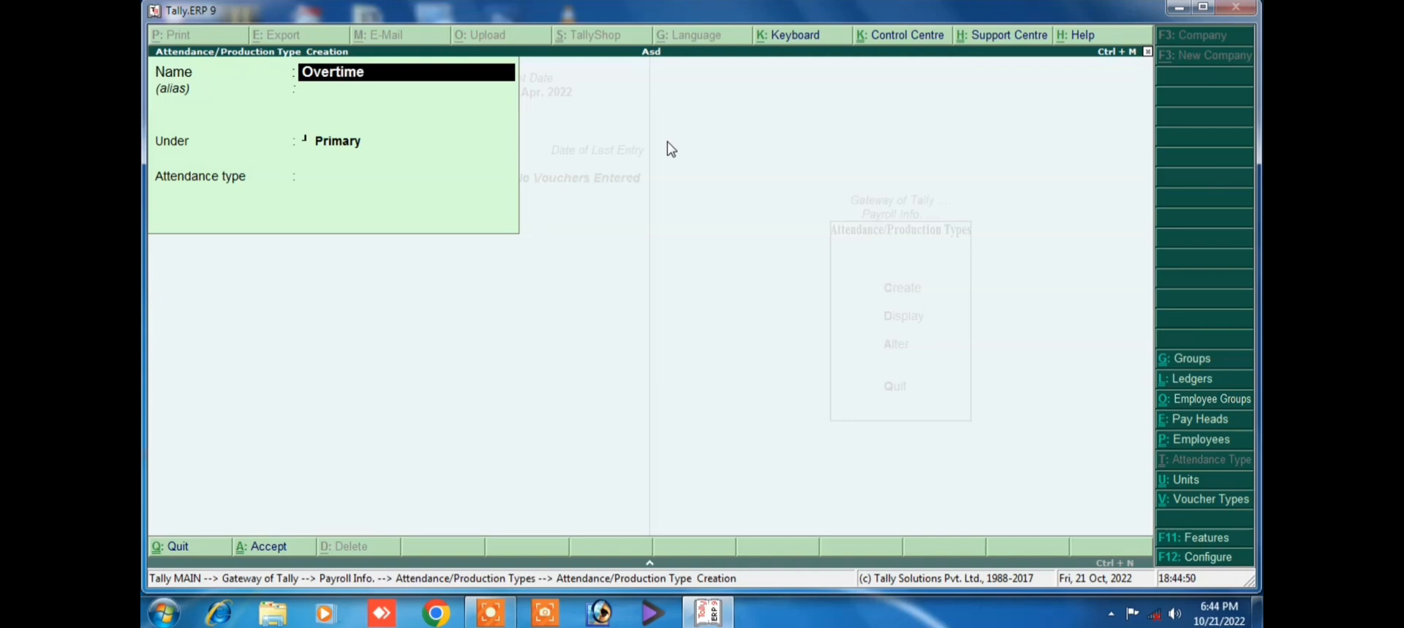
{"action": "key", "text": "Return"}
{"action": "key", "text": "Return"}
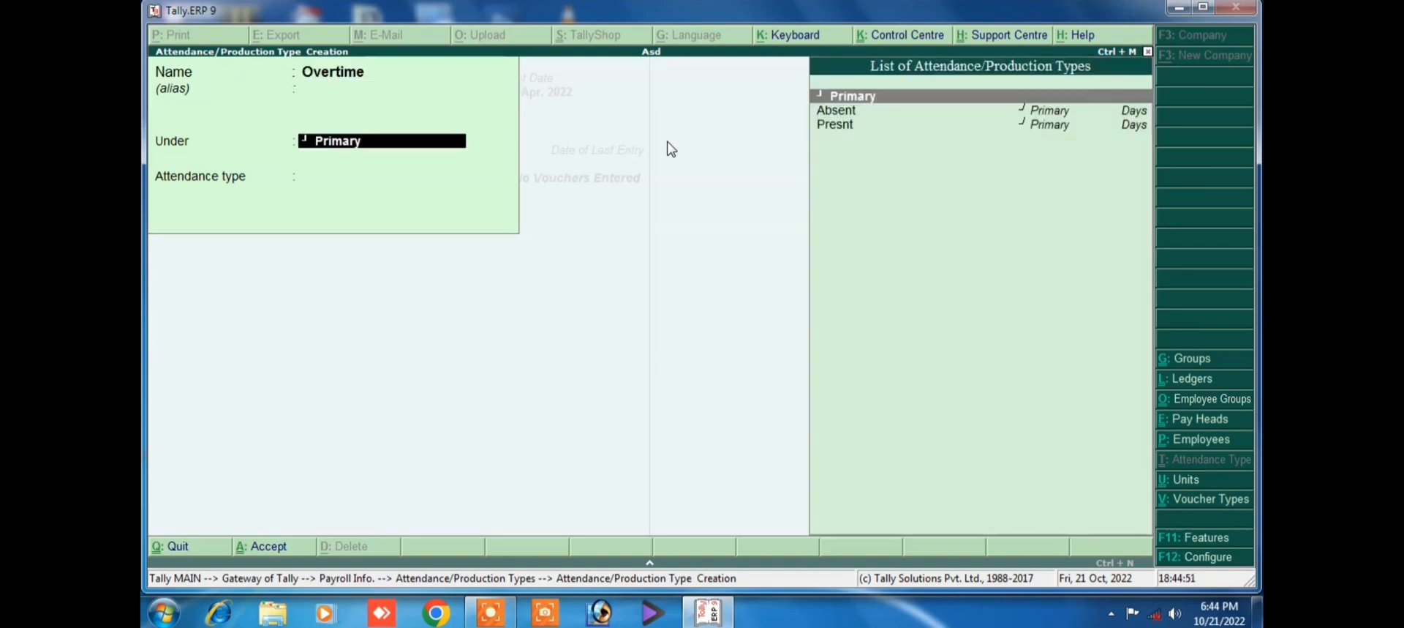
{"action": "key", "text": "Return"}
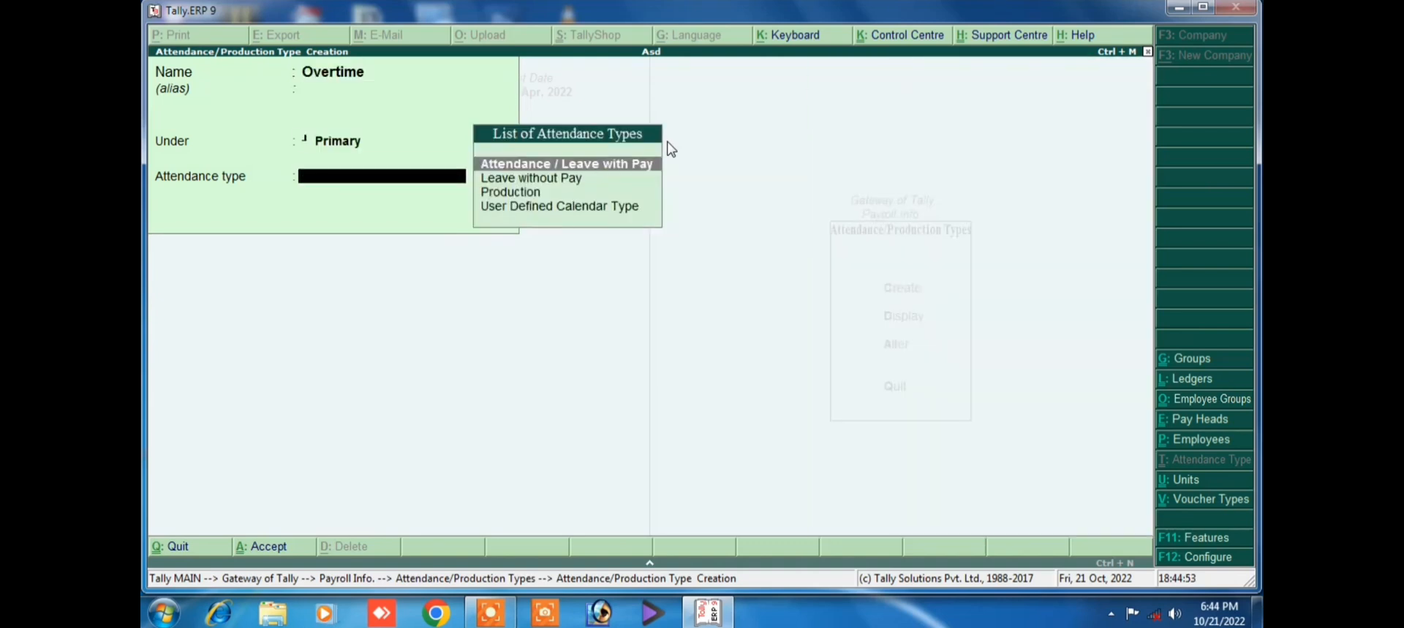
{"action": "key", "text": "Down"}
{"action": "key", "text": "Down"}
{"action": "key", "text": "Return"}
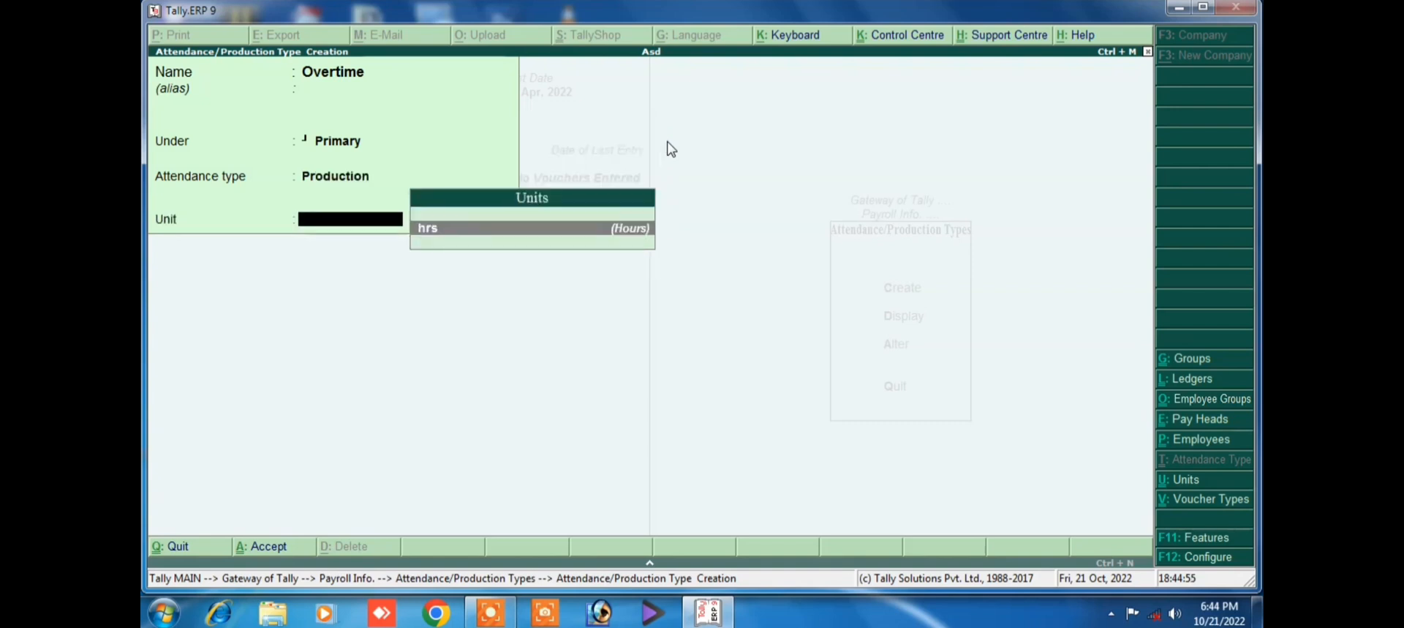
{"action": "key", "text": "Return"}
{"action": "key", "text": "Return"}
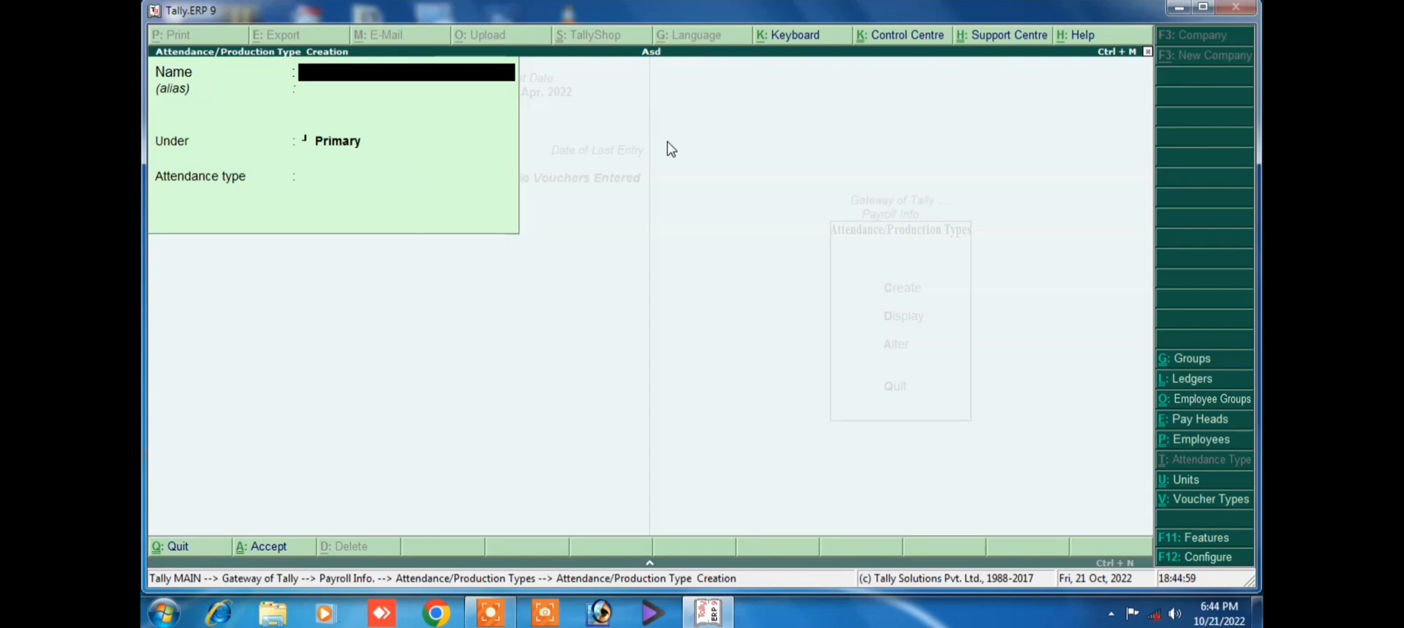
{"action": "key", "text": "Escape"}
{"action": "key", "text": "Escape"}
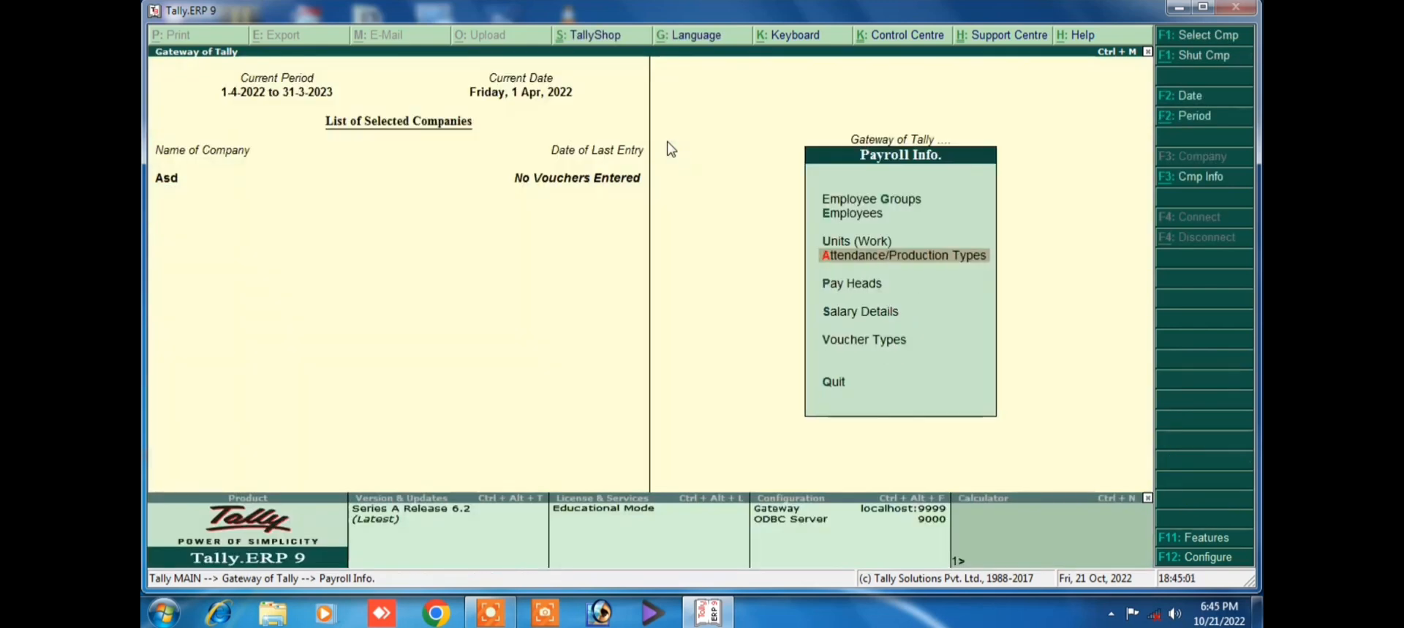
Start a pay head named Basic Salary with pay head type Earnings for Employees and income type Fixed
{"action": "key", "text": "Down"}
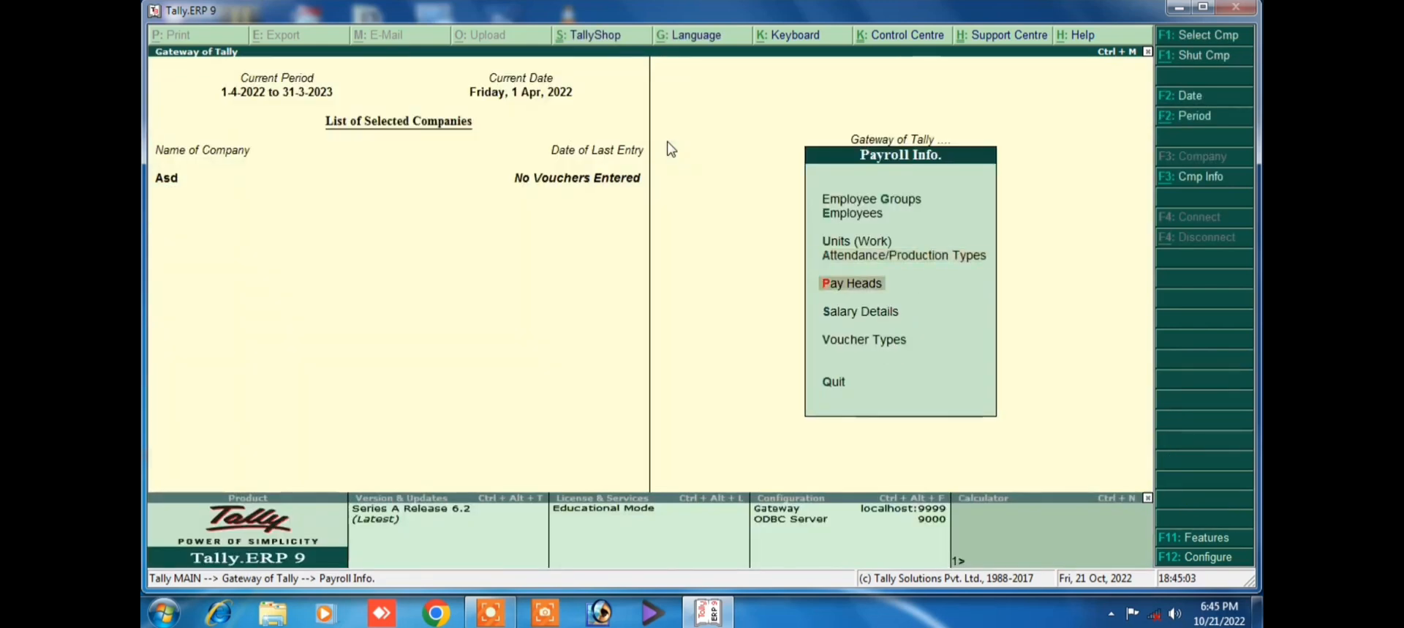
{"action": "key", "text": "Return"}
{"action": "key", "text": "Return"}
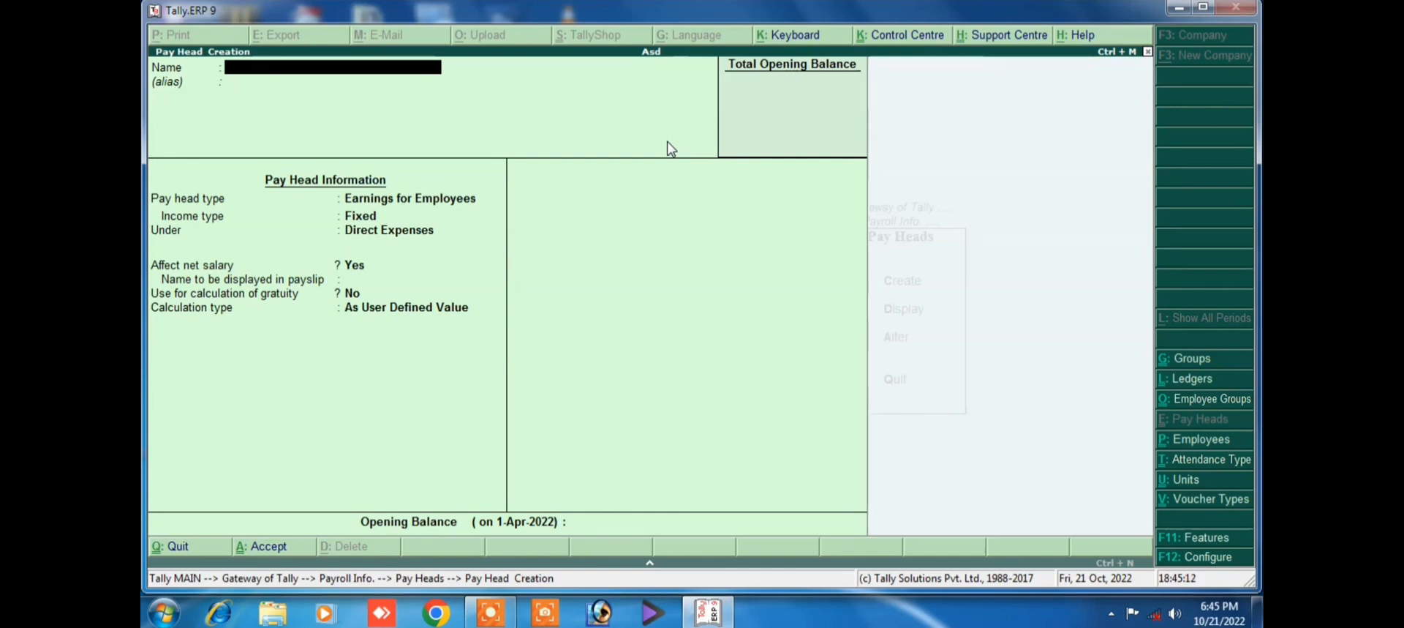
{"action": "type", "text": "Basic Salla"}
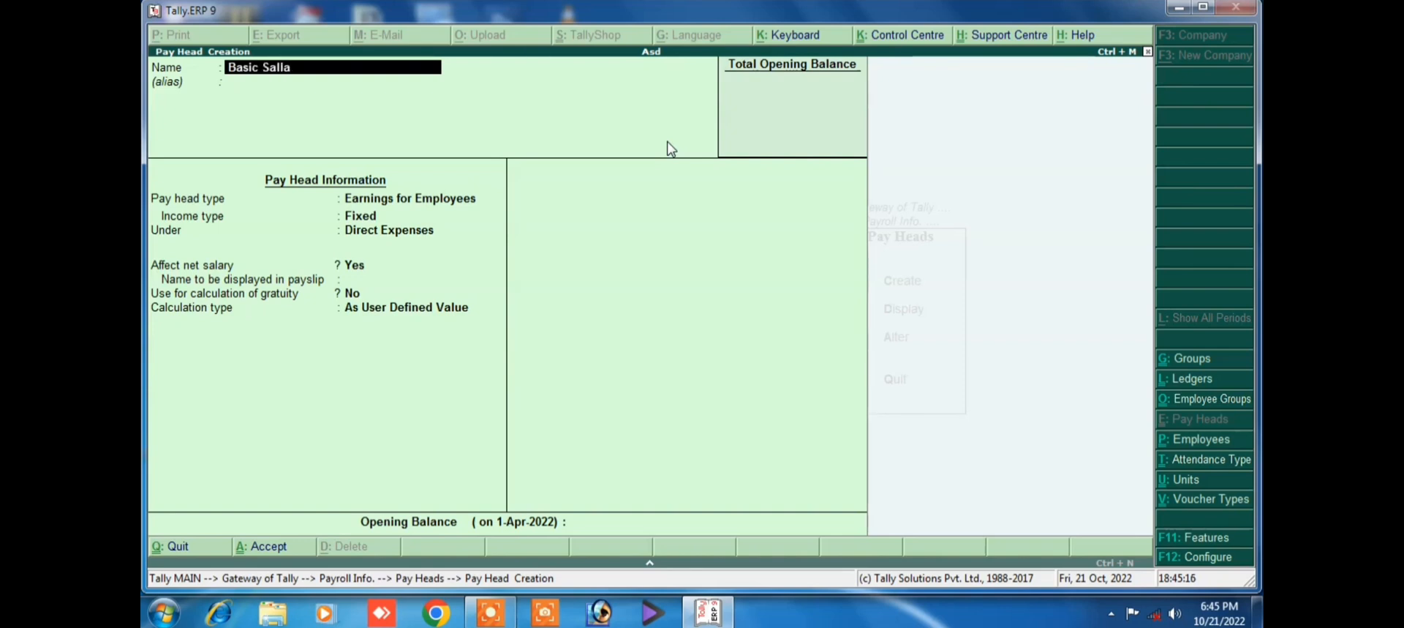
{"action": "type", "text": "l"}
{"action": "key", "text": "BackSpace"}
{"action": "type", "text": "ary"}
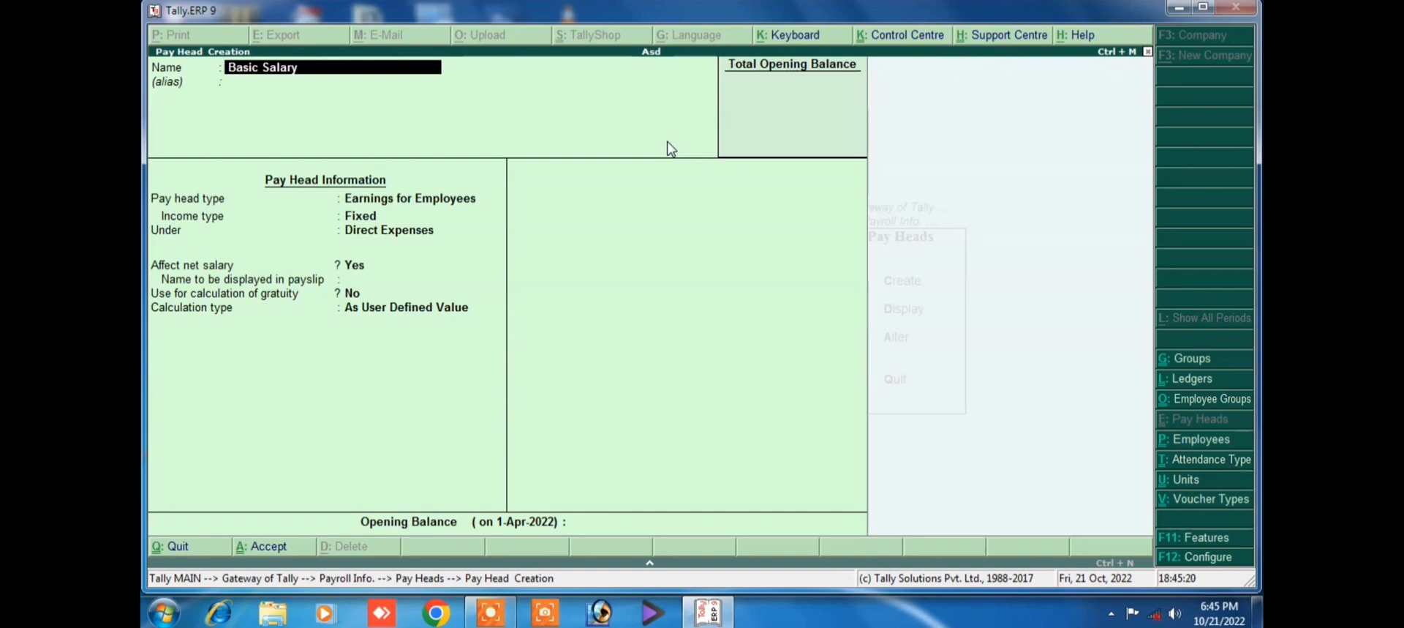
{"action": "key", "text": "Return"}
{"action": "key", "text": "Return"}
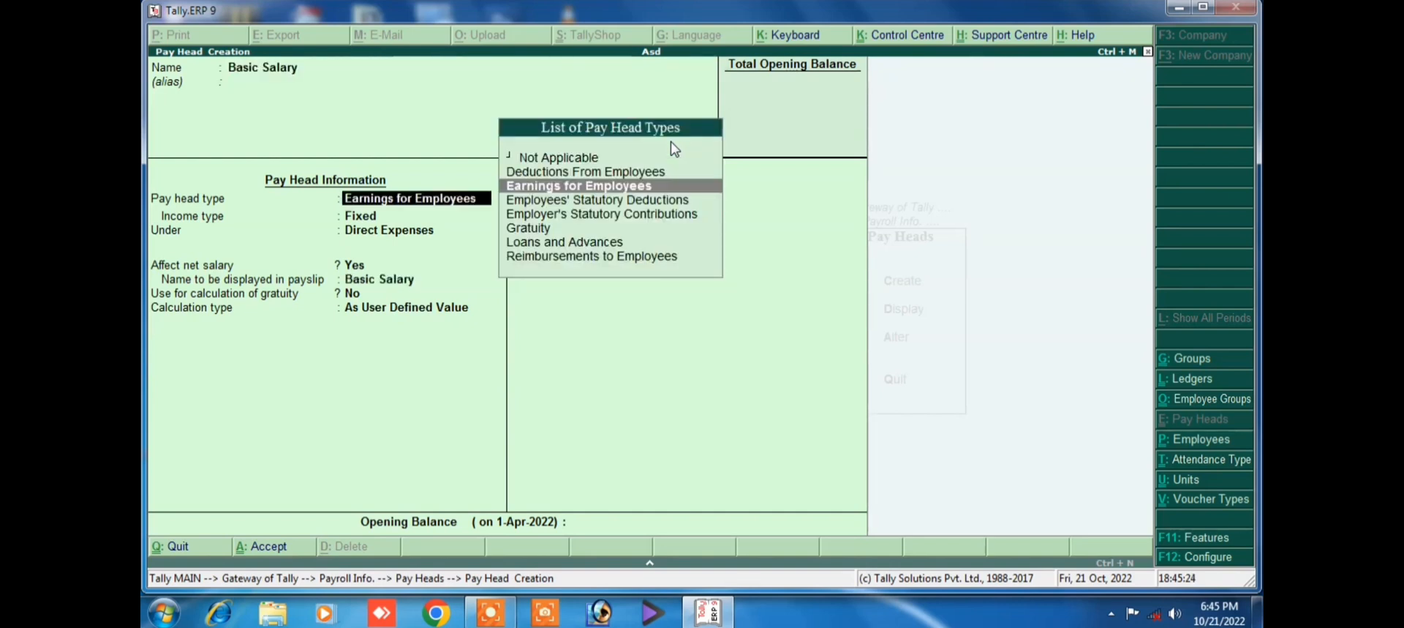
{"action": "key", "text": "Return"}
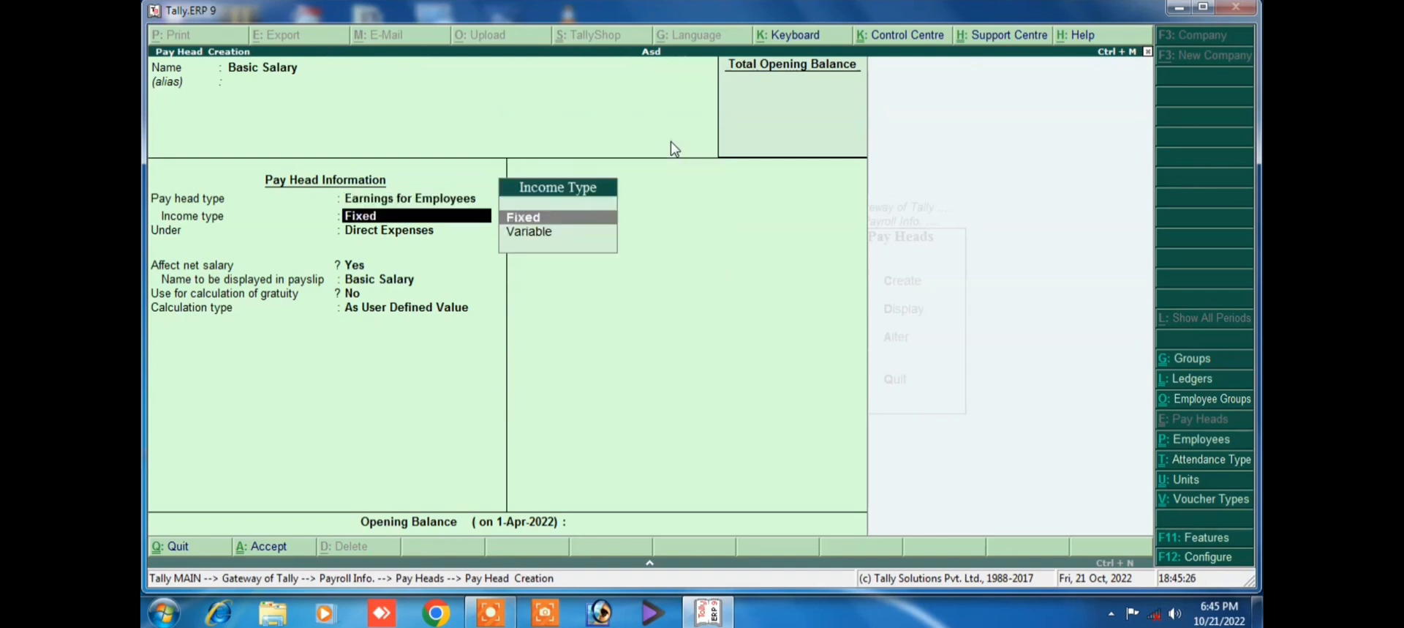
{"action": "key", "text": "Return"}
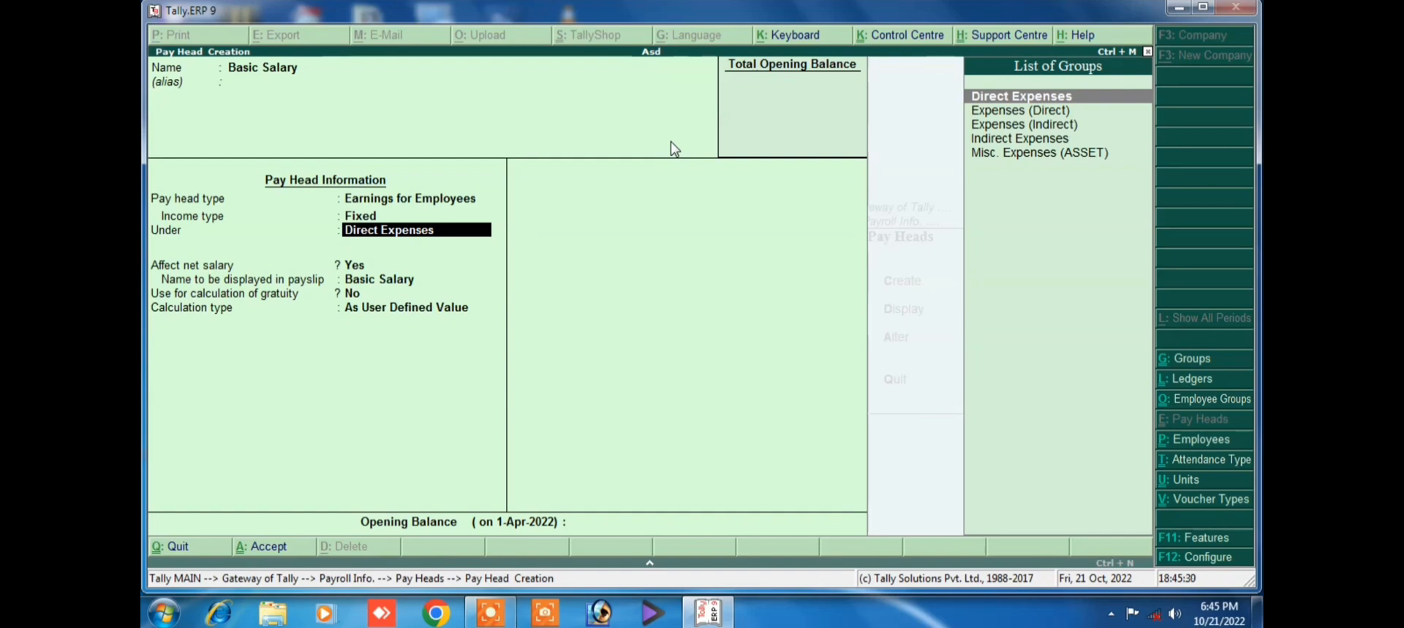
Place the pay head under Indirect Expenses, affecting net salary, shown as Basic Salary in the payslip and not used for gratuity
{"action": "key", "text": "Down"}
{"action": "key", "text": "Down"}
{"action": "key", "text": "Down"}
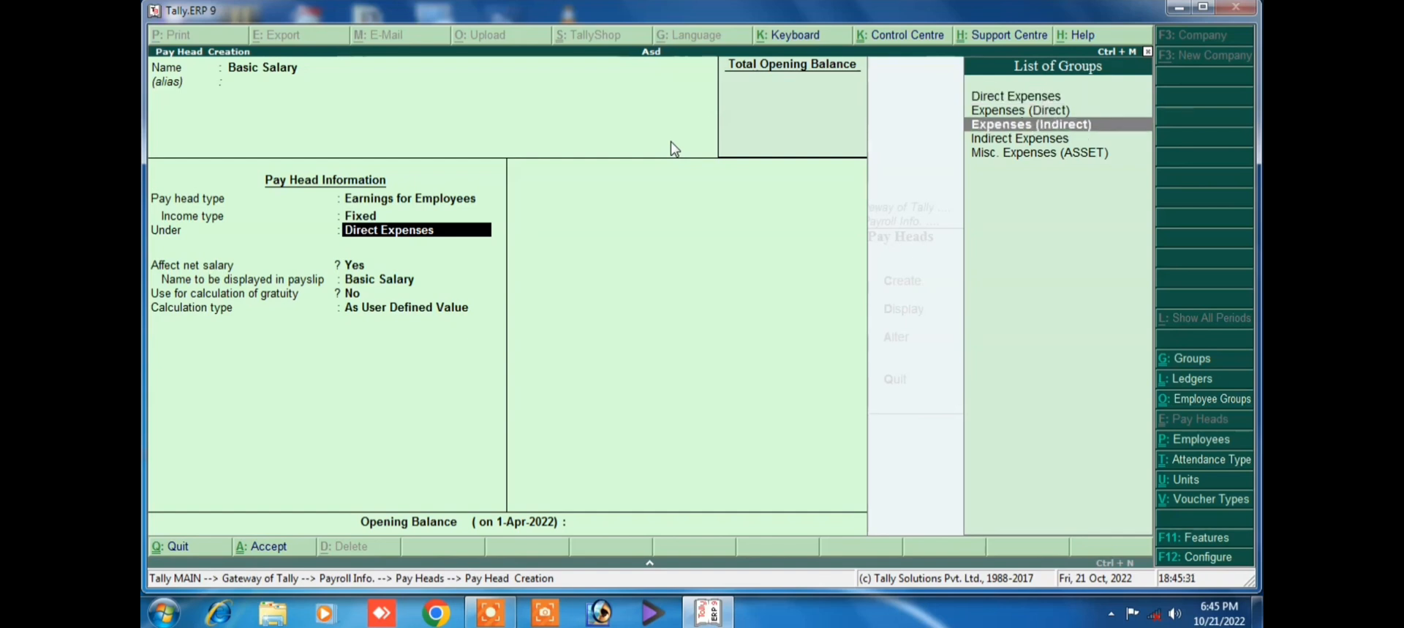
{"action": "key", "text": "Return"}
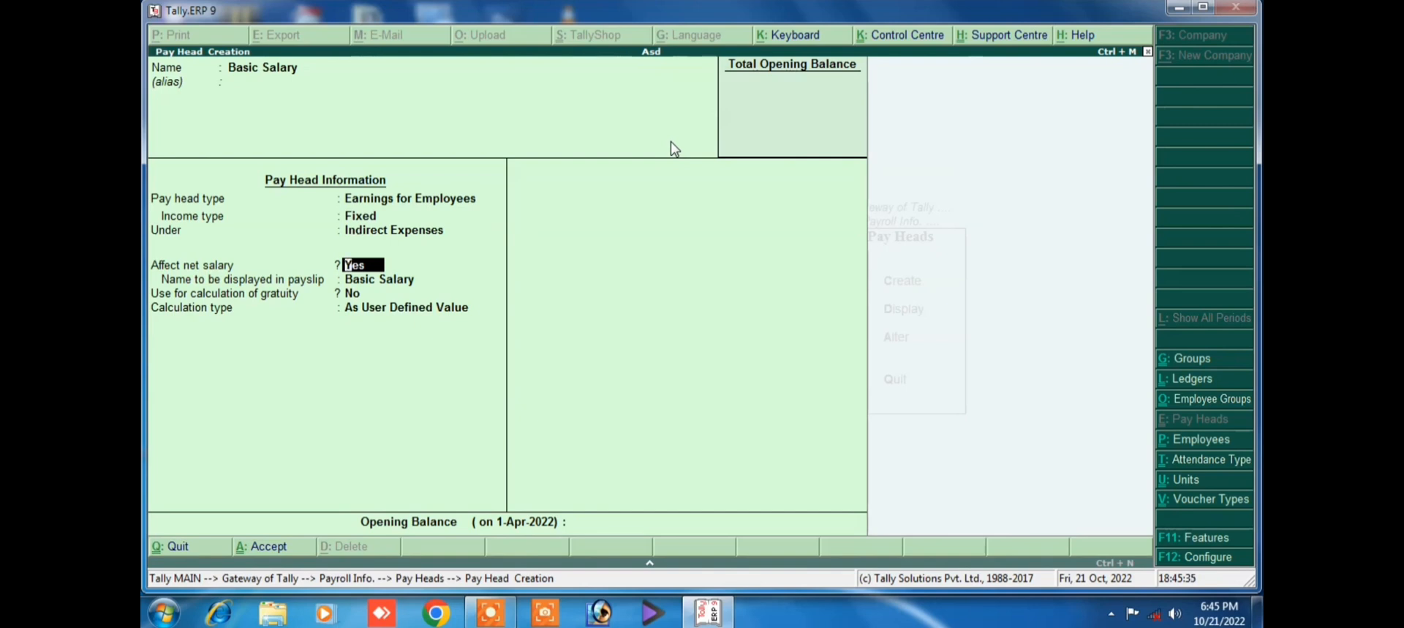
{"action": "key", "text": "Return"}
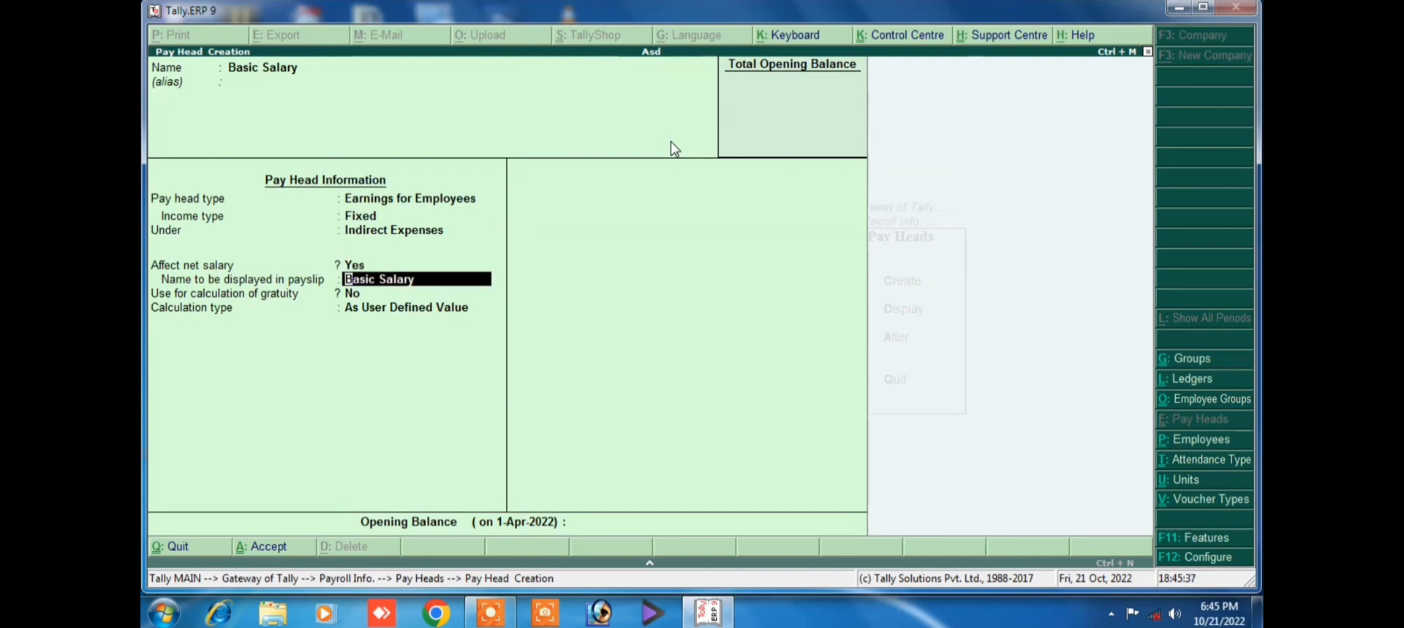
{"action": "key", "text": "Return"}
{"action": "key", "text": "Return"}
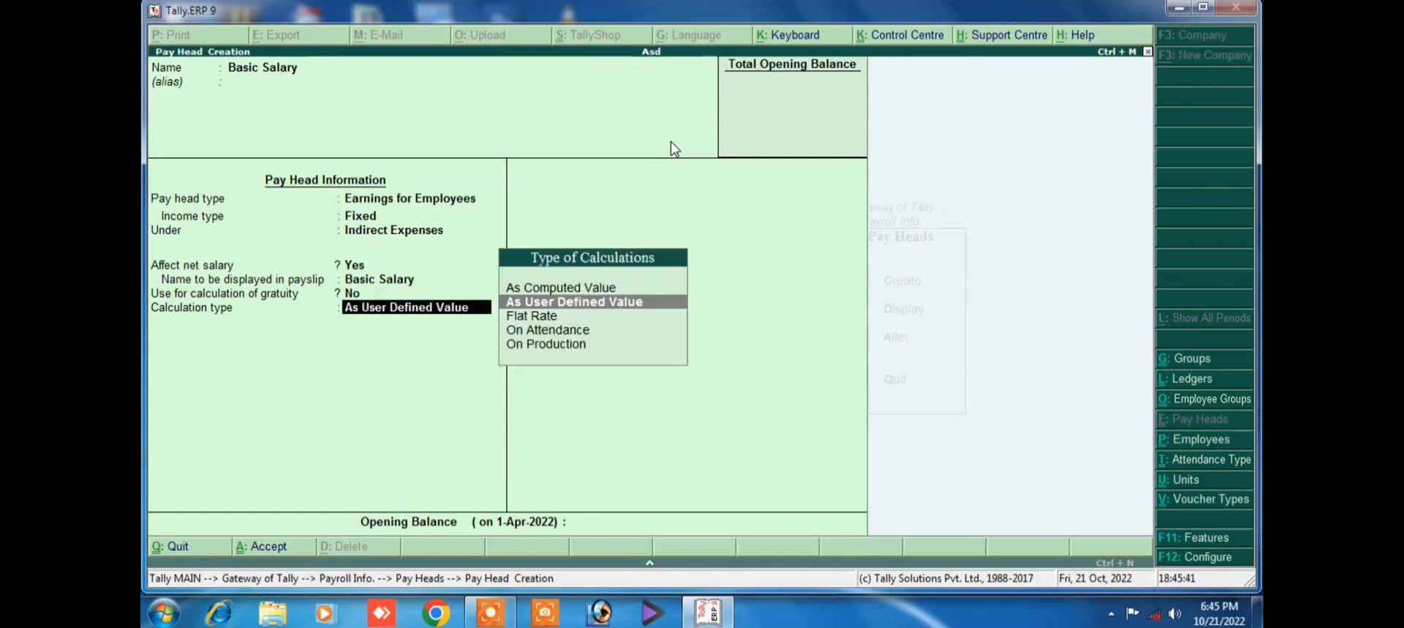
Set the Basic Salary pay head's calculation type to On Attendance, using Presnt as the attendance/leave with pay
{"action": "key", "text": "Down"}
{"action": "key", "text": "Down"}
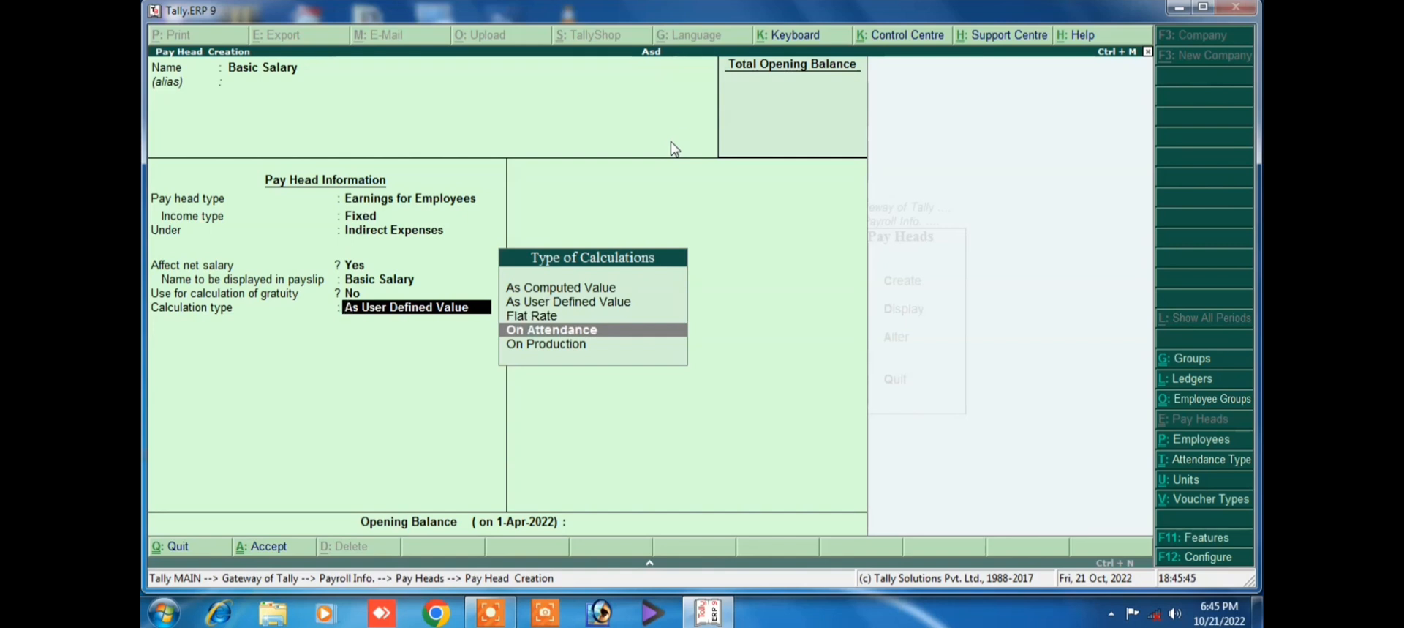
{"action": "key", "text": "Return"}
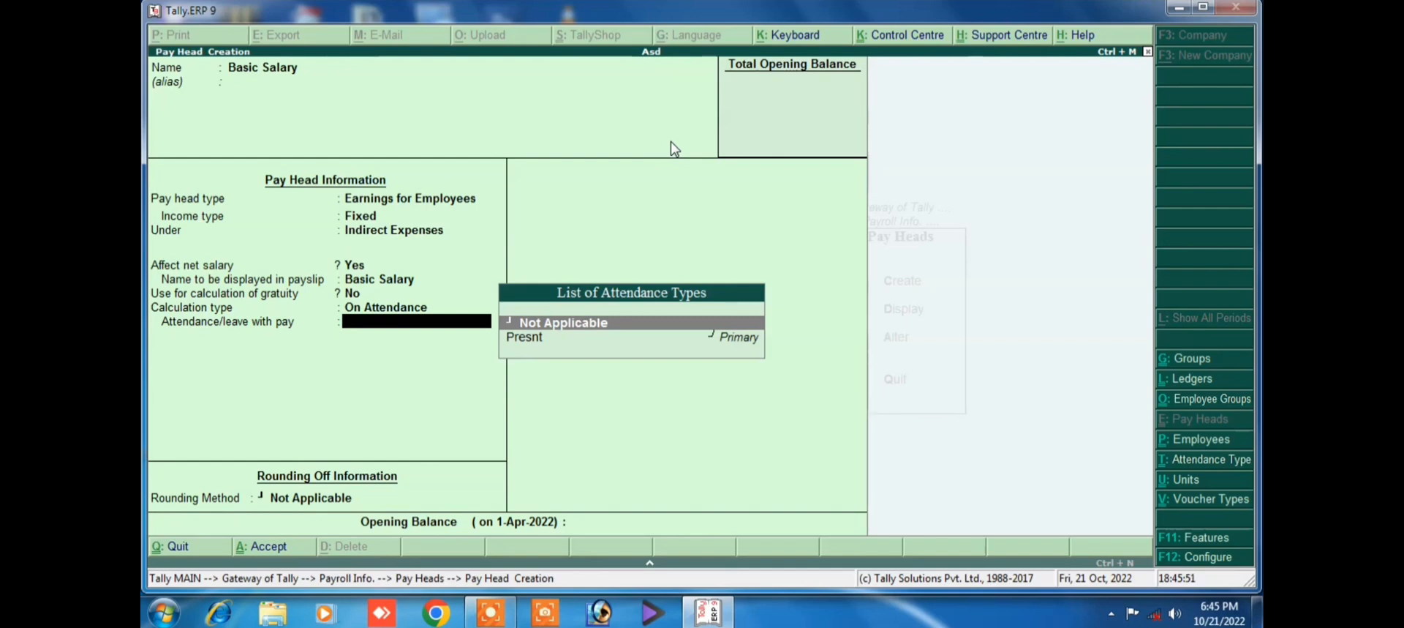
{"action": "key", "text": "Down"}
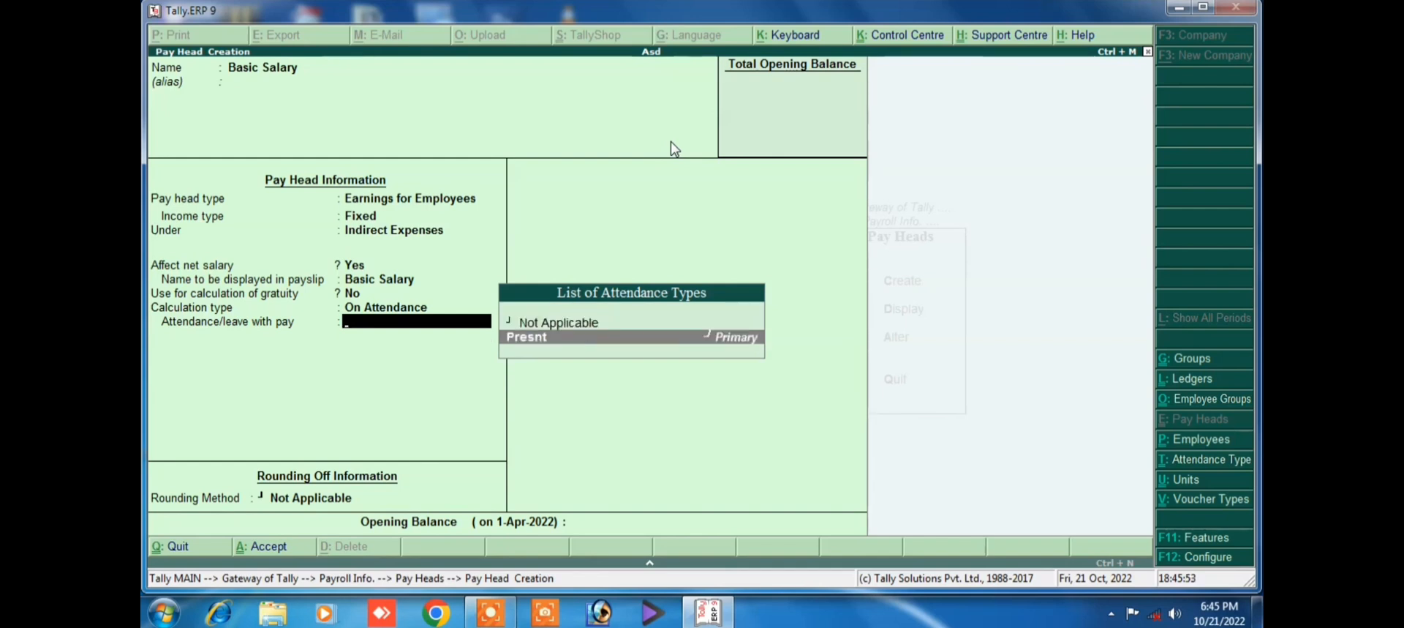
{"action": "key", "text": "Return"}
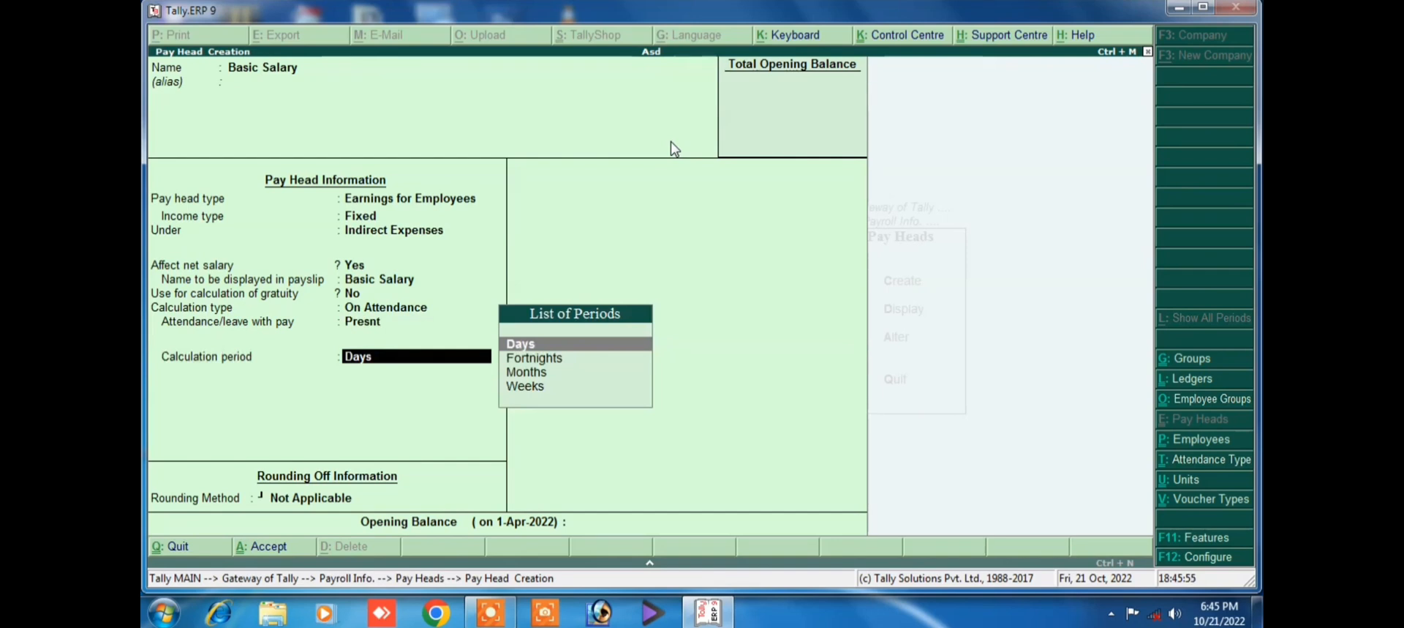
Set a Months calculation period with a User Defined basis of 30 days, leave rounding Not Applicable, and save the Basic Salary pay head
{"action": "key", "text": "Down"}
{"action": "key", "text": "Down"}
{"action": "key", "text": "Return"}
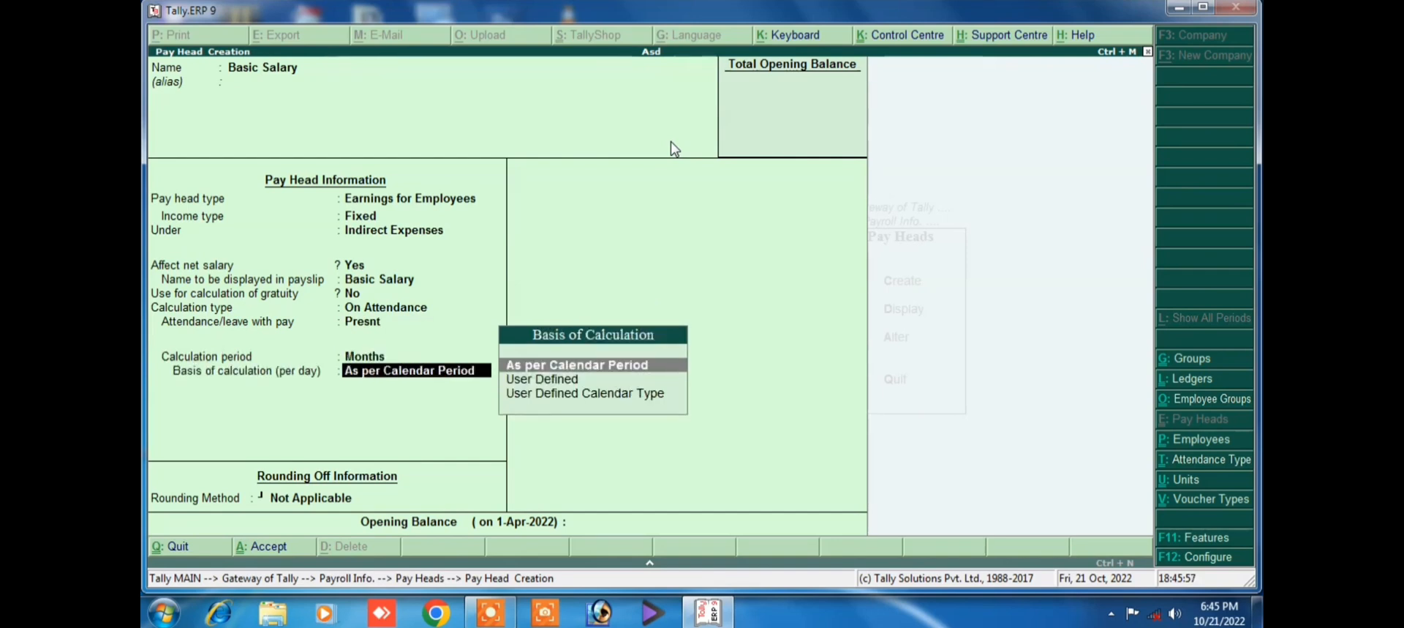
{"action": "key", "text": "Down"}
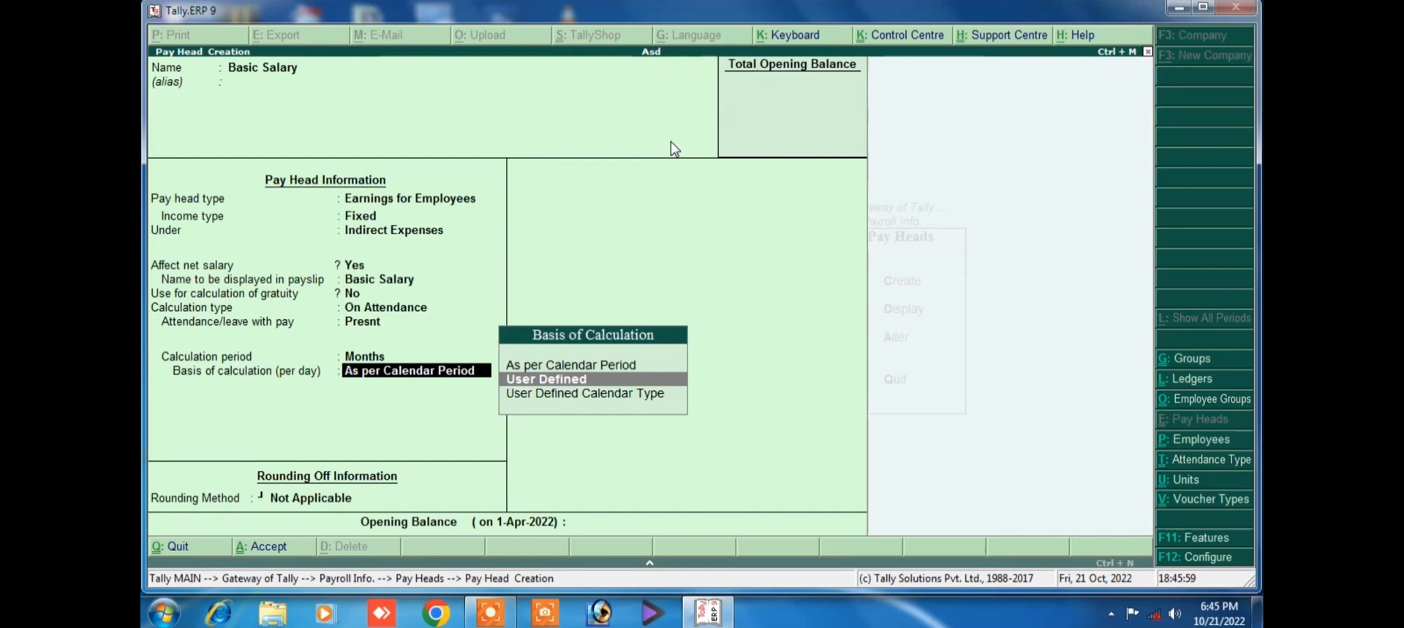
{"action": "key", "text": "Return"}
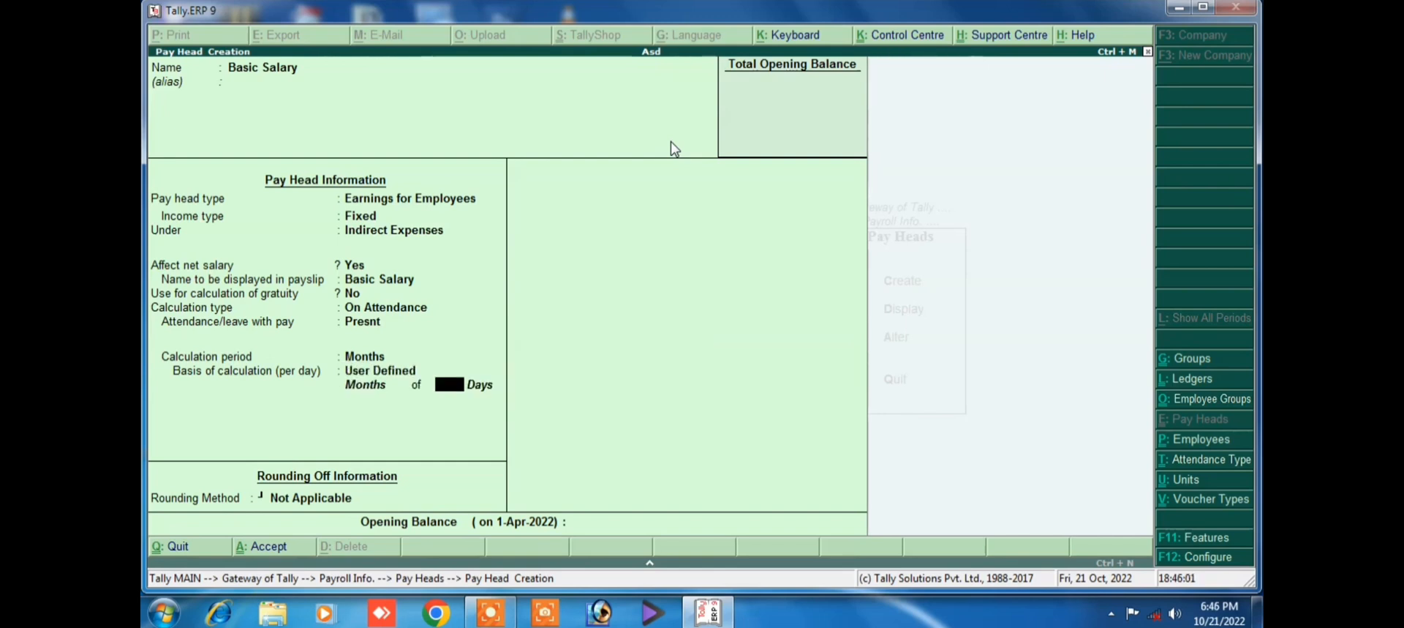
{"action": "type", "text": "30"}
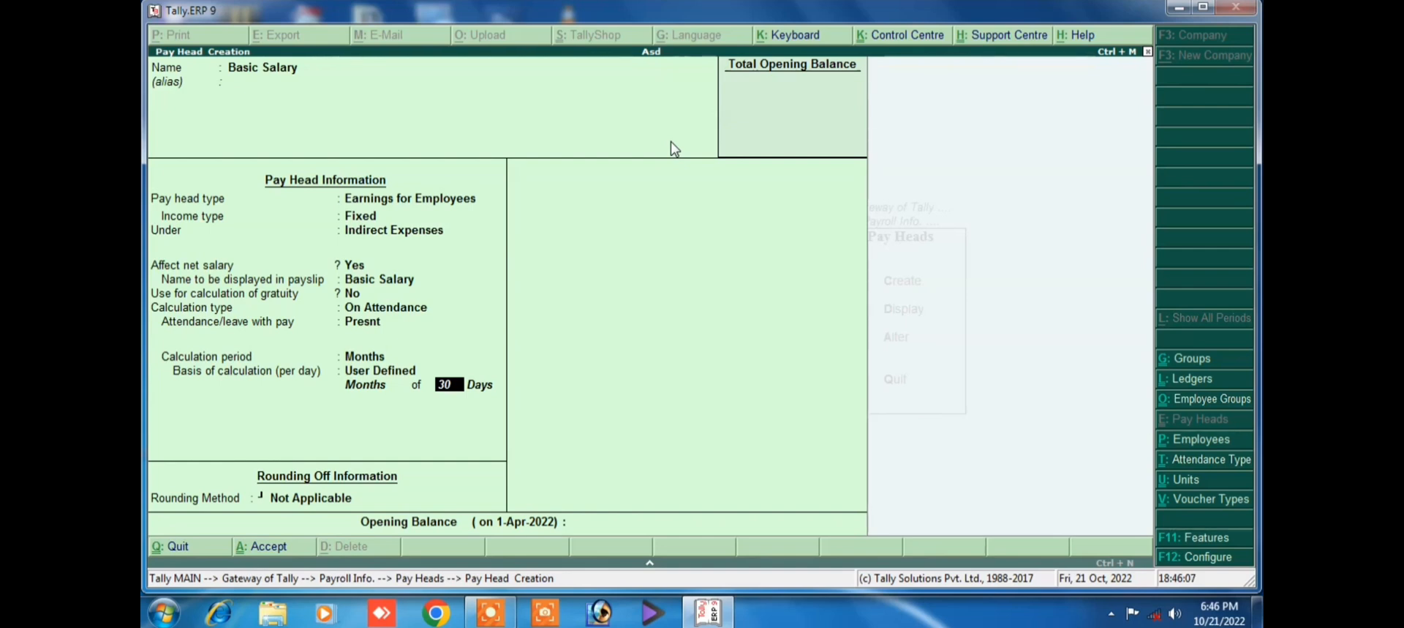
{"action": "key", "text": "Return"}
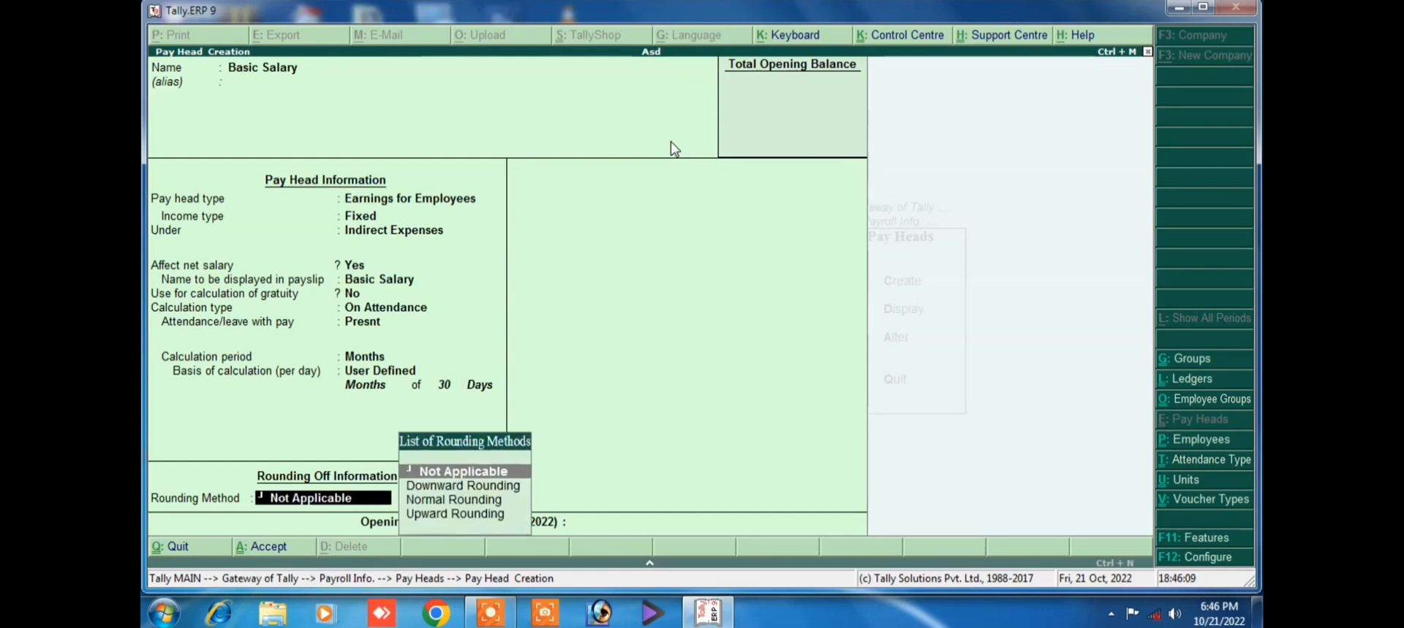
{"action": "key", "text": "Return"}
{"action": "key", "text": "Return"}
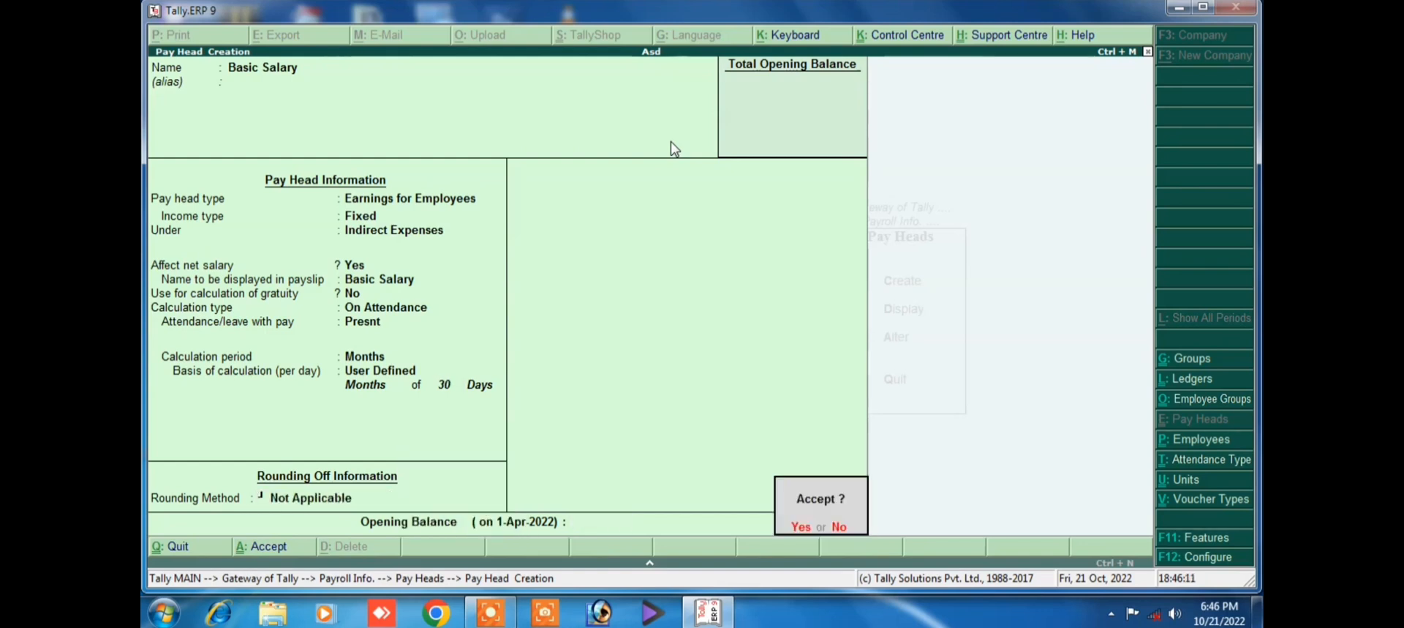
{"action": "key", "text": "Return"}
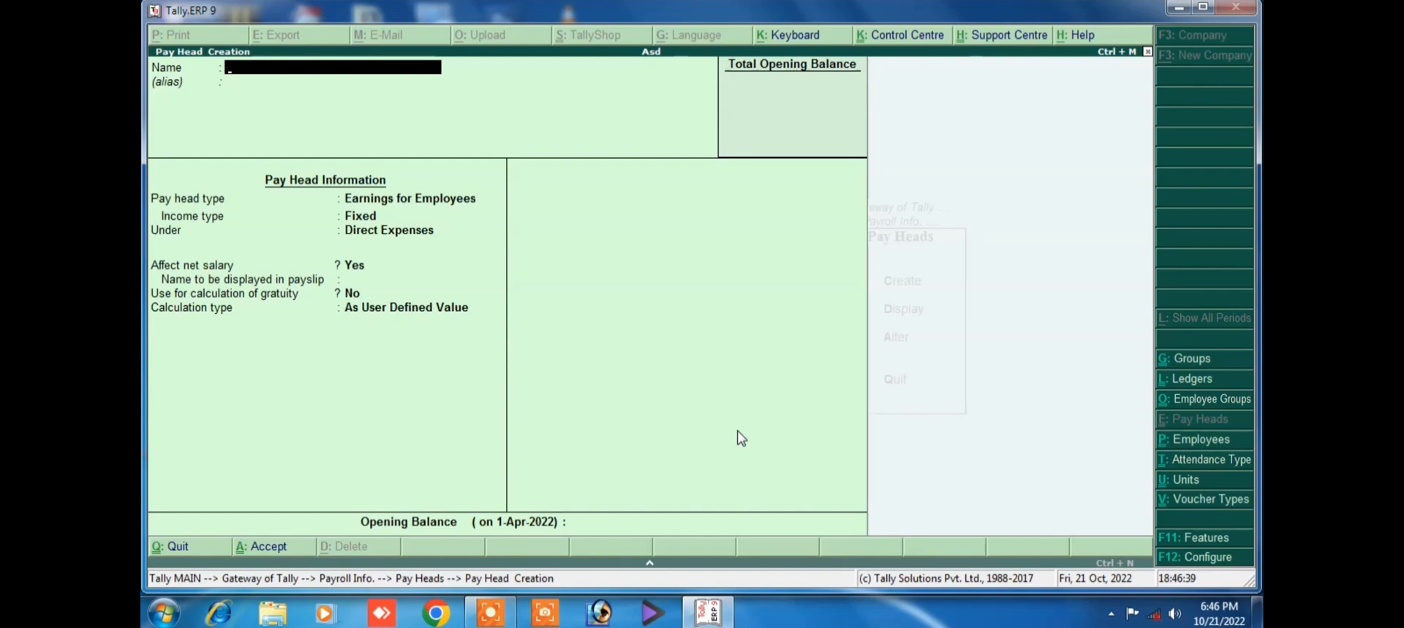
Start a pay head named Da with type Earnings for Employees and income type Fixed, placed under Indirect Expenses
{"action": "type", "text": "Da"}
{"action": "key", "text": "Return"}
{"action": "key", "text": "Return"}
{"action": "key", "text": "Return"}
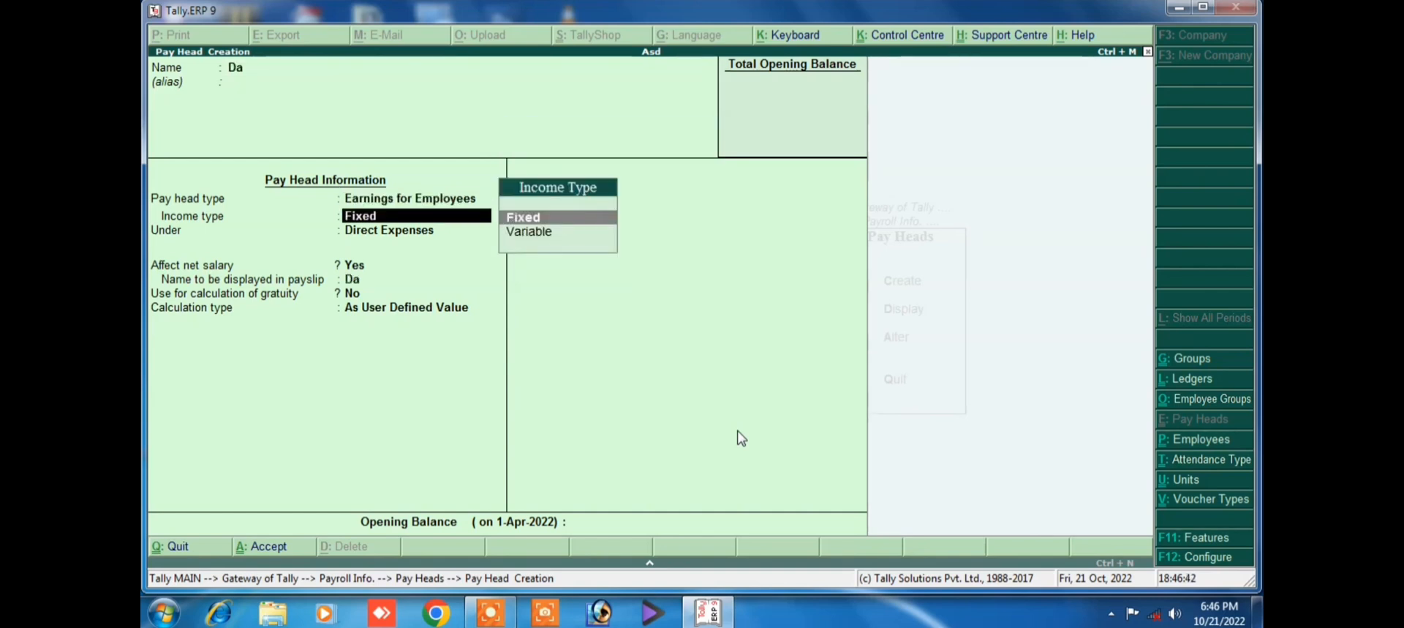
{"action": "key", "text": "Return"}
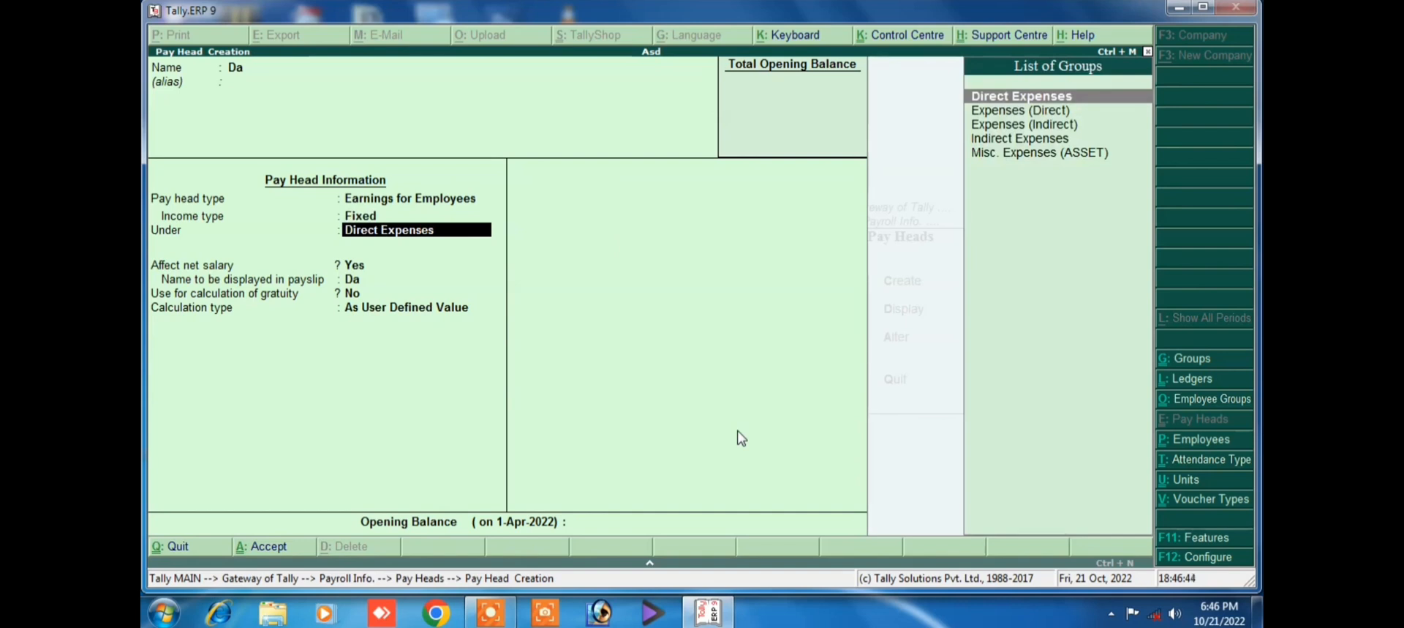
{"action": "key", "text": "Down"}
{"action": "key", "text": "Down"}
{"action": "key", "text": "Down"}
{"action": "key", "text": "Return"}
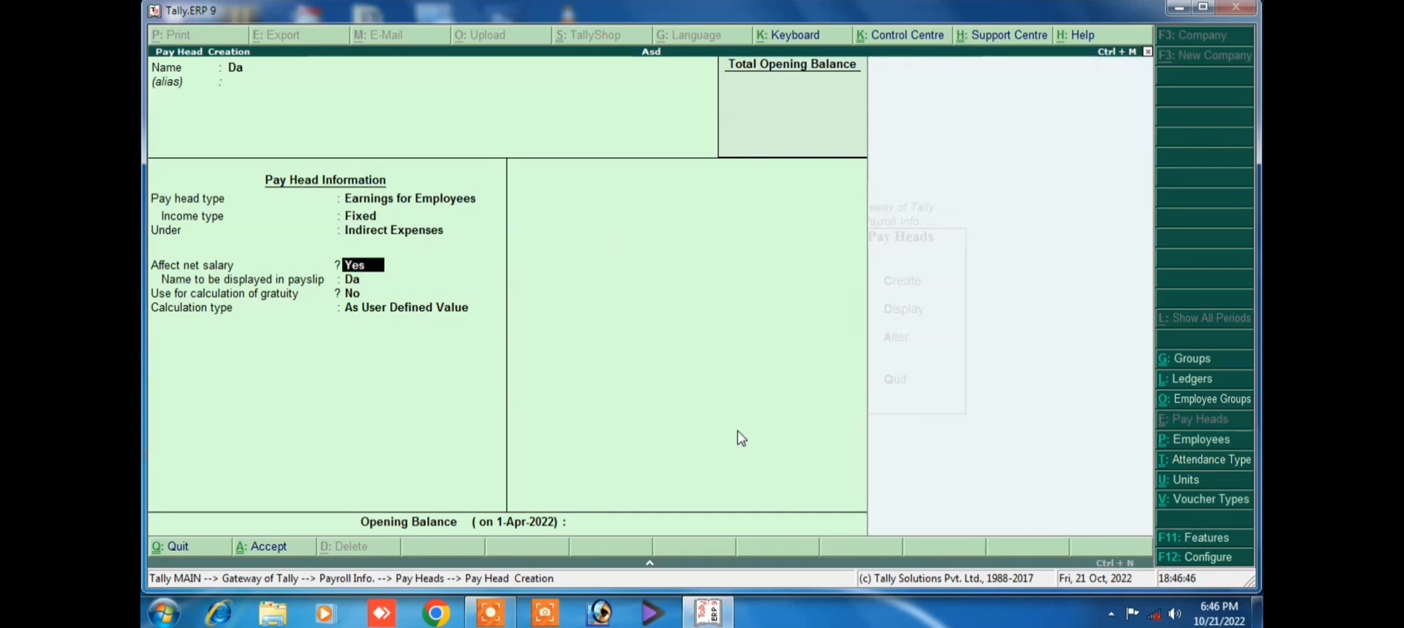
Have Da affect net salary, exclude it from gratuity, and calculate it As Computed Value per Months without rounding
{"action": "key", "text": "Return"}
{"action": "key", "text": "Return"}
{"action": "key", "text": "Return"}
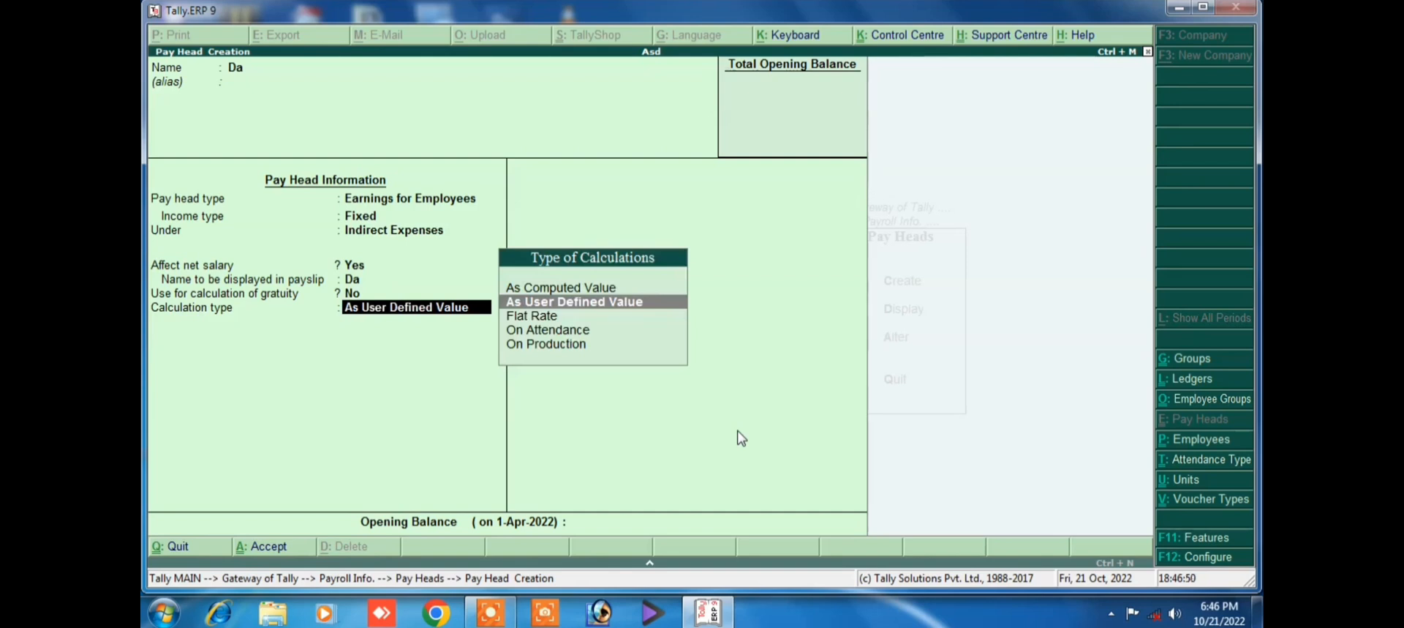
{"action": "key", "text": "Up"}
{"action": "key", "text": "Return"}
{"action": "key", "text": "Return"}
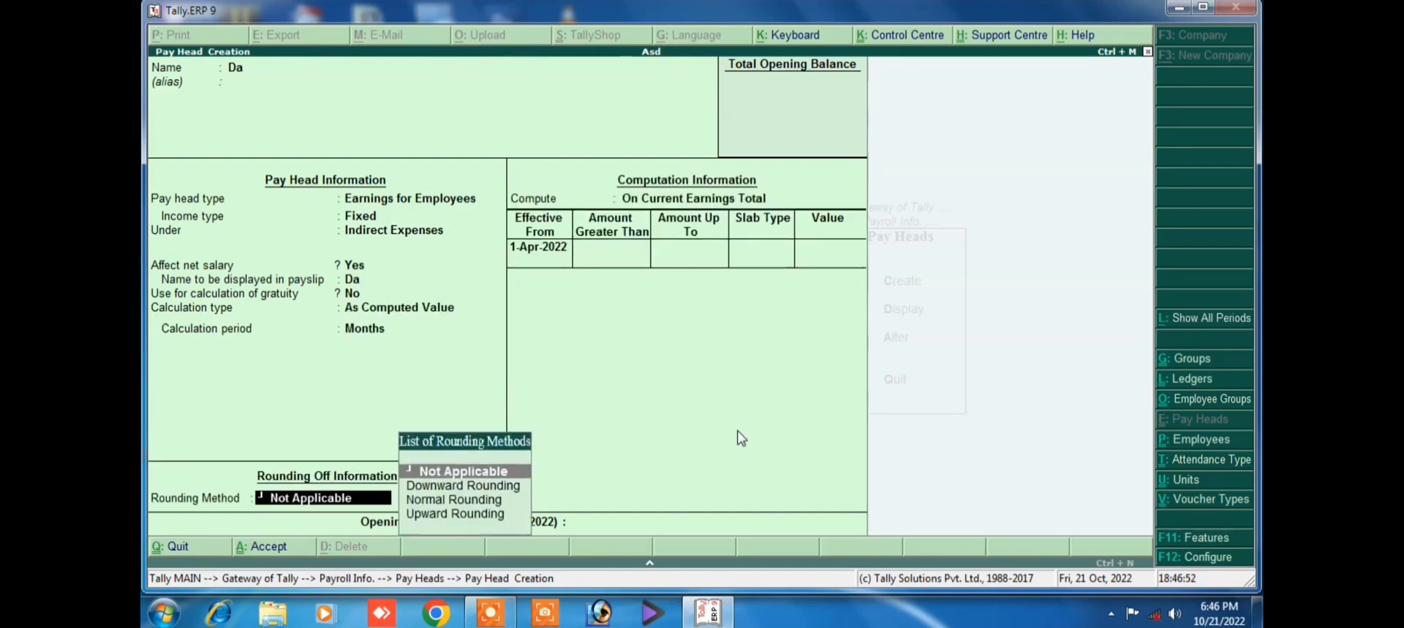
{"action": "key", "text": "Return"}
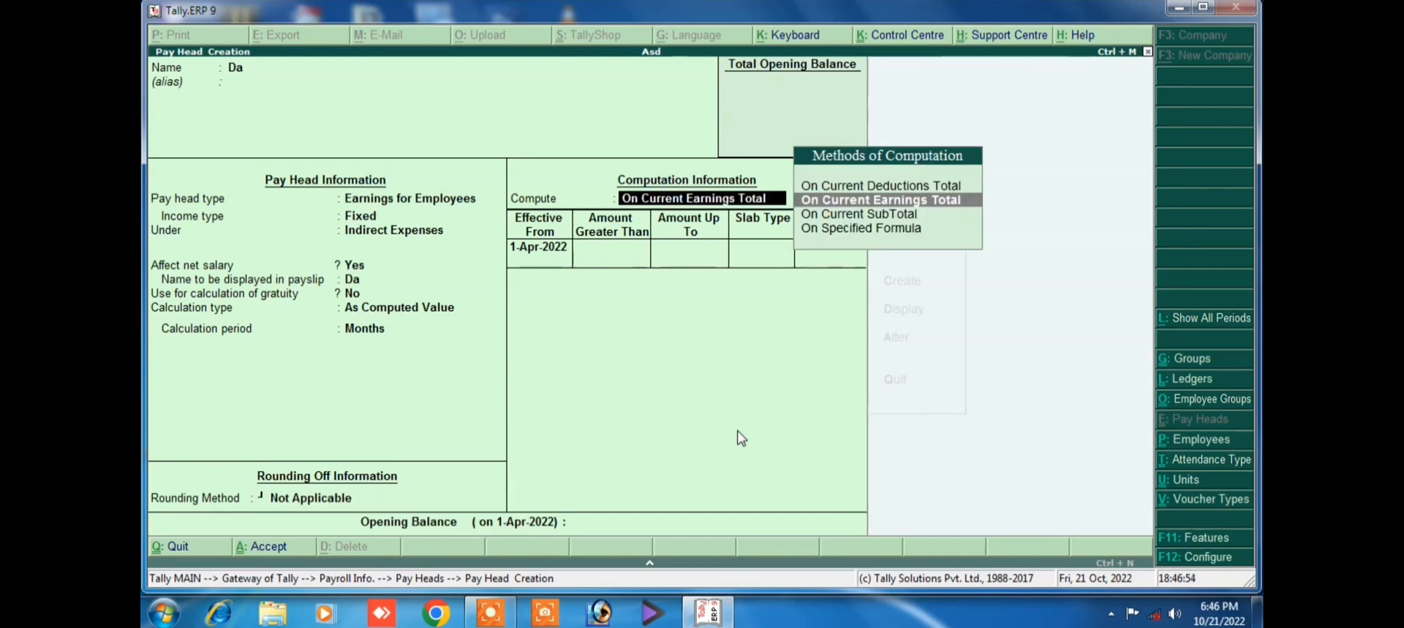
Compute Da On Specified Formula, with Basic Salary as the only pay head in the formula
{"action": "key", "text": "Down"}
{"action": "key", "text": "Down"}
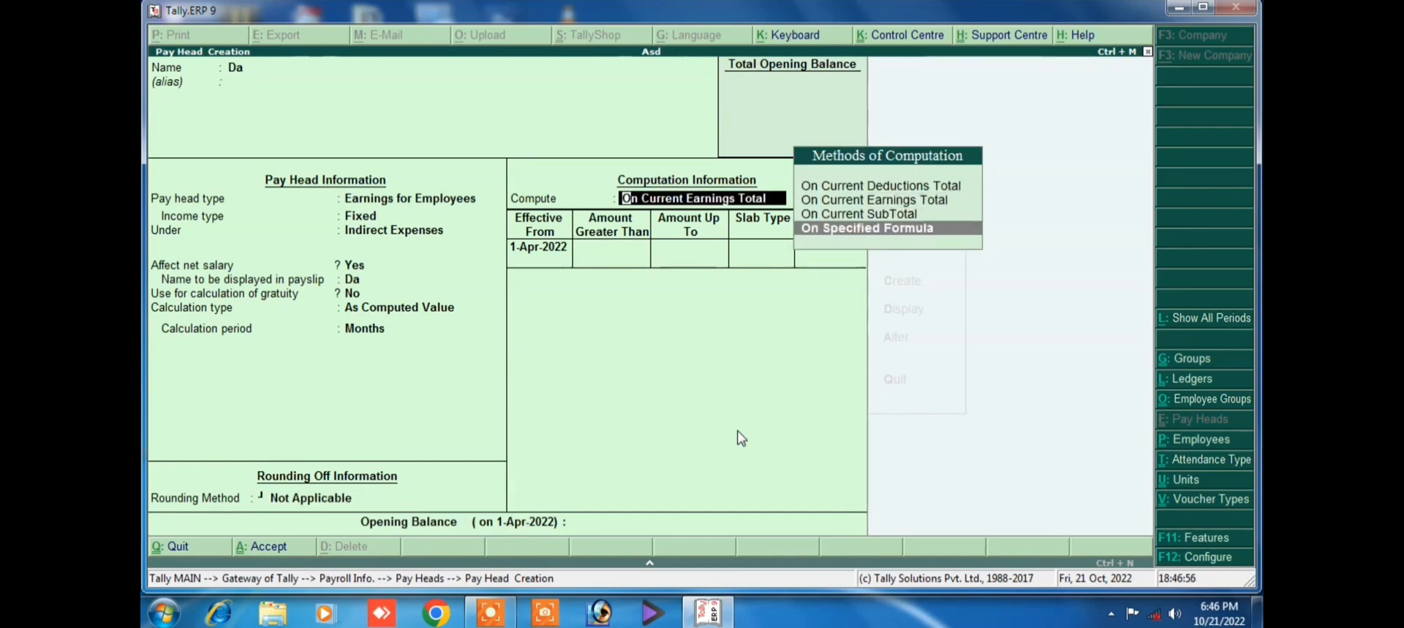
{"action": "key", "text": "Return"}
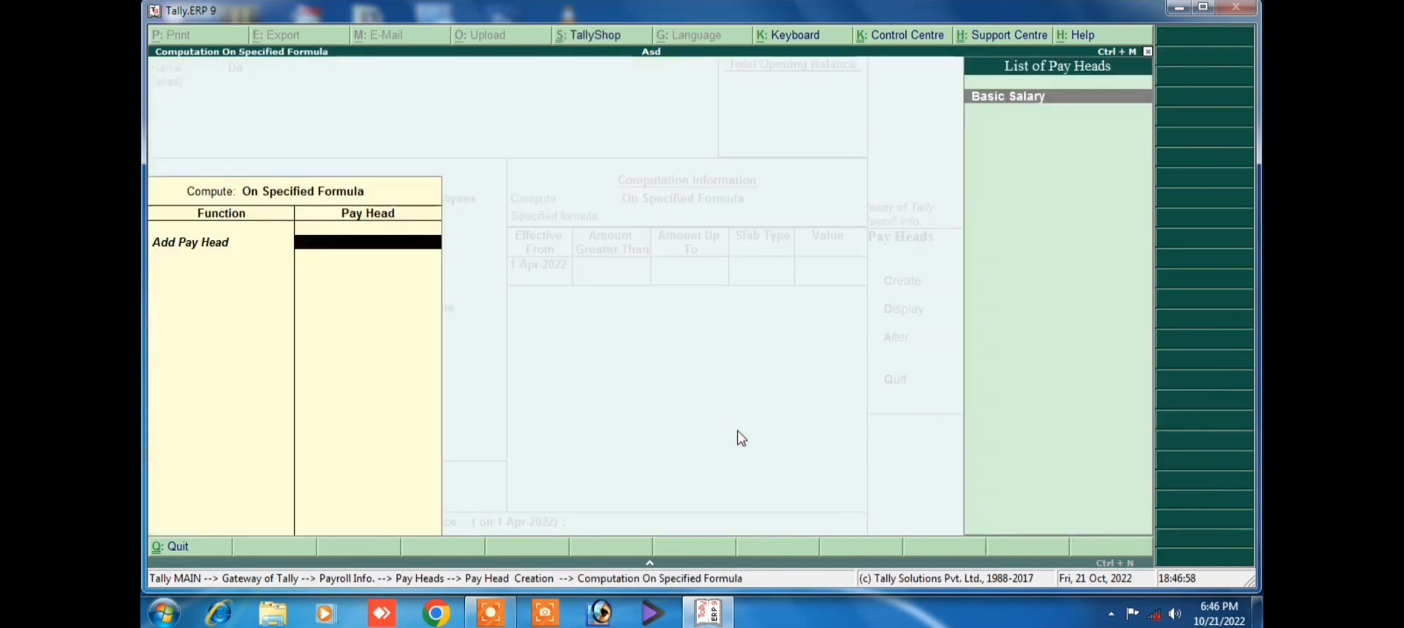
{"action": "key", "text": "Return"}
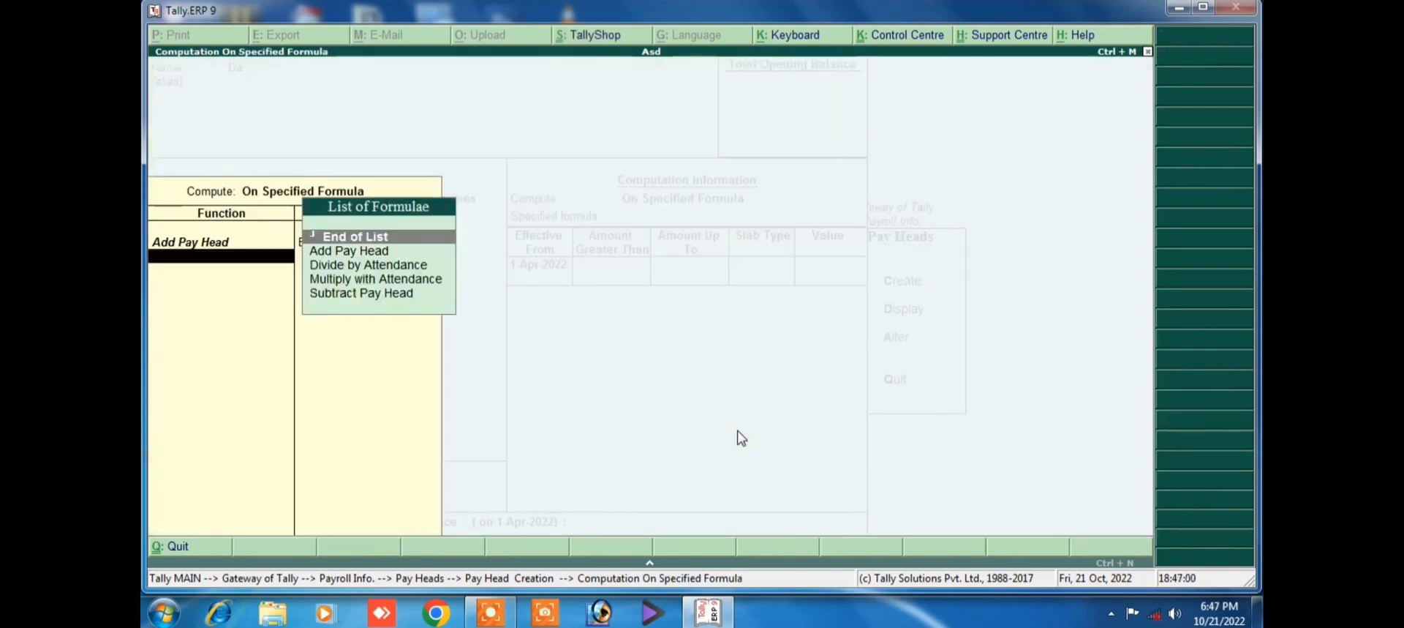
{"action": "key", "text": "Return"}
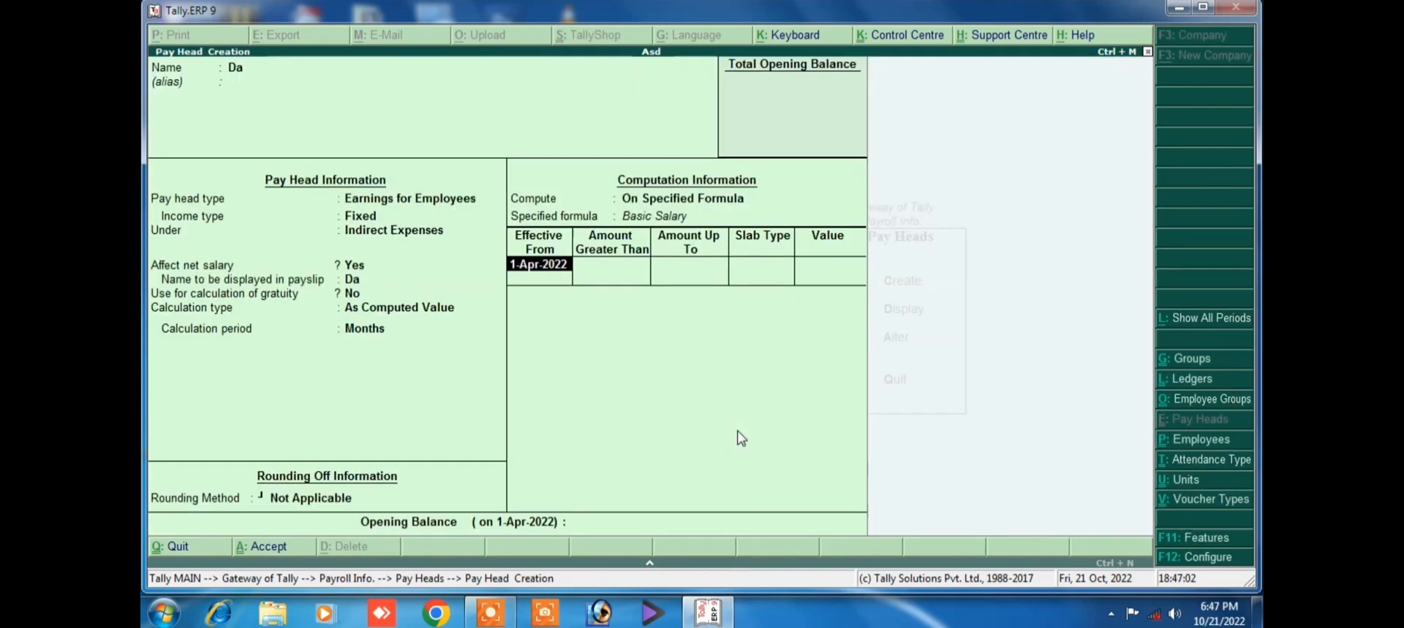
Add a Percentage slab of 5% effective from 1-Apr-2022 to Da and save the pay head
{"action": "key", "text": "Return"}
{"action": "key", "text": "Return"}
{"action": "key", "text": "Return"}
{"action": "key", "text": "Return"}
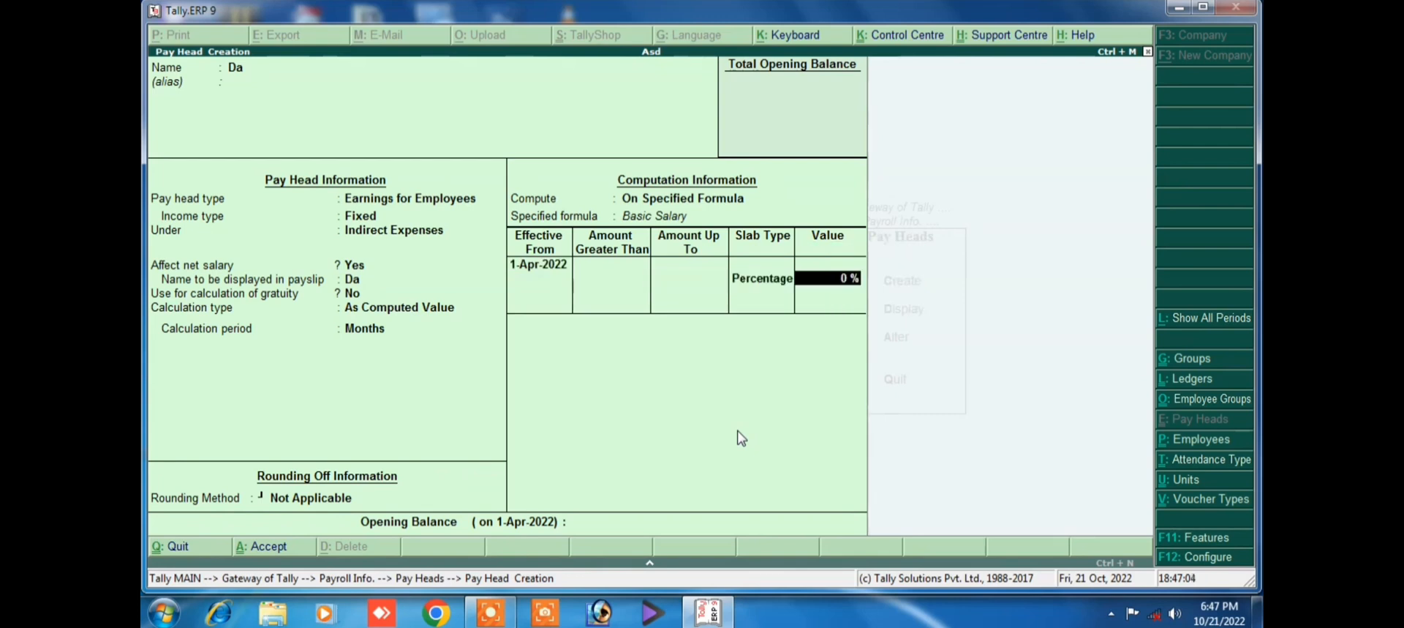
{"action": "type", "text": "5"}
{"action": "key", "text": "Return"}
{"action": "key", "text": "Return"}
{"action": "key", "text": "Return"}
{"action": "key", "text": "Return"}
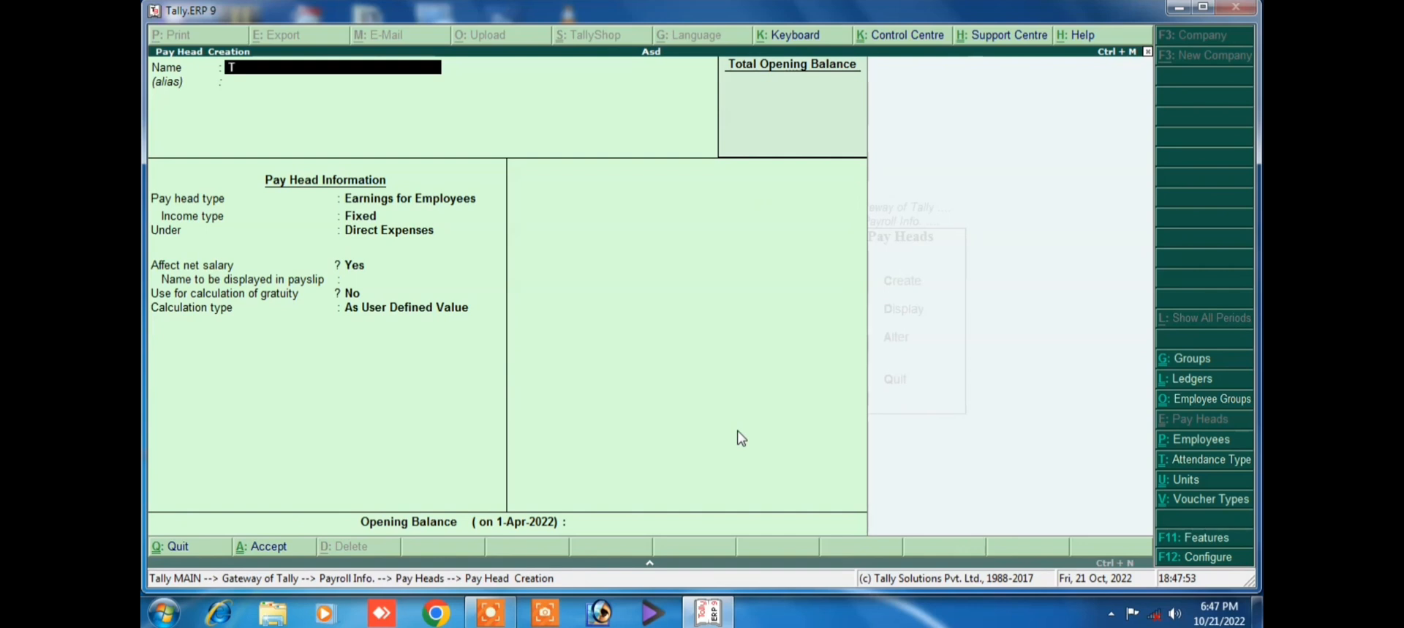
Start a pay head named Ta with type Earnings for Employees and income type Fixed, placed under Indirect Expenses
{"action": "type", "text": "a"}
{"action": "key", "text": "Return"}
{"action": "key", "text": "Return"}
{"action": "key", "text": "Return"}
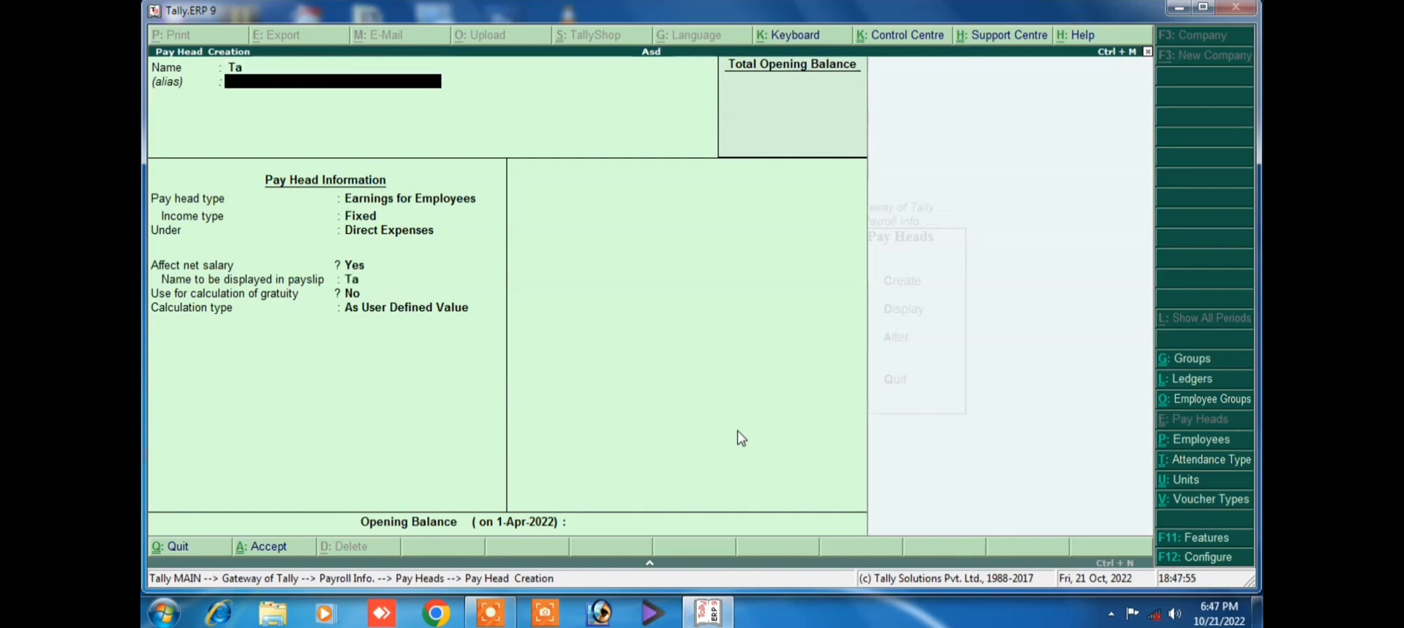
{"action": "key", "text": "Return"}
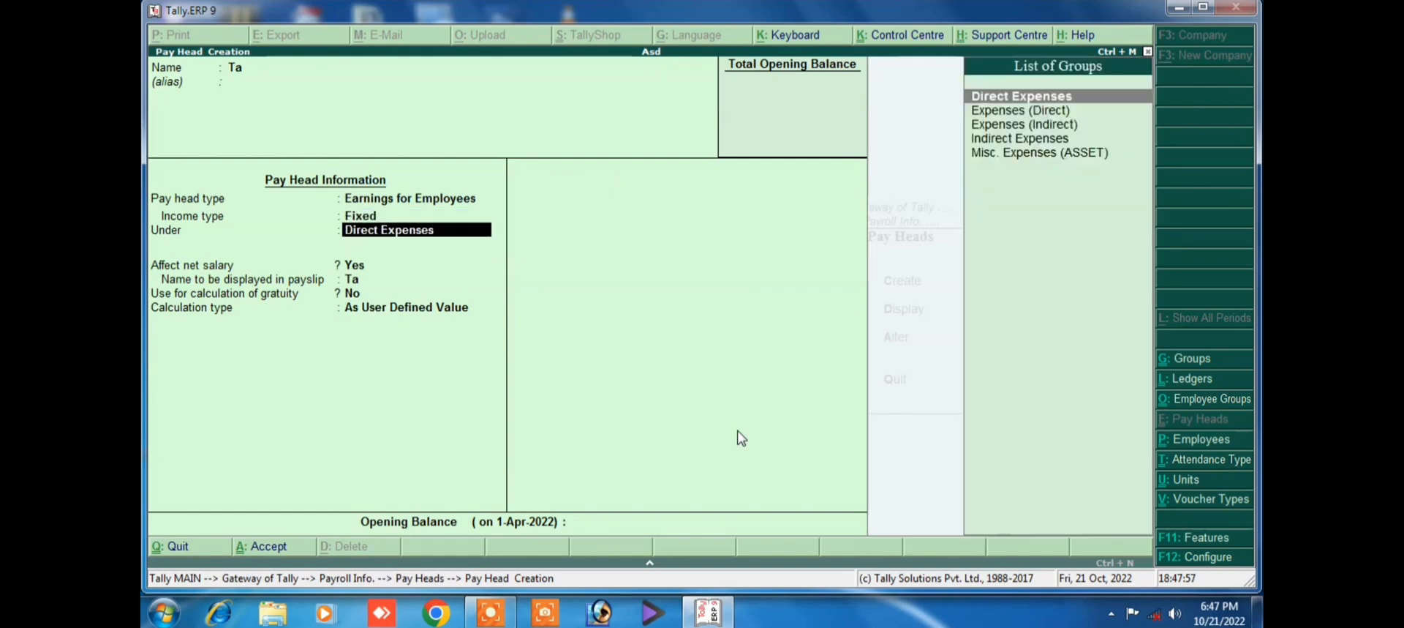
{"action": "key", "text": "Down"}
{"action": "key", "text": "Down"}
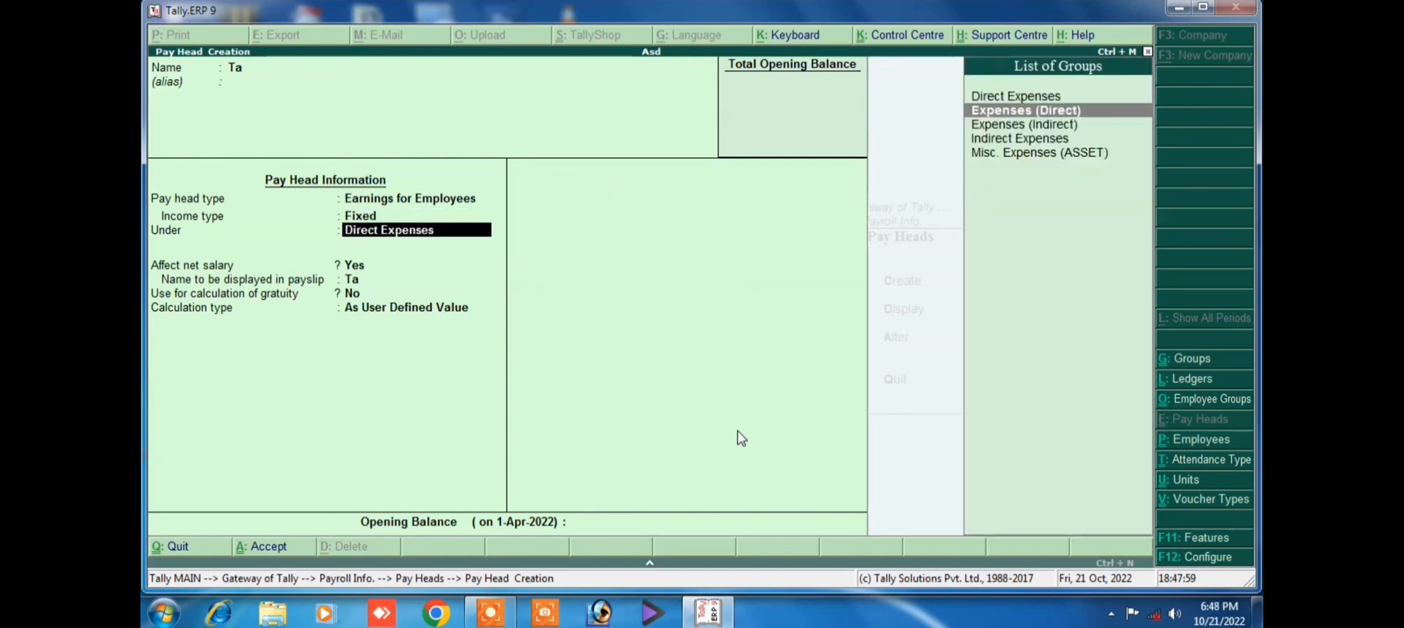
{"action": "key", "text": "Down"}
{"action": "key", "text": "Return"}
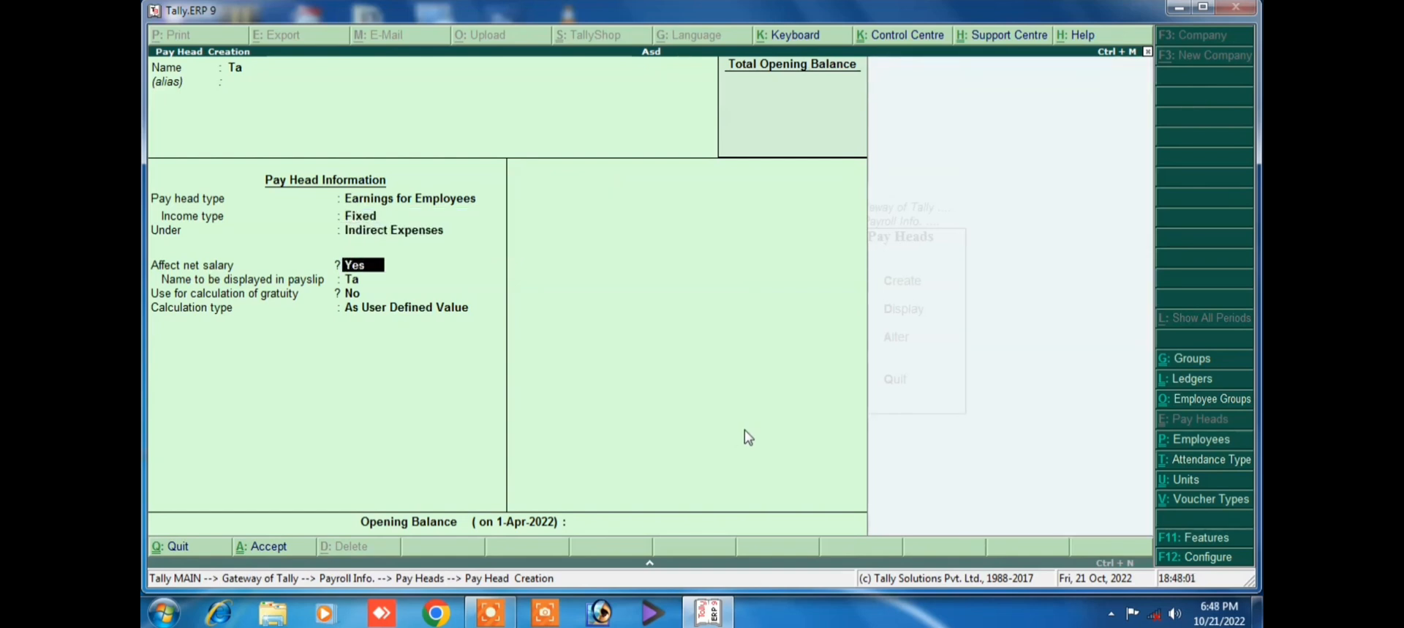
Have Ta affect net salary, exclude it from gratuity, and calculate it As Computed Value per Months without rounding
{"action": "key", "text": "Return"}
{"action": "key", "text": "Return"}
{"action": "key", "text": "Return"}
{"action": "key", "text": "Up"}
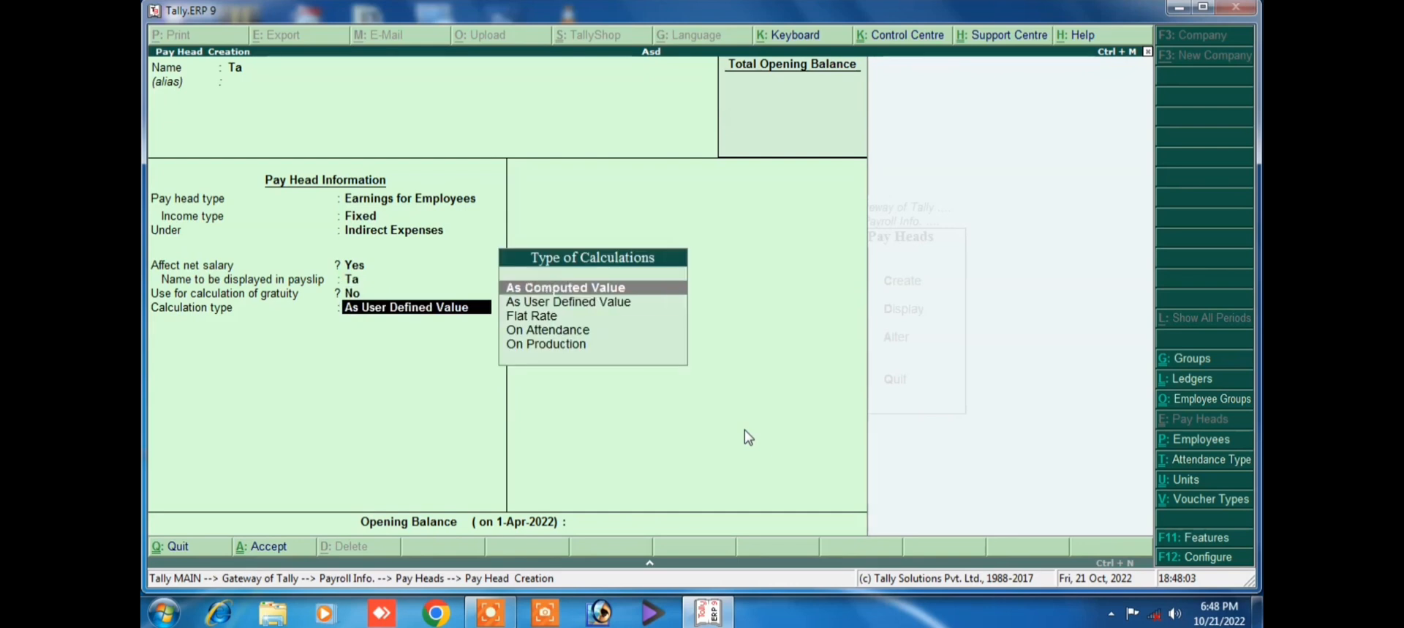
{"action": "key", "text": "Return"}
{"action": "key", "text": "Return"}
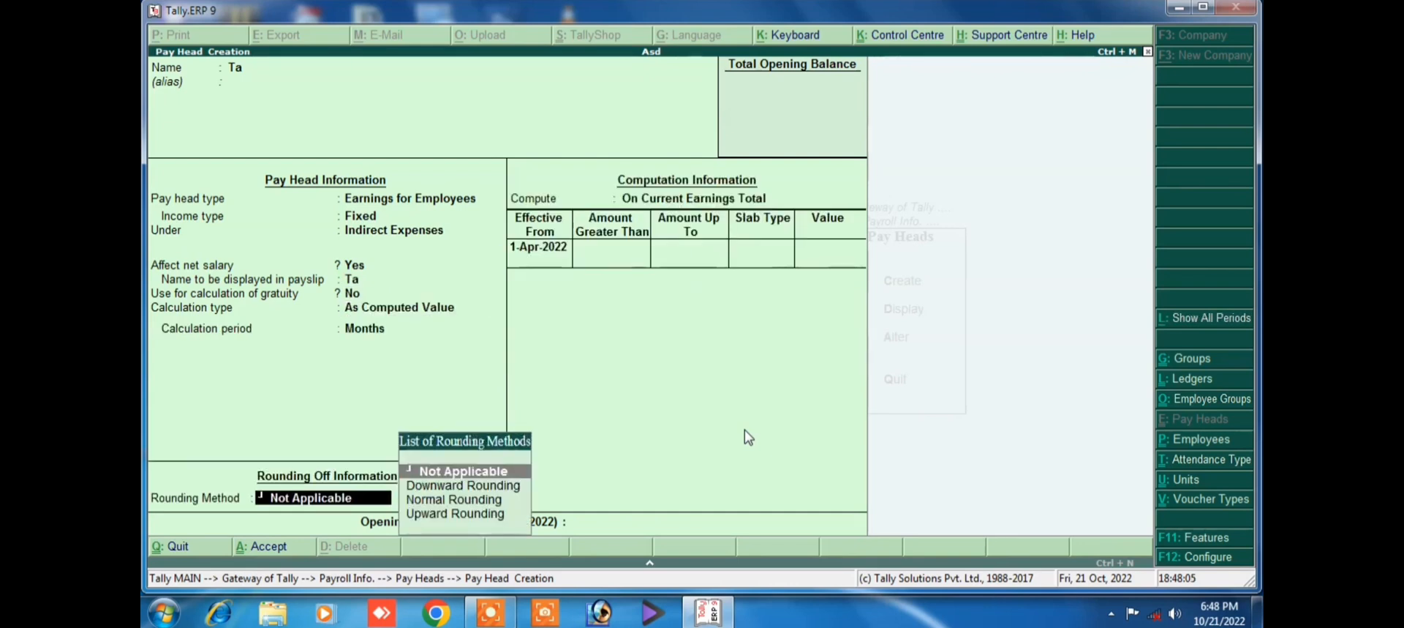
{"action": "key", "text": "Return"}
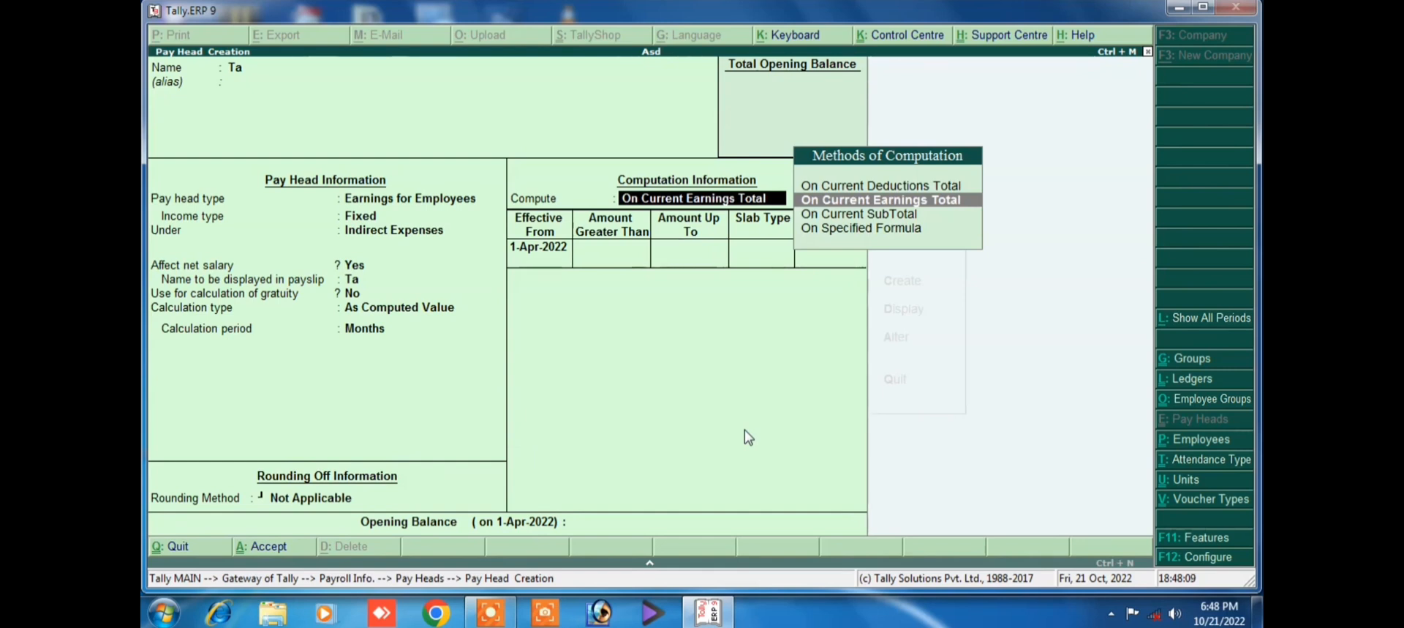
Compute Ta On Specified Formula, adding the pay heads Basic Salary and Da to the formula
{"action": "key", "text": "Down"}
{"action": "key", "text": "Down"}
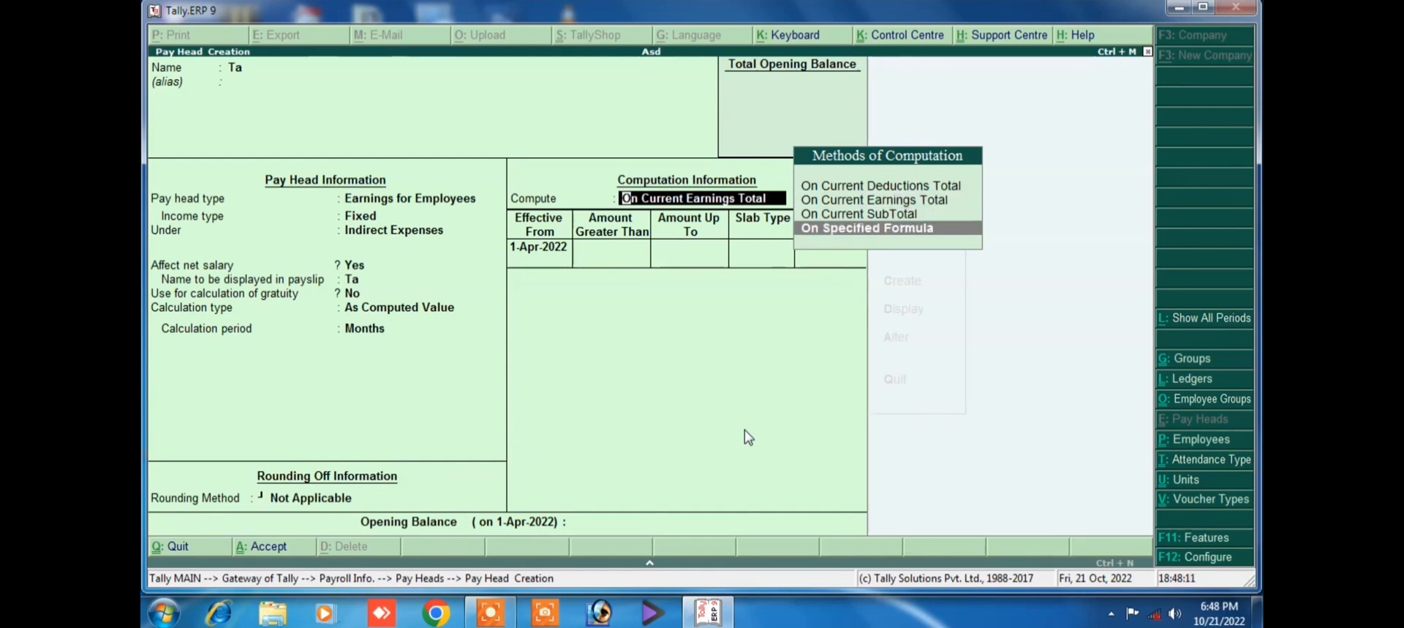
{"action": "key", "text": "Return"}
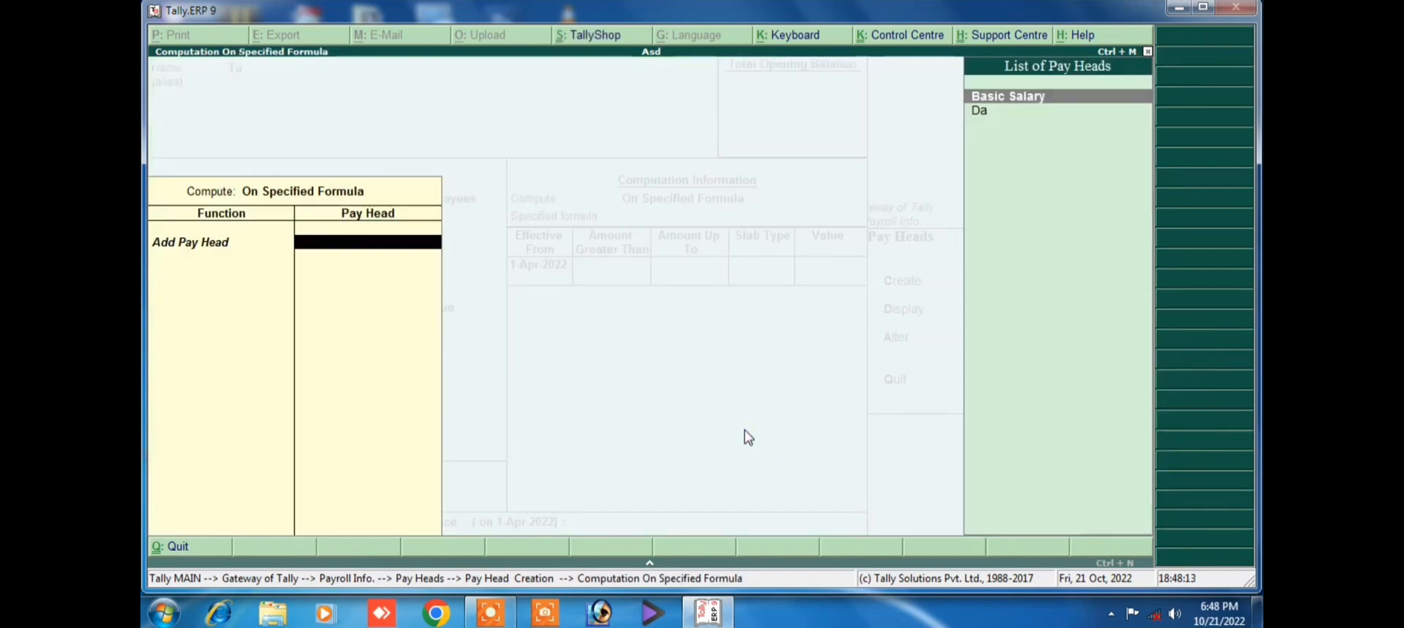
{"action": "key", "text": "Return"}
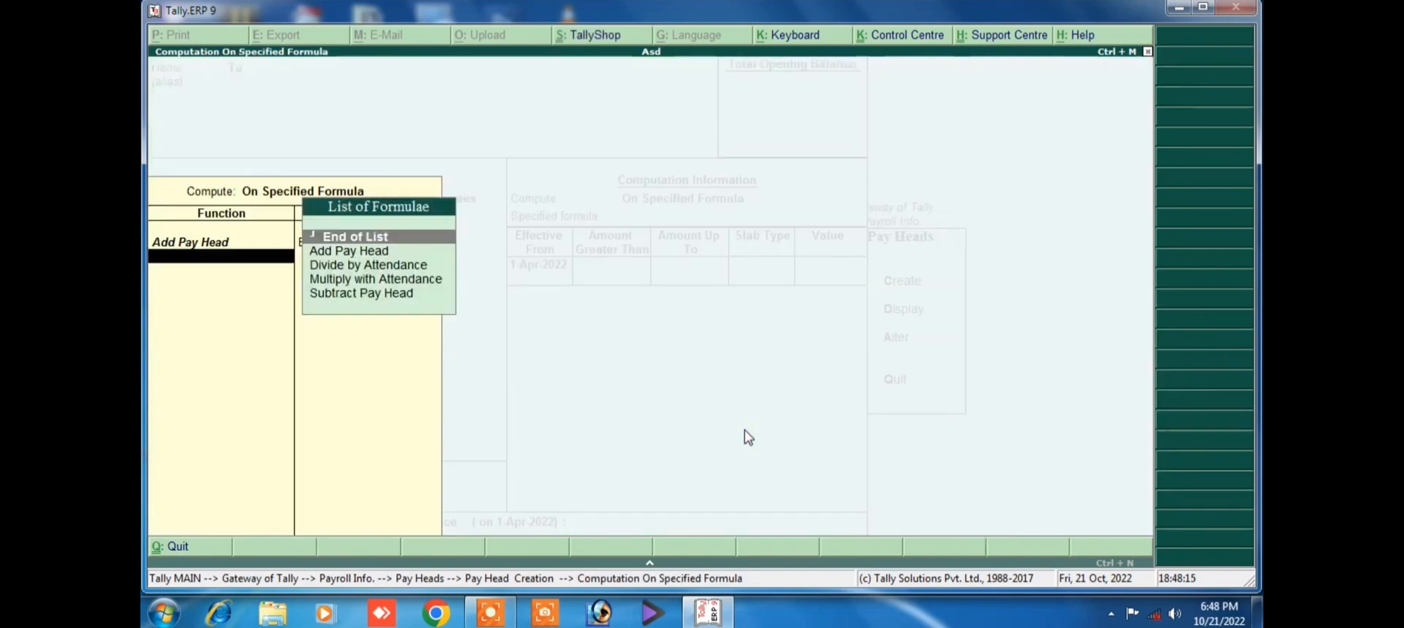
{"action": "key", "text": "Down"}
{"action": "key", "text": "Return"}
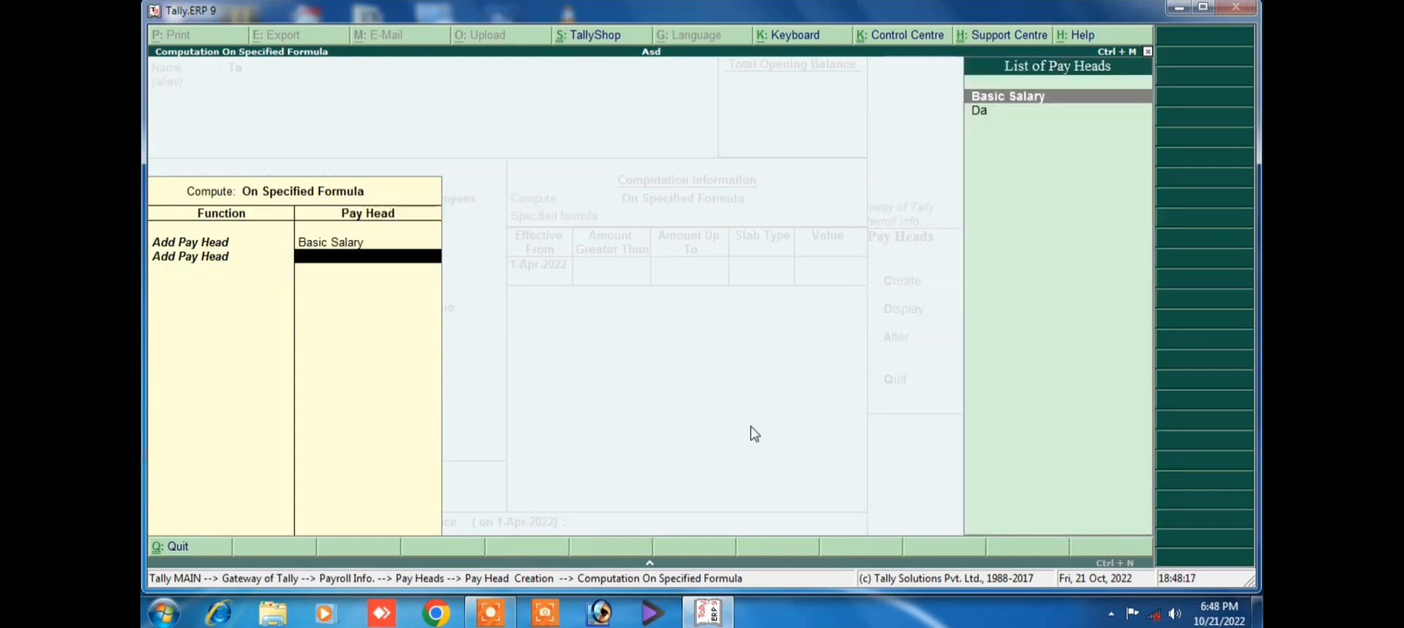
{"action": "key", "text": "Down"}
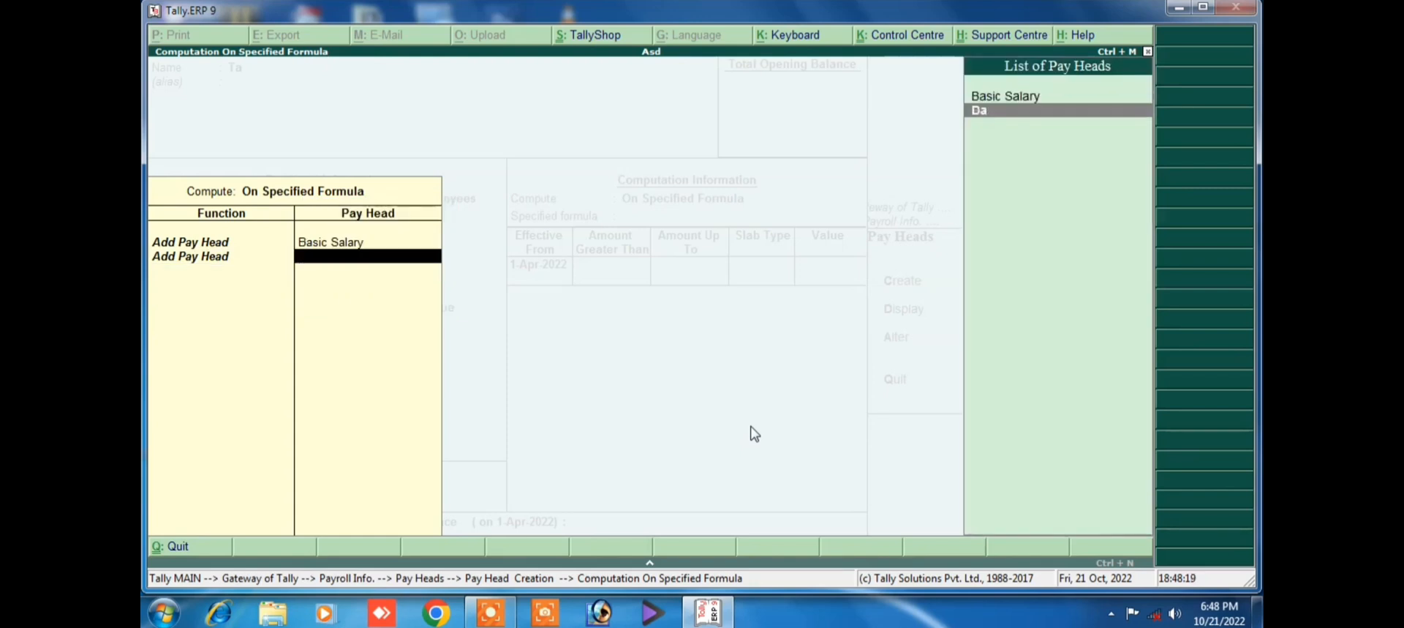
{"action": "key", "text": "Return"}
{"action": "key", "text": "Return"}
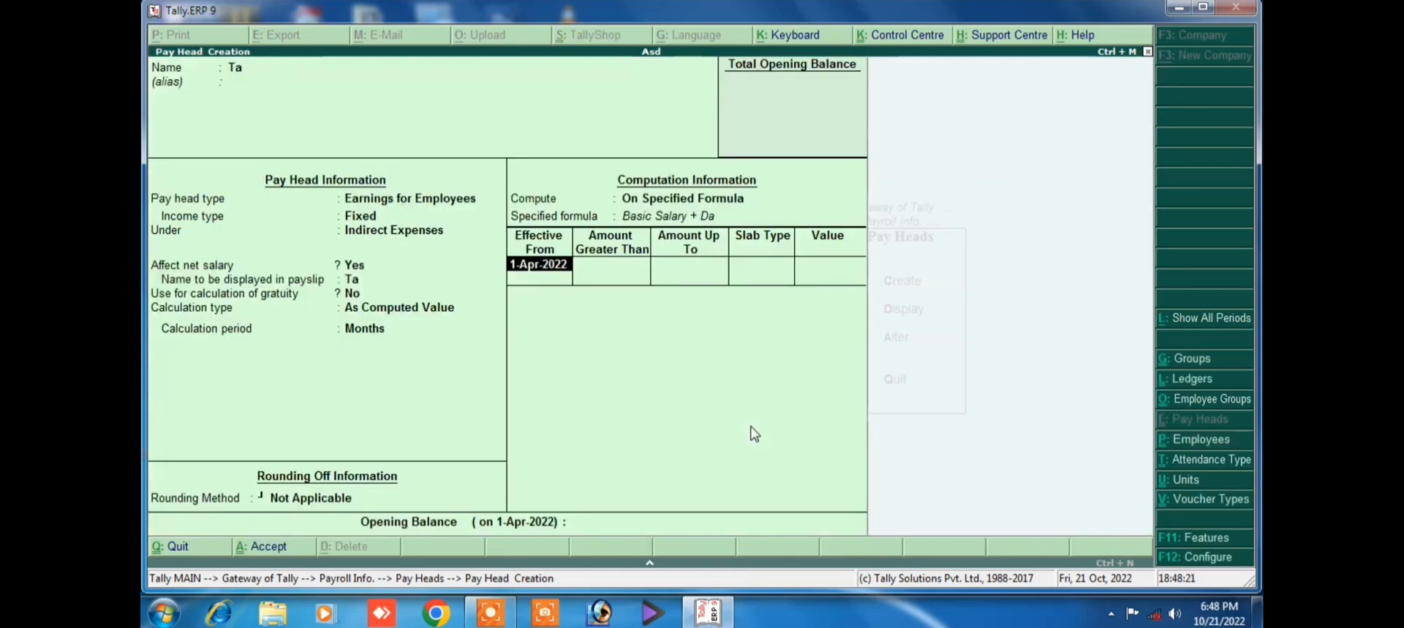
Add a Percentage slab of 6% effective from 1-Apr-2022 to Ta and save the pay head
{"action": "key", "text": "Return"}
{"action": "key", "text": "Return"}
{"action": "key", "text": "Return"}
{"action": "key", "text": "Return"}
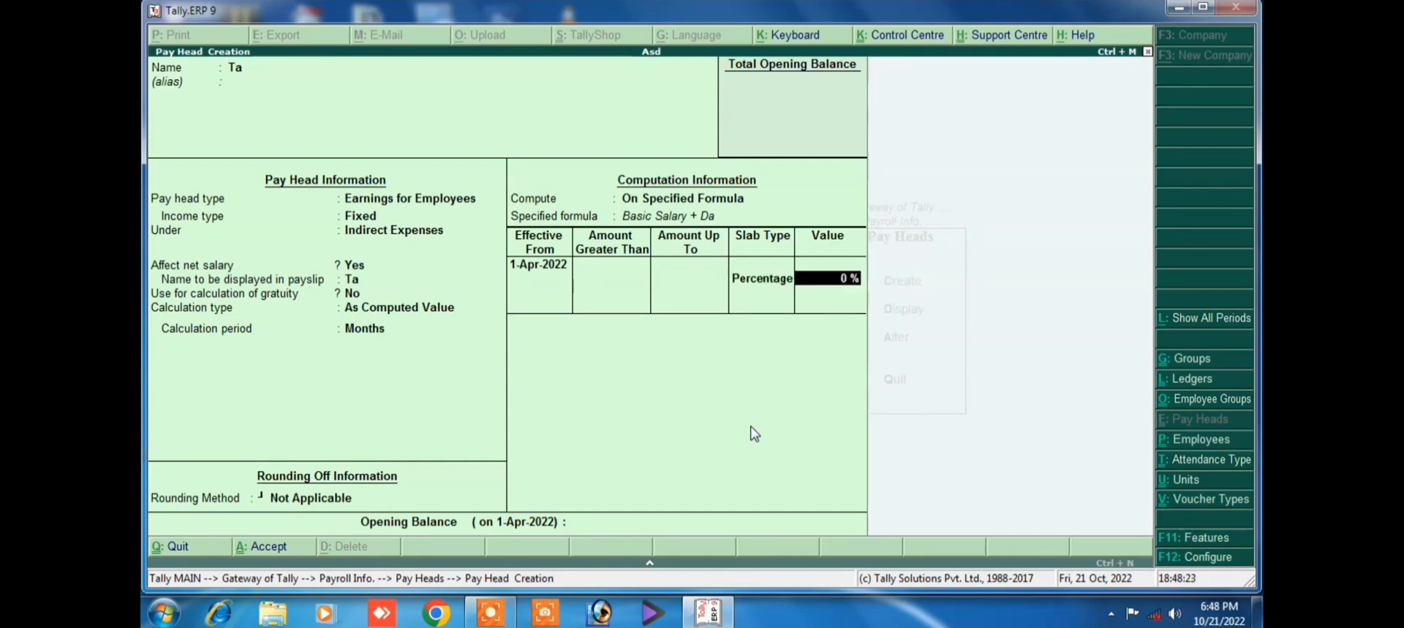
{"action": "type", "text": "6"}
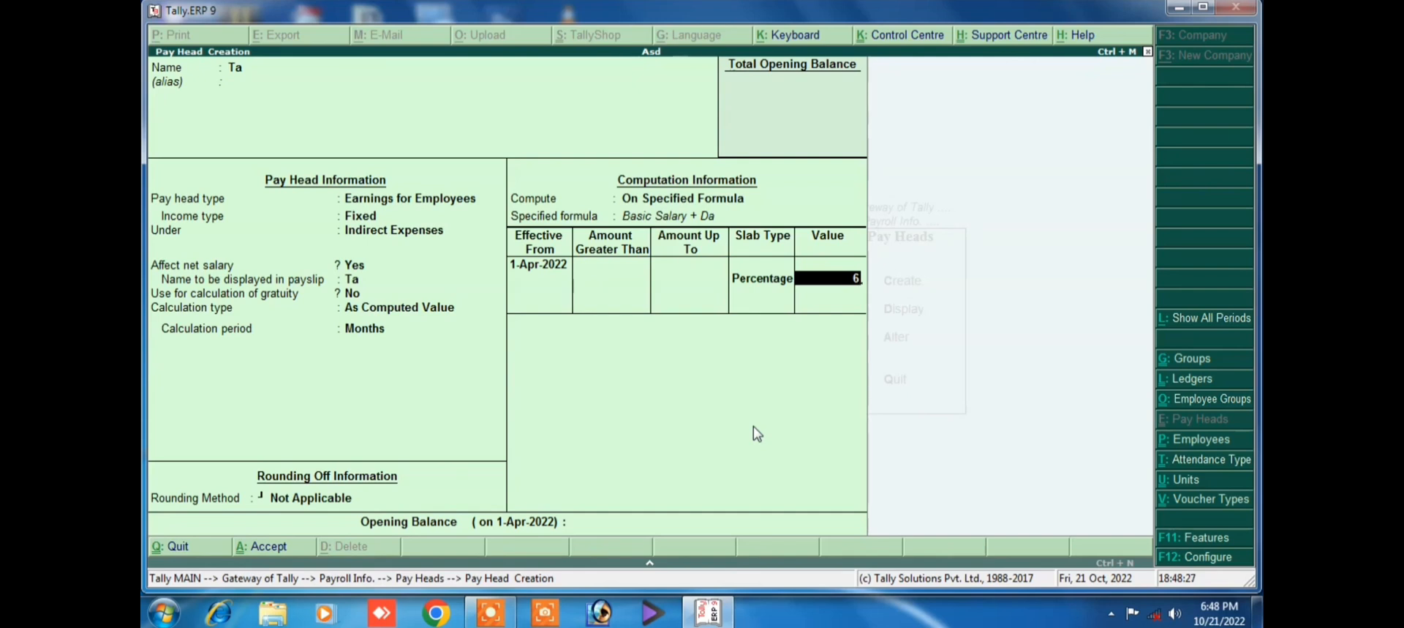
{"action": "key", "text": "Return"}
{"action": "key", "text": "Return"}
{"action": "key", "text": "Return"}
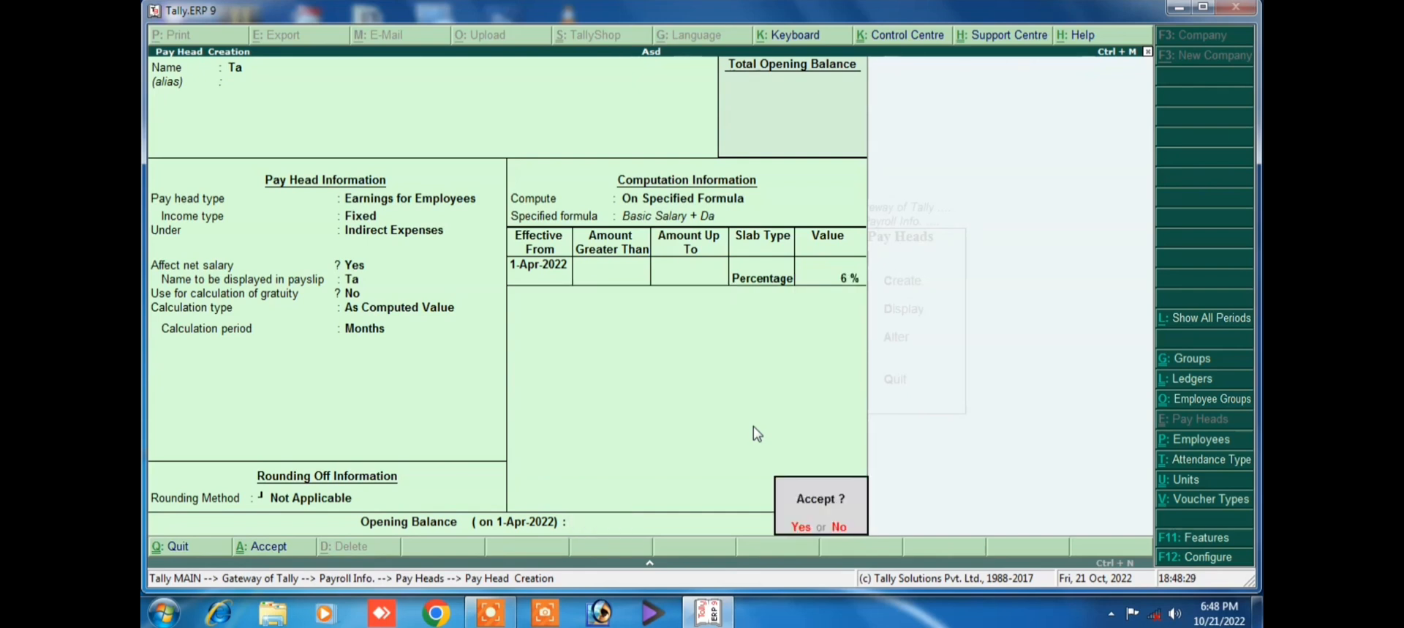
{"action": "key", "text": "Return"}
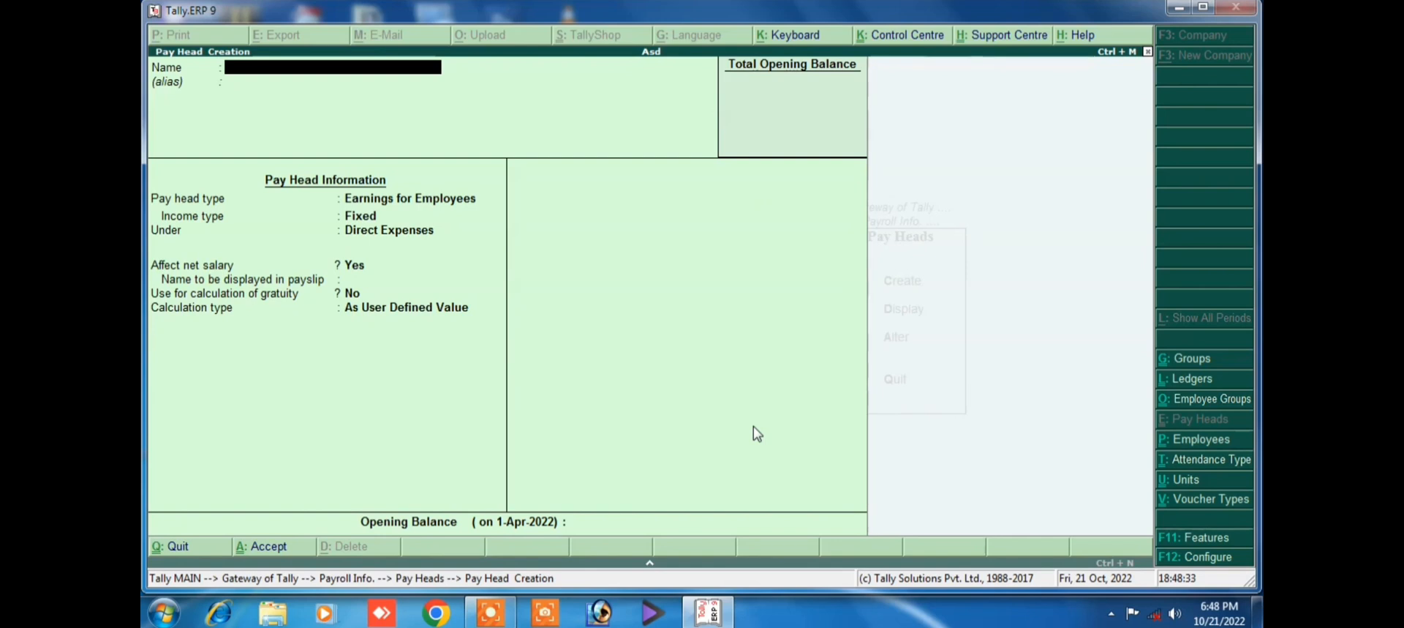
Start a pay head named Hra with type Earnings for Employees and income type Fixed, placed under Indirect Expenses
{"action": "type", "text": "Hra"}
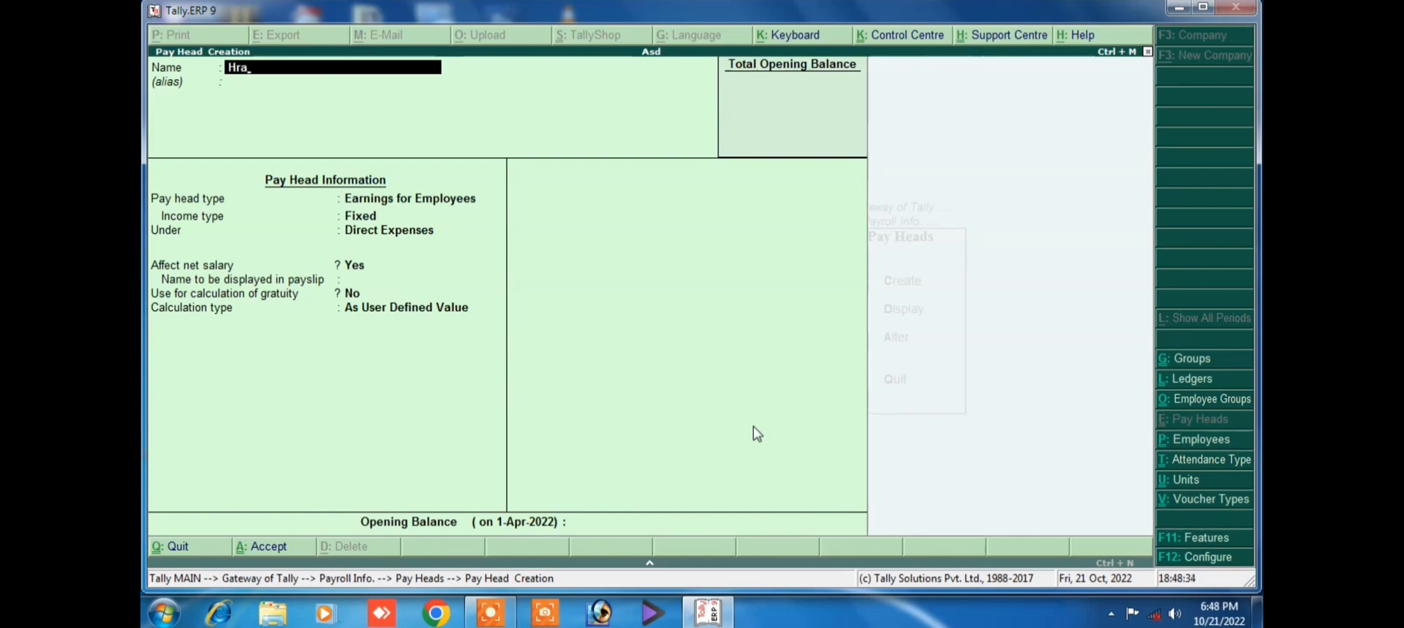
{"action": "key", "text": "Return"}
{"action": "key", "text": "Return"}
{"action": "key", "text": "Return"}
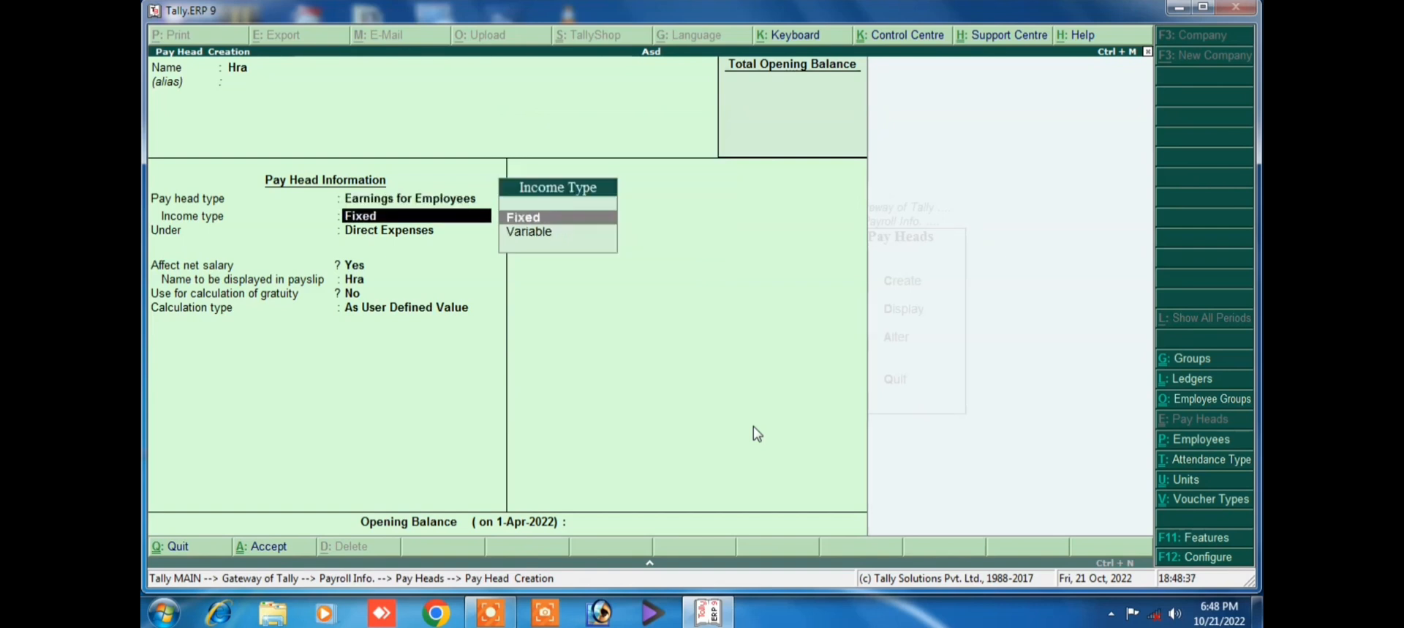
{"action": "key", "text": "Return"}
{"action": "key", "text": "Down"}
{"action": "key", "text": "Down"}
{"action": "key", "text": "Down"}
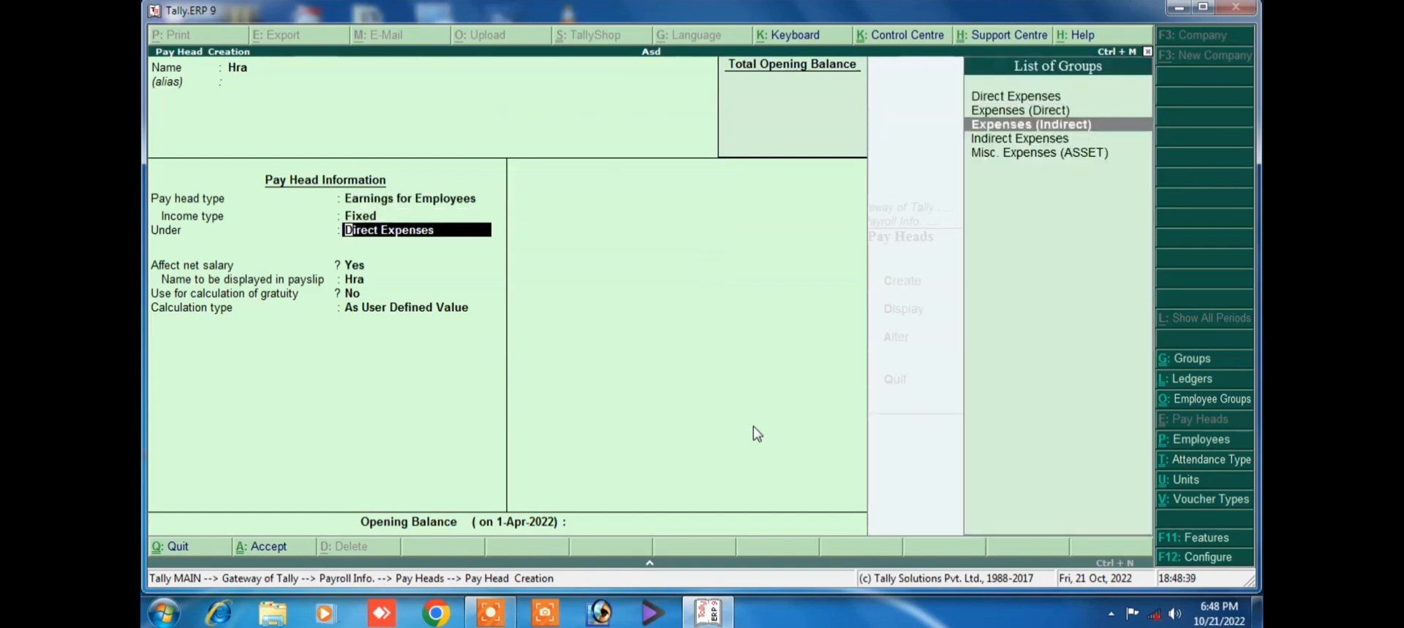
{"action": "key", "text": "Return"}
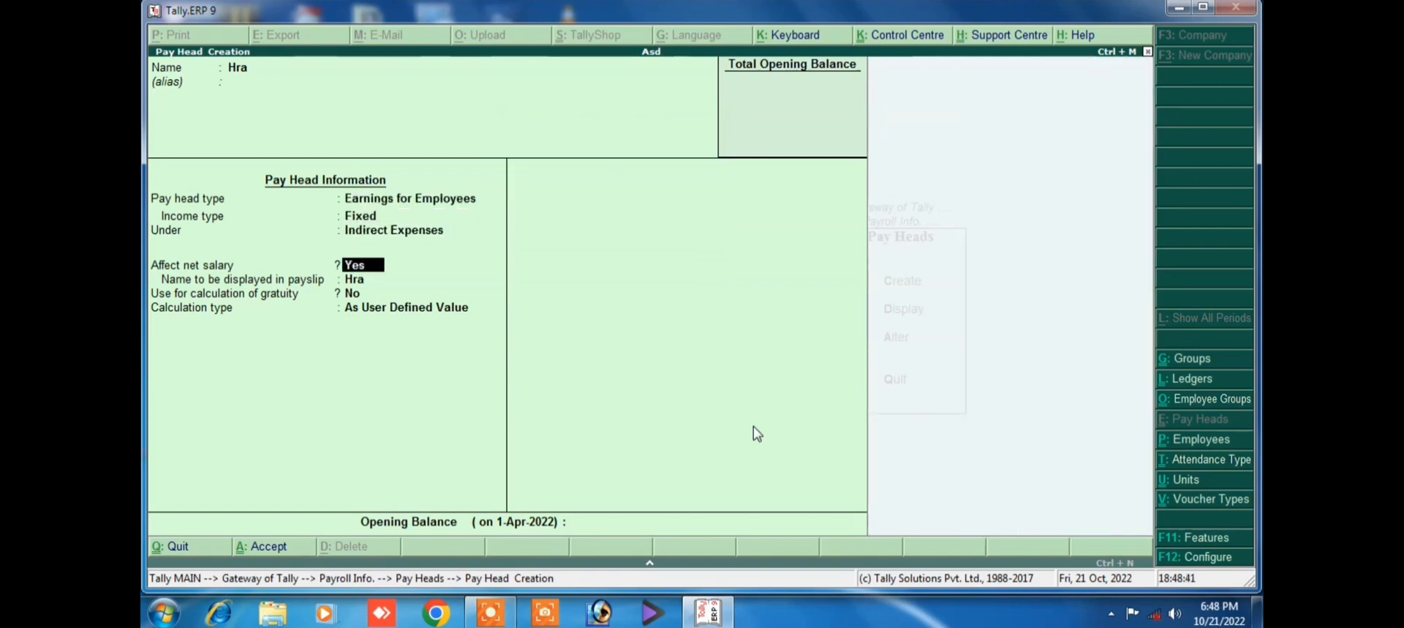
Have Hra affect net salary, exclude it from gratuity, and calculate it As Computed Value per Months without rounding
{"action": "key", "text": "Return"}
{"action": "key", "text": "Return"}
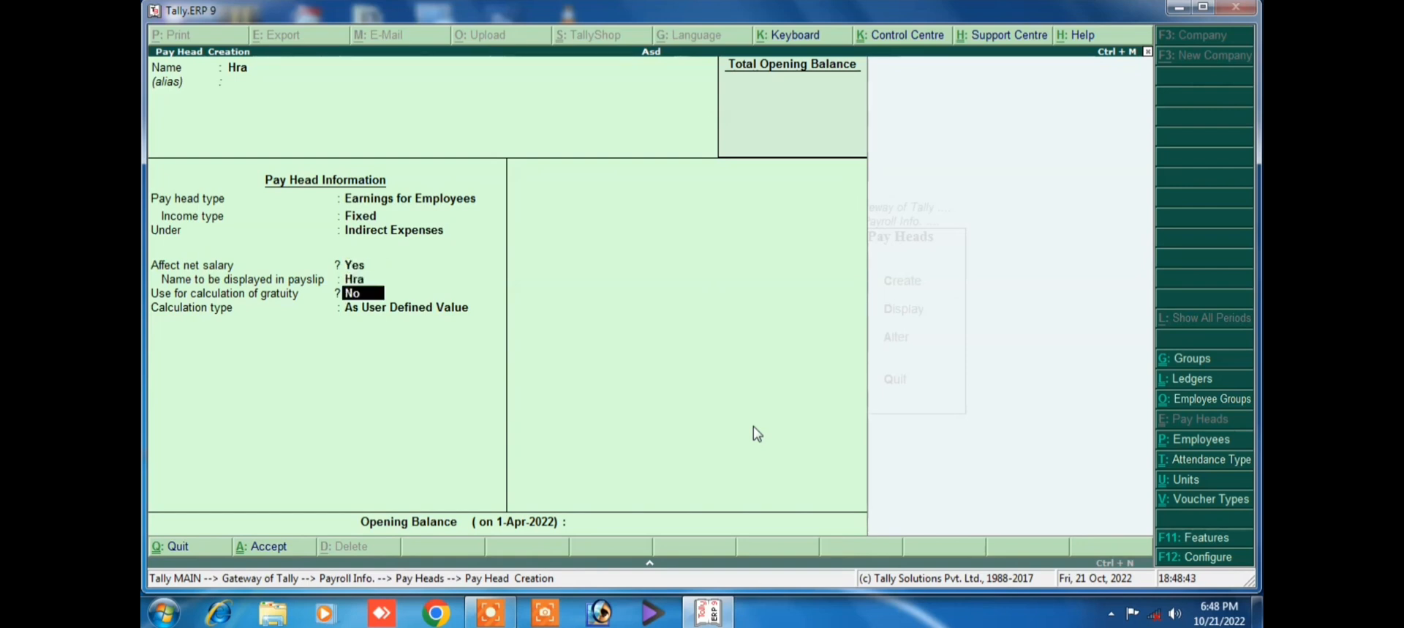
{"action": "key", "text": "Return"}
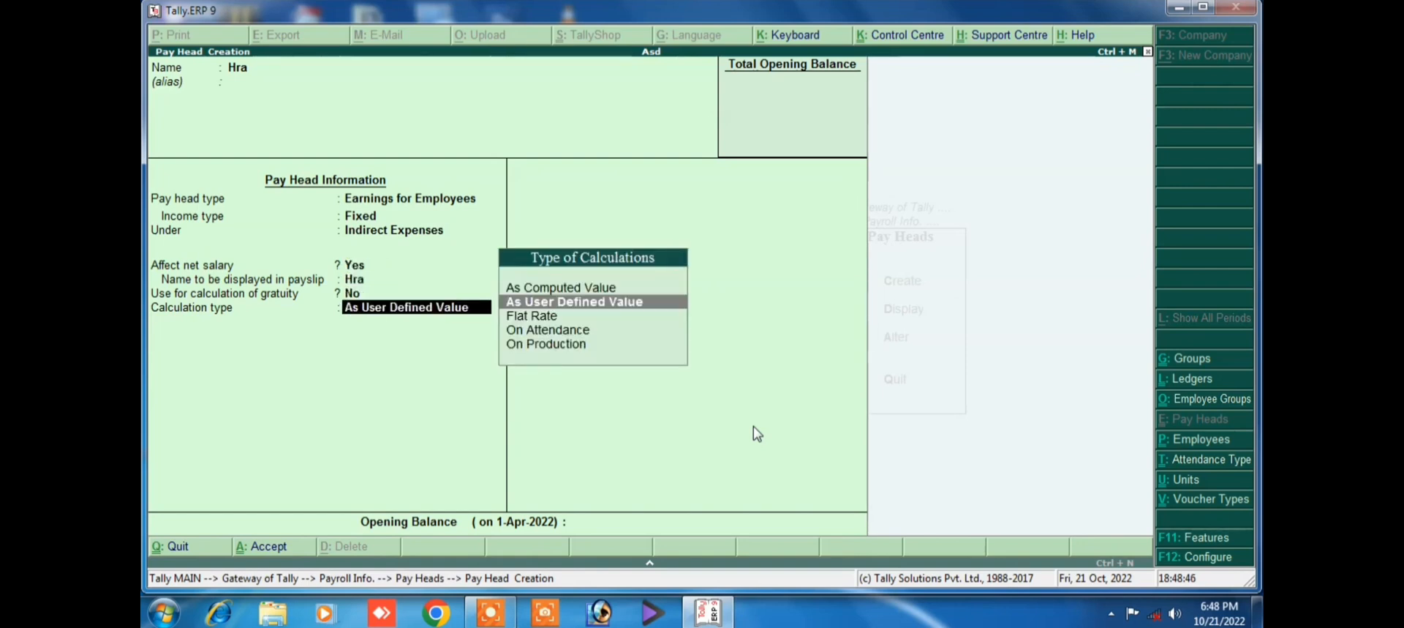
{"action": "key", "text": "Up"}
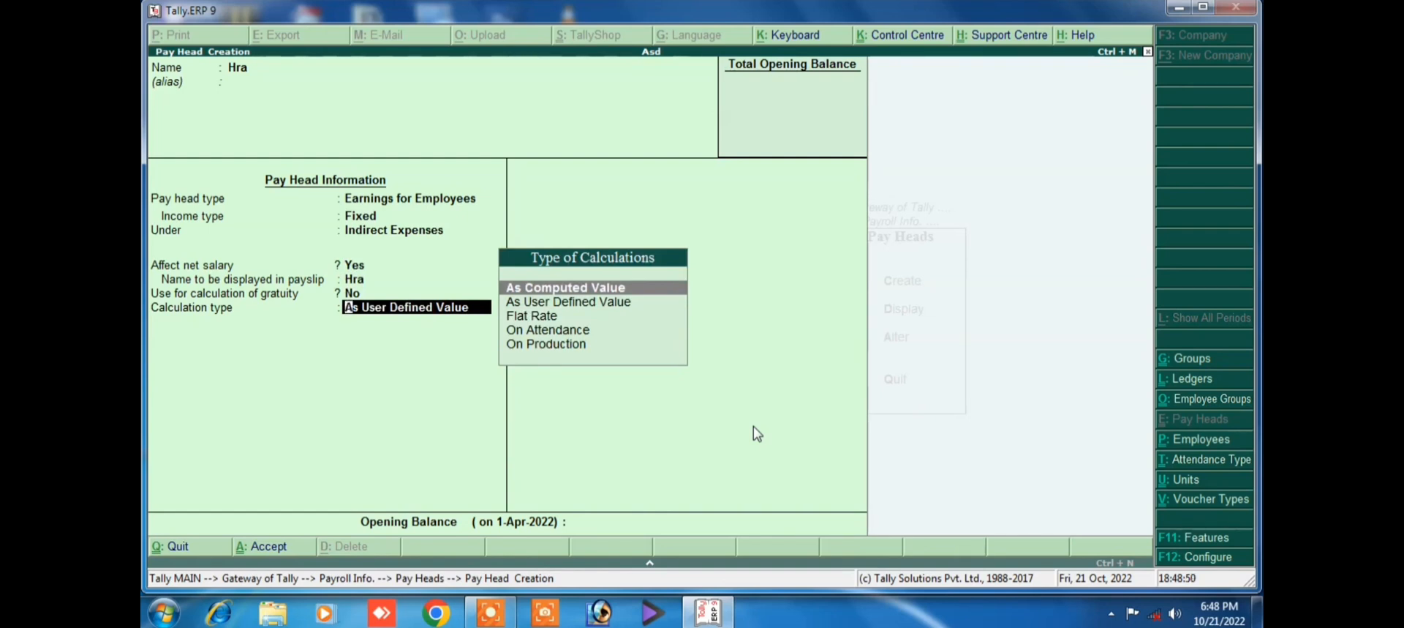
{"action": "key", "text": "Return"}
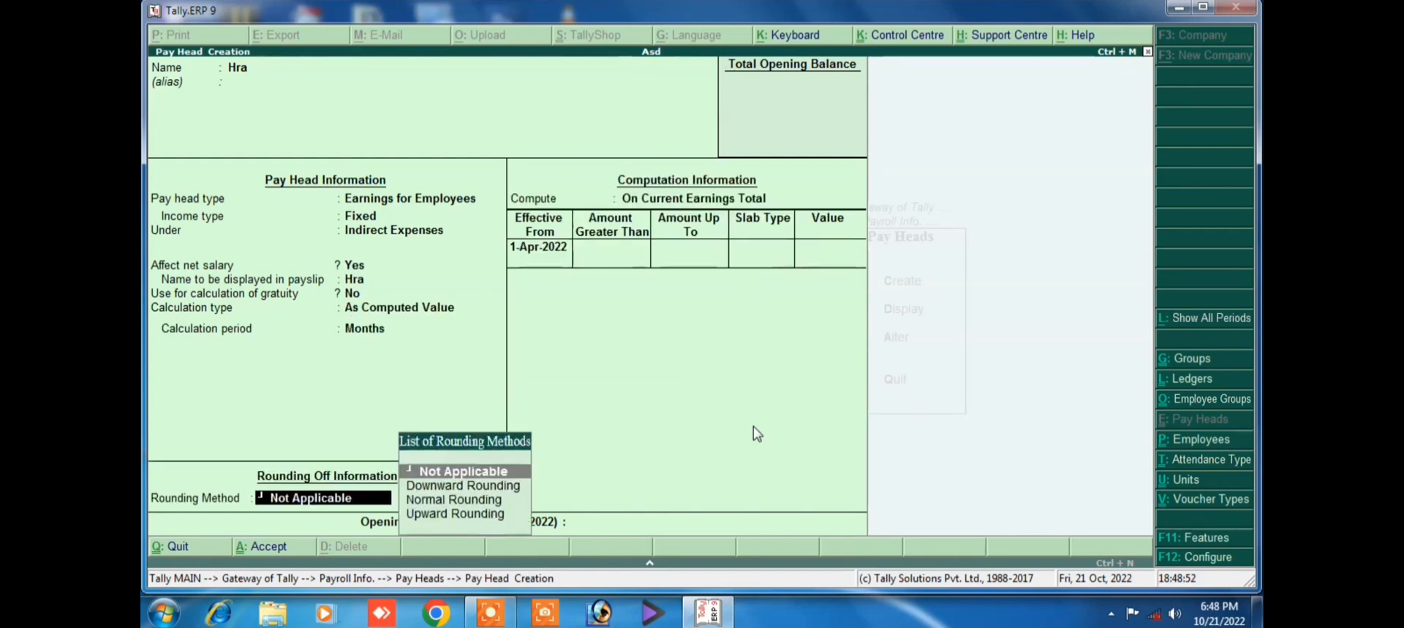
{"action": "key", "text": "Return"}
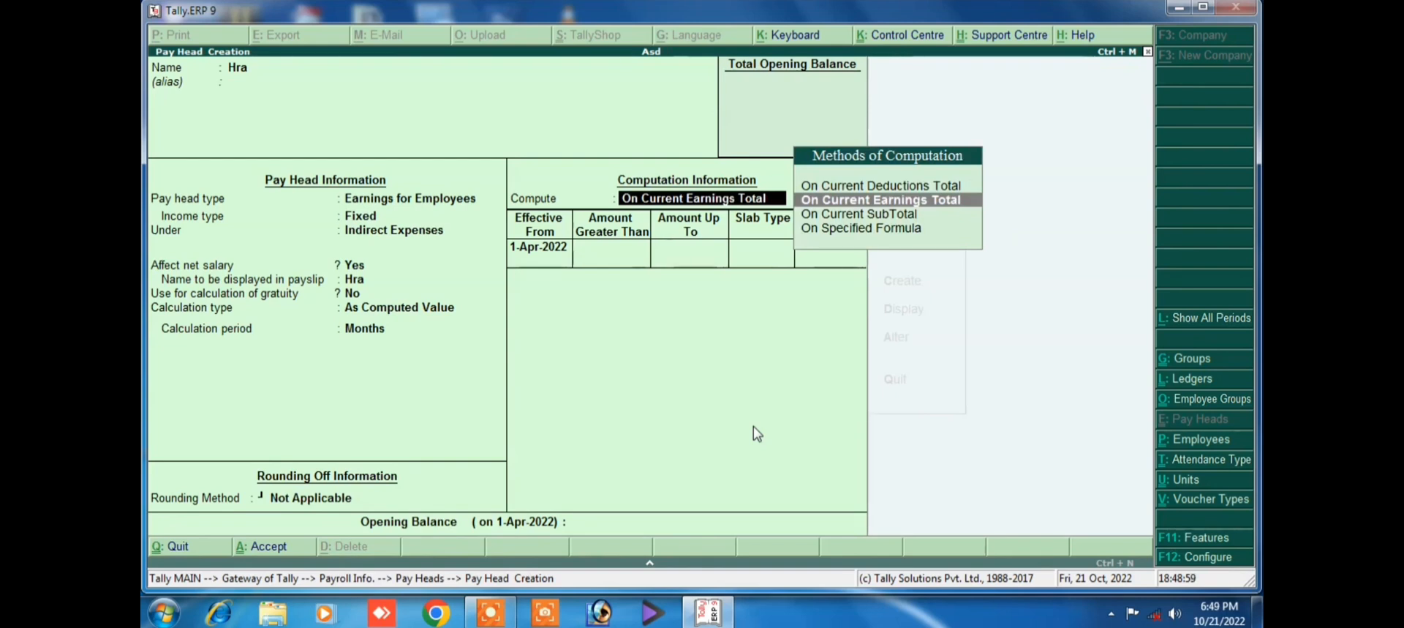
Compute Hra On Specified Formula, adding the pay heads Basic Salary, Da and Ta to the formula
{"action": "key", "text": "Down"}
{"action": "key", "text": "Down"}
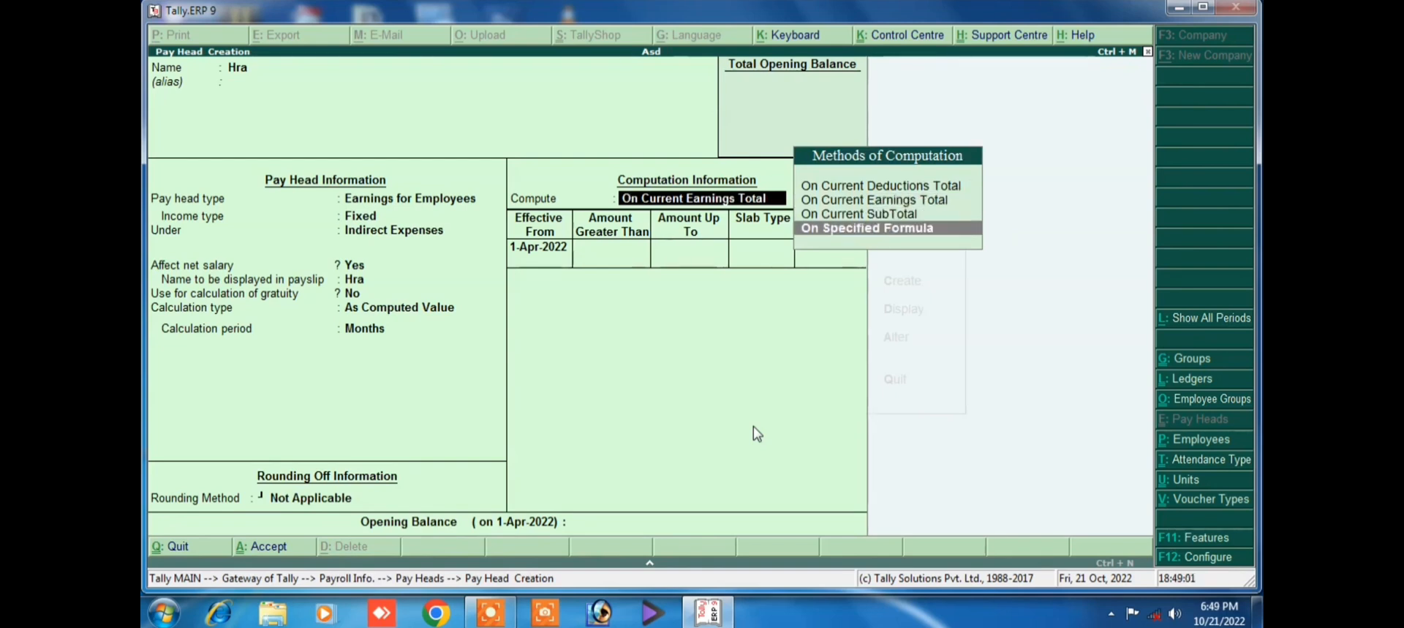
{"action": "key", "text": "Return"}
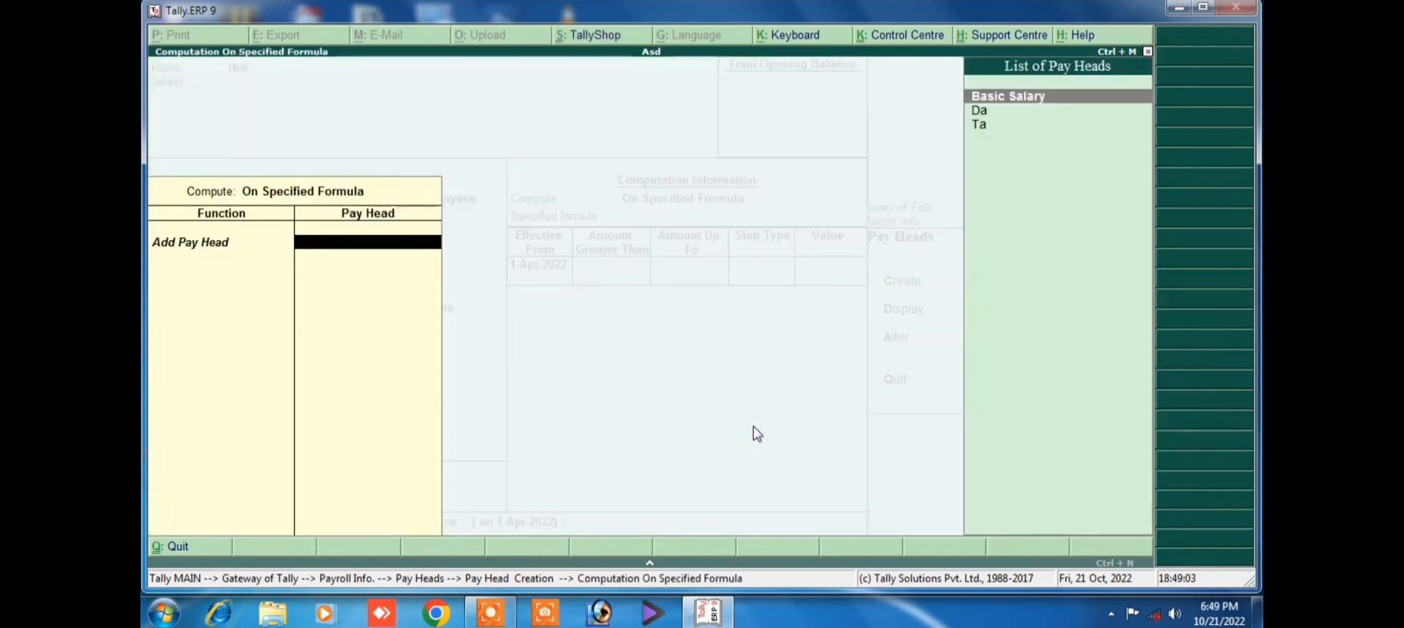
{"action": "key", "text": "Return"}
{"action": "key", "text": "Down"}
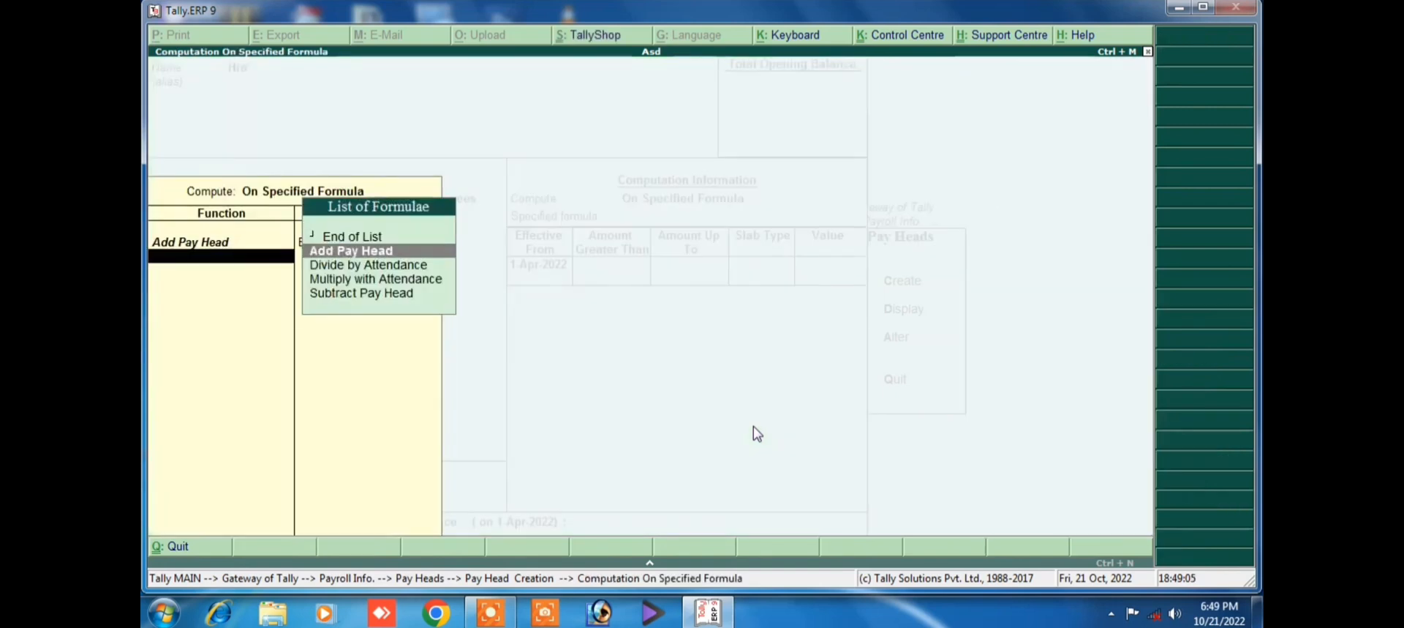
{"action": "key", "text": "Return"}
{"action": "key", "text": "Down"}
{"action": "key", "text": "Return"}
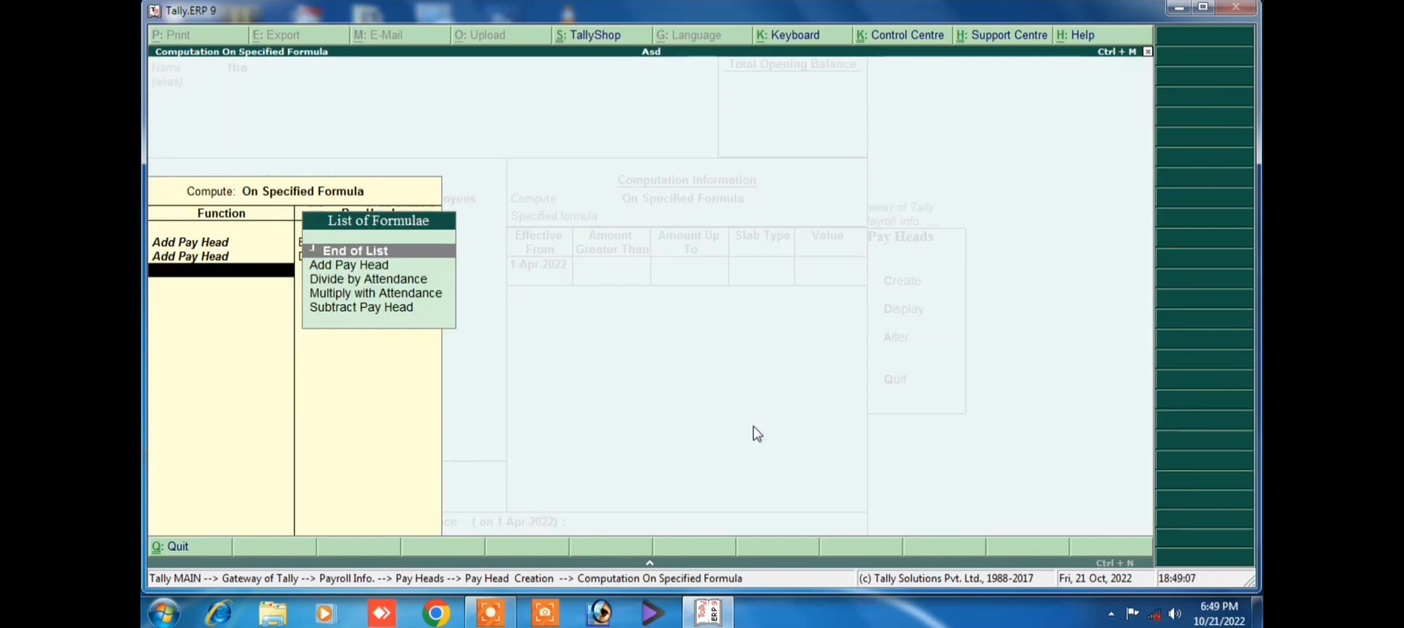
{"action": "key", "text": "Down"}
{"action": "key", "text": "Return"}
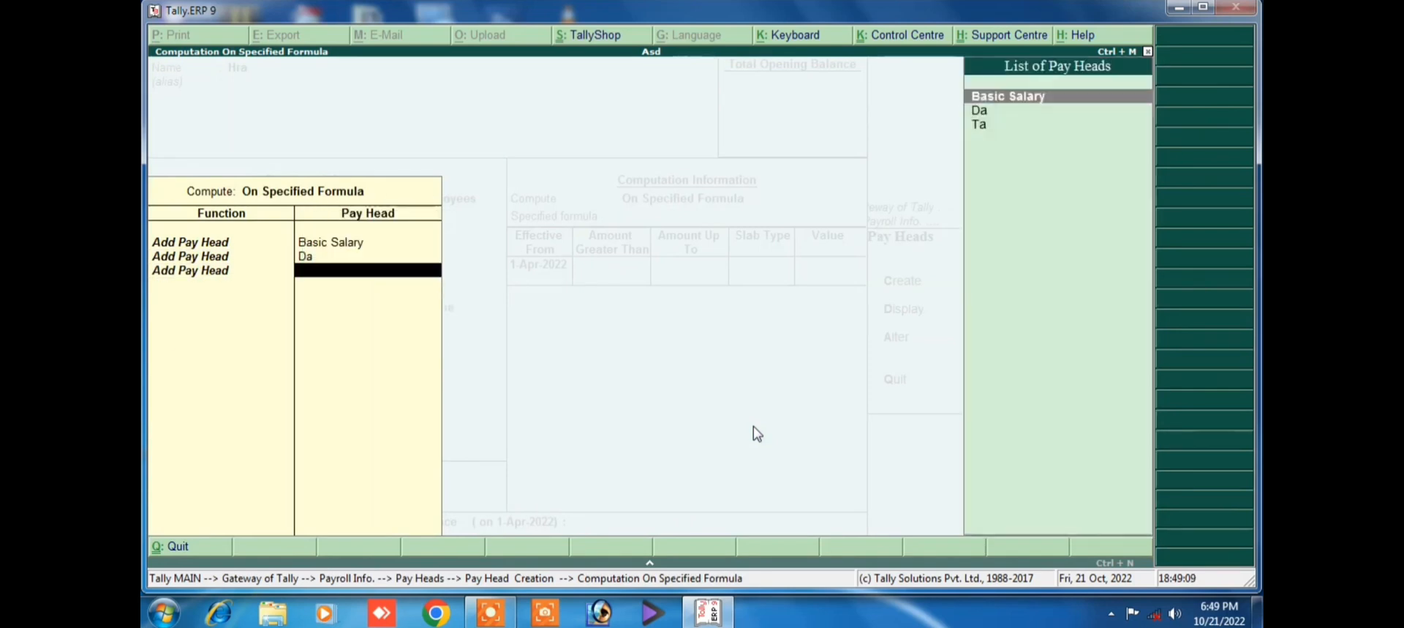
{"action": "key", "text": "Down"}
{"action": "key", "text": "Down"}
{"action": "key", "text": "Return"}
{"action": "key", "text": "Return"}
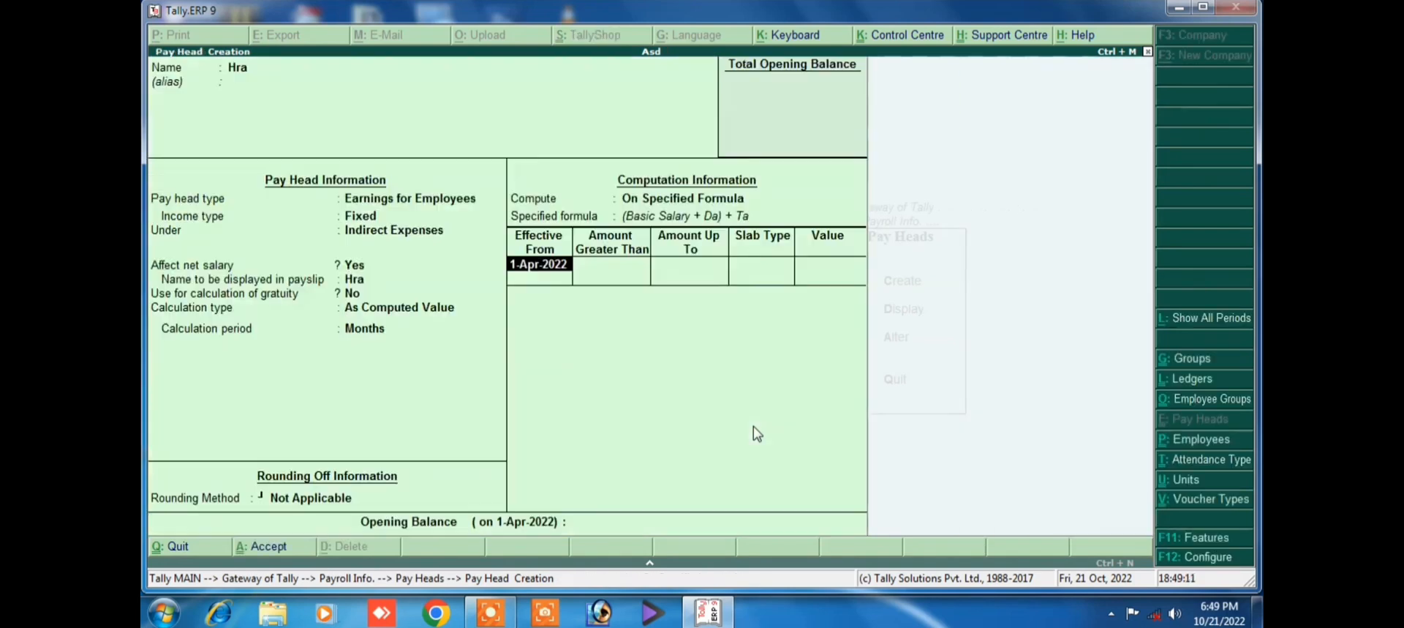
Add a Percentage slab of 4% effective from 1-Apr-2022 to Hra and save the pay head
{"action": "key", "text": "Return"}
{"action": "key", "text": "Return"}
{"action": "key", "text": "Return"}
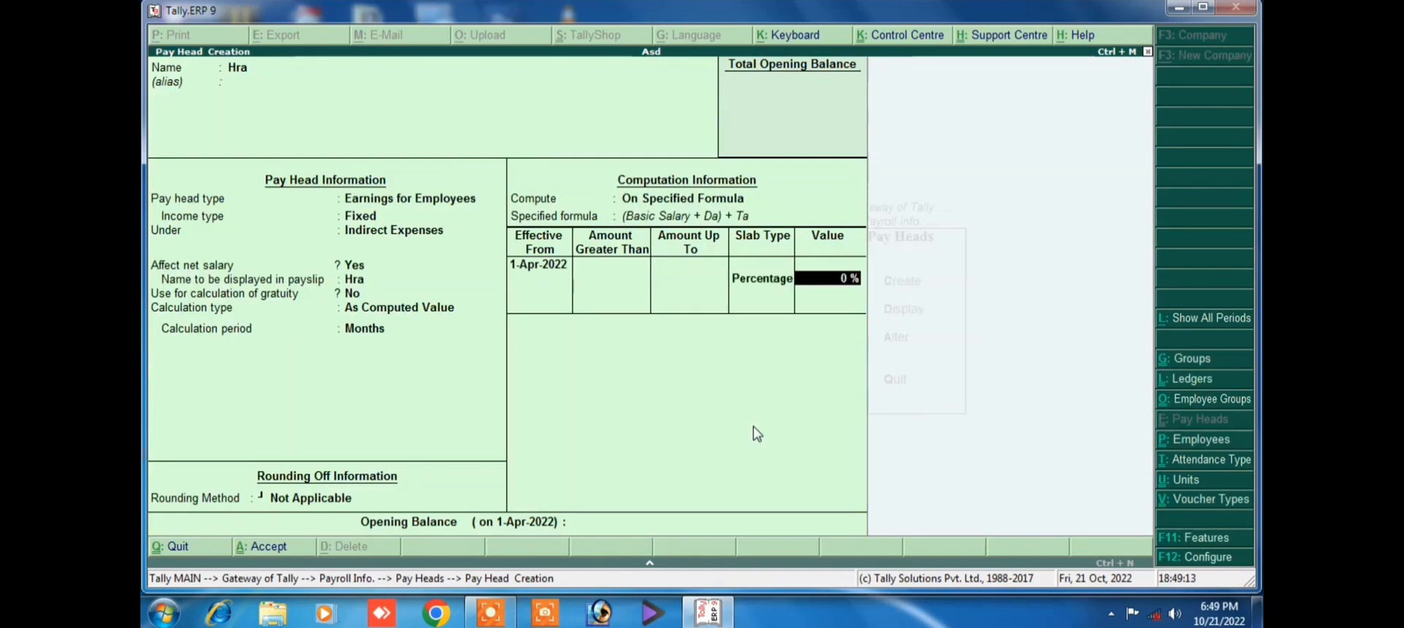
{"action": "type", "text": "4"}
{"action": "key", "text": "Return"}
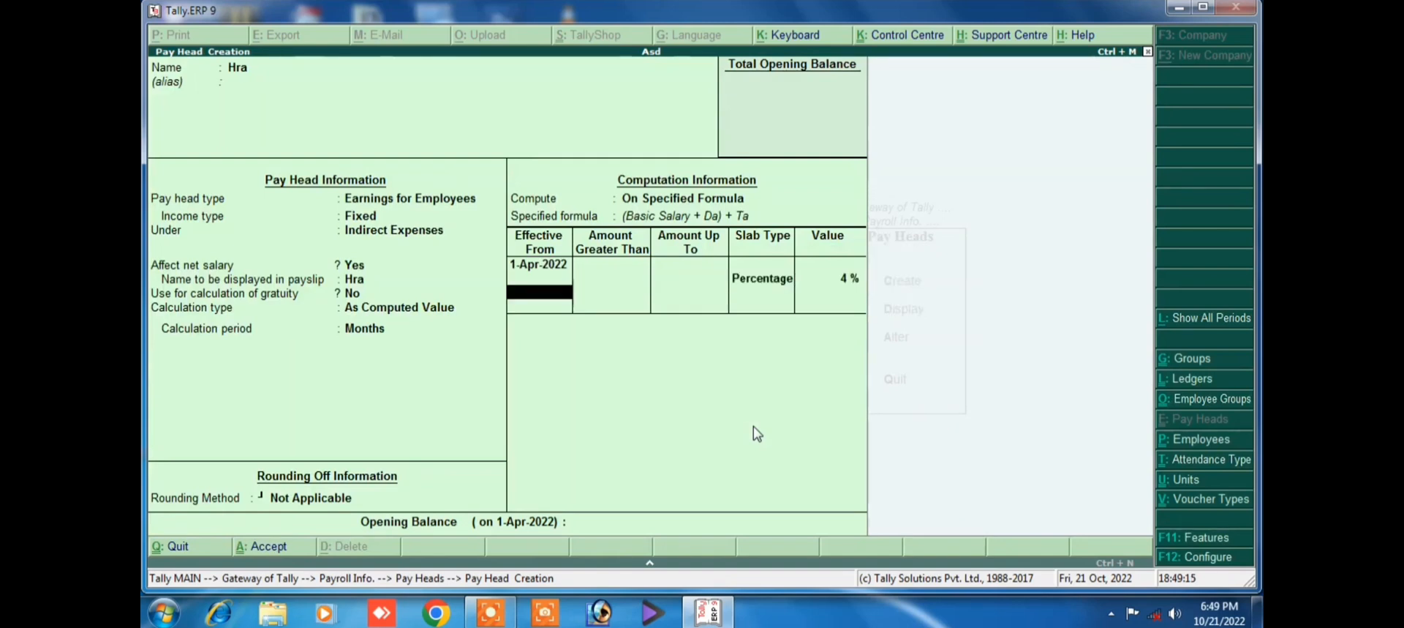
{"action": "key", "text": "Return"}
{"action": "key", "text": "Return"}
{"action": "key", "text": "Return"}
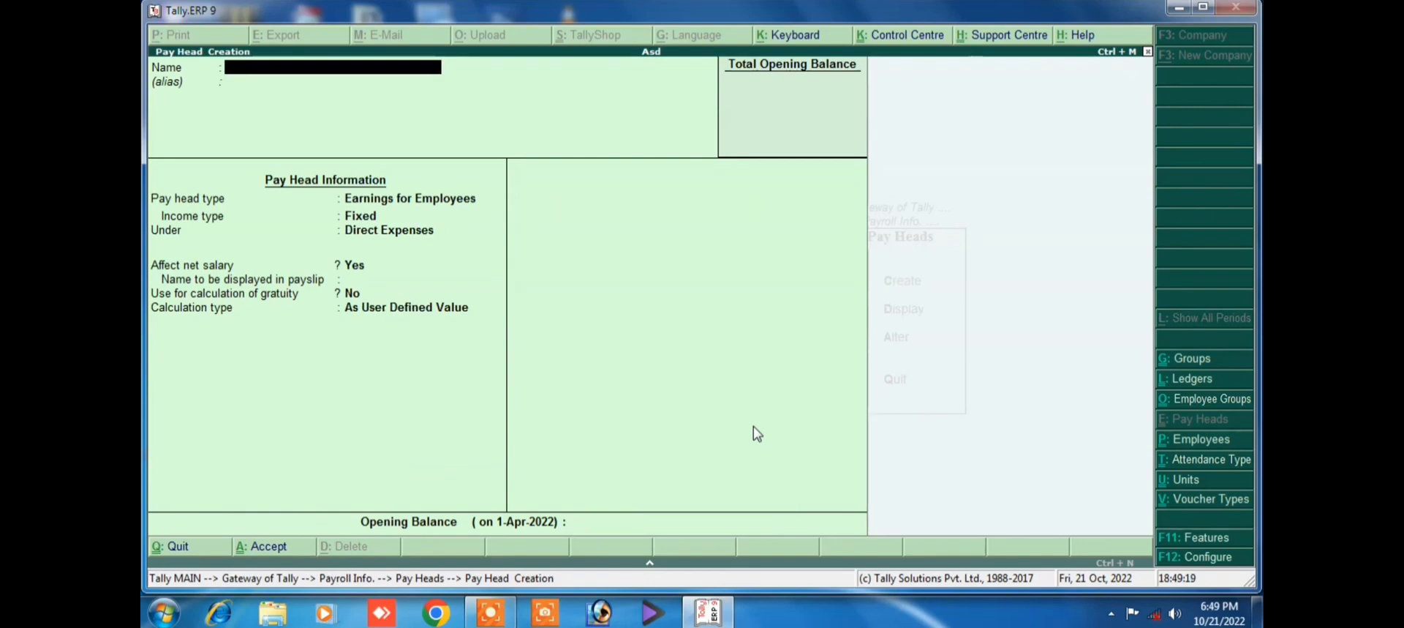
Start a pay head named Bonus with type Earnings for Employees and income type Fixed, placed under Indirect Expenses
{"action": "type", "text": "Bonu"}
{"action": "key", "text": "Return"}
{"action": "key", "text": "Return"}
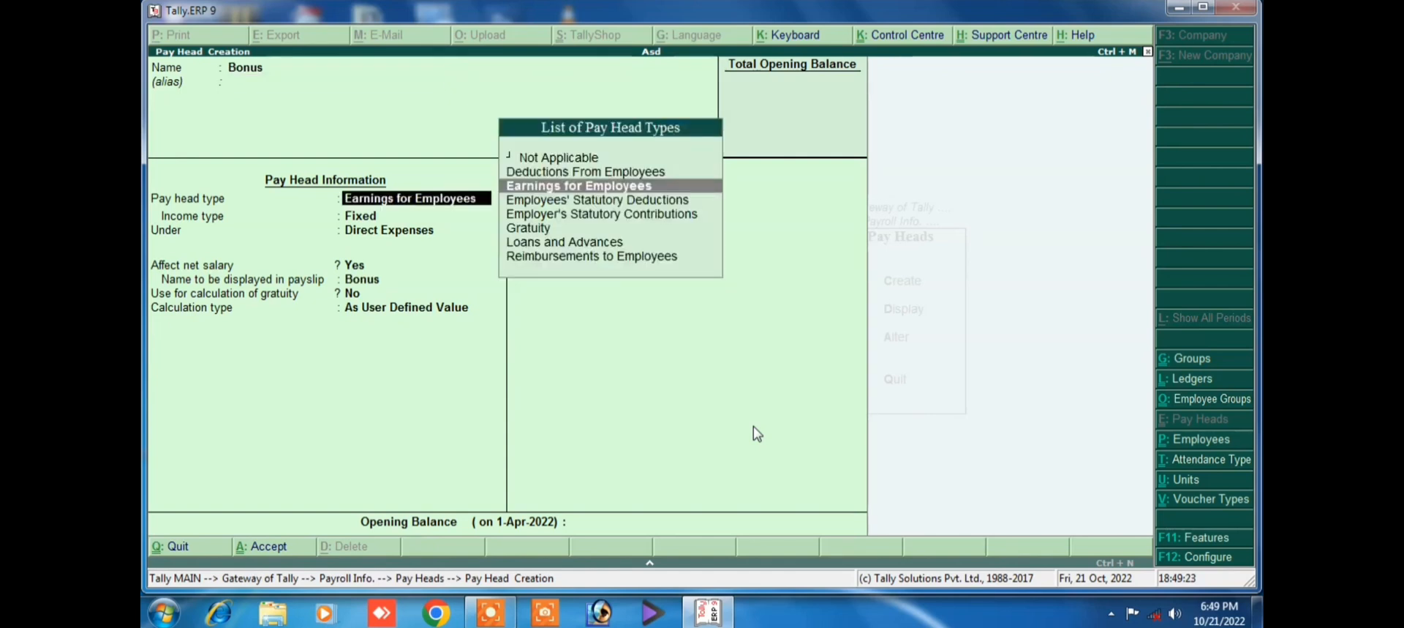
{"action": "key", "text": "Return"}
{"action": "key", "text": "Return"}
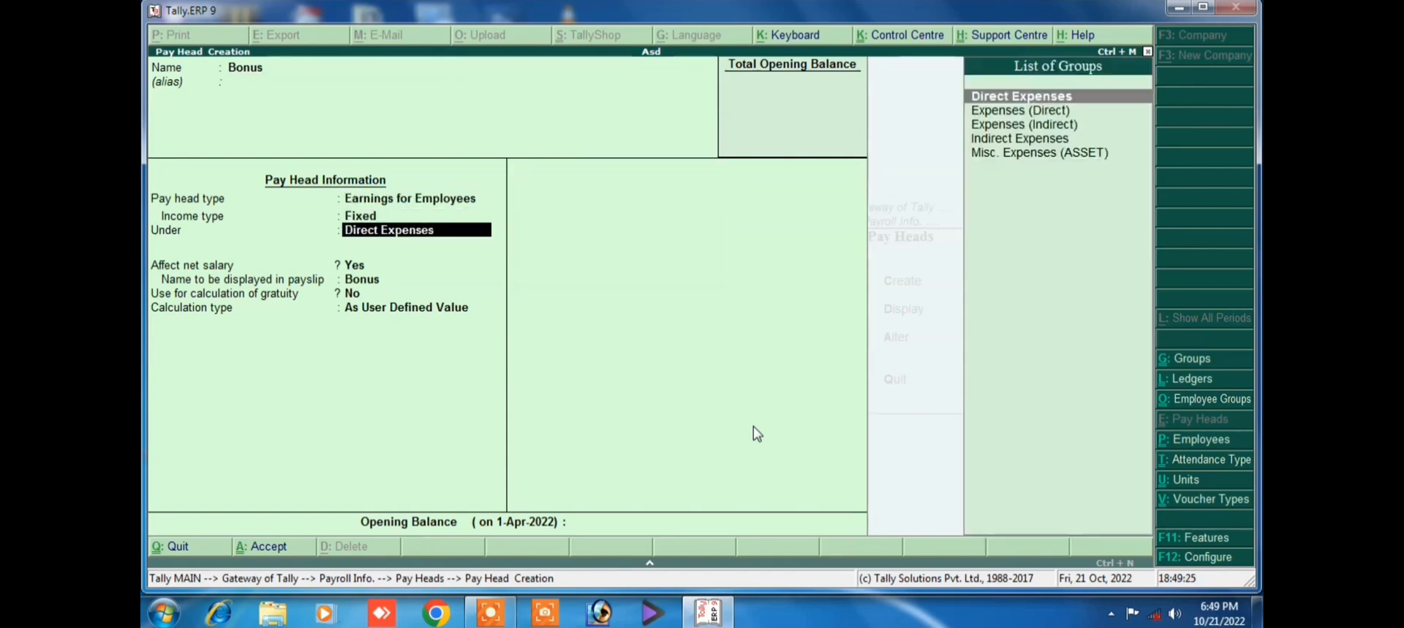
{"action": "key", "text": "Down"}
{"action": "key", "text": "Down"}
{"action": "key", "text": "Down"}
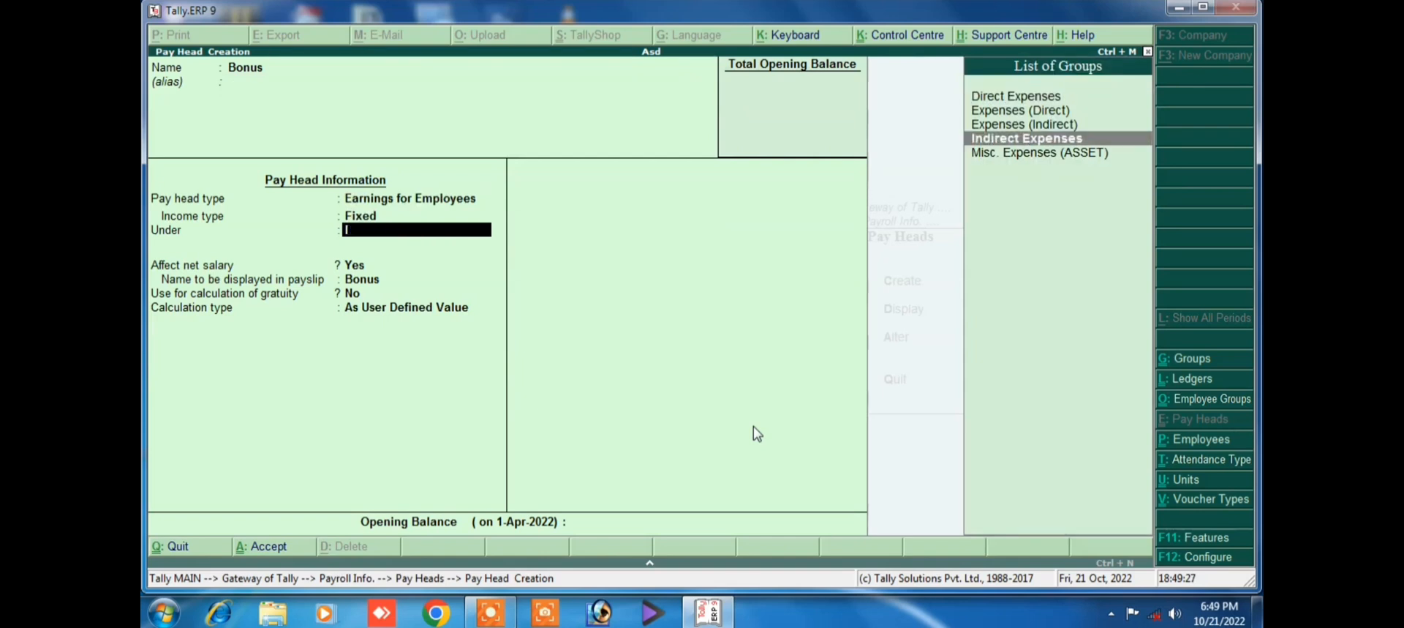
{"action": "key", "text": "Return"}
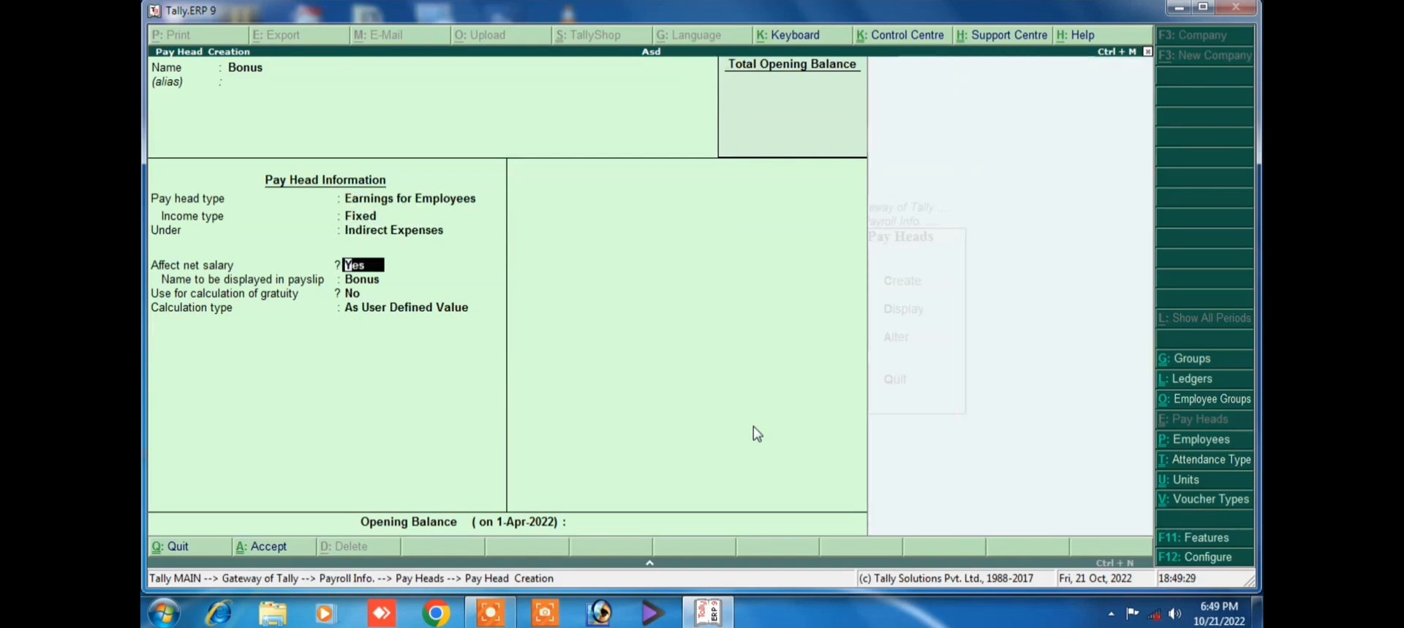
Have Bonus affect net salary, exclude it from gratuity, and calculate it As Computed Value per Months without rounding
{"action": "key", "text": "Return"}
{"action": "key", "text": "Return"}
{"action": "key", "text": "Return"}
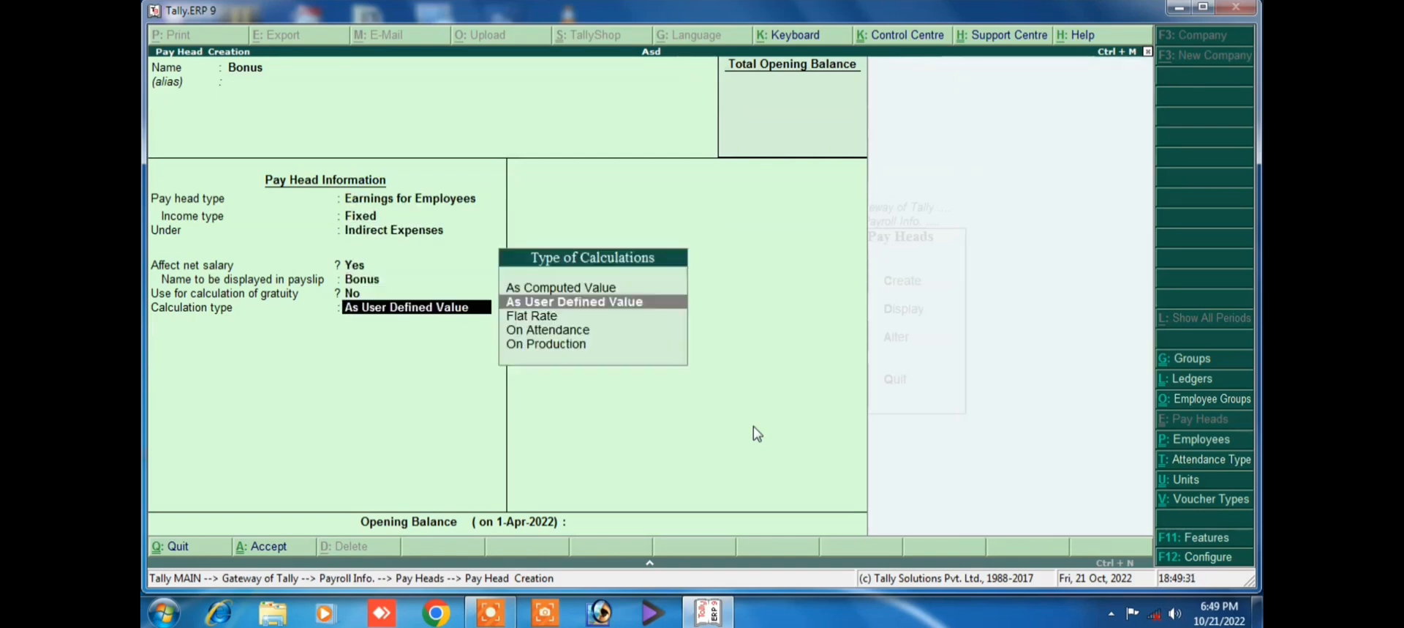
{"action": "key", "text": "Up"}
{"action": "key", "text": "Return"}
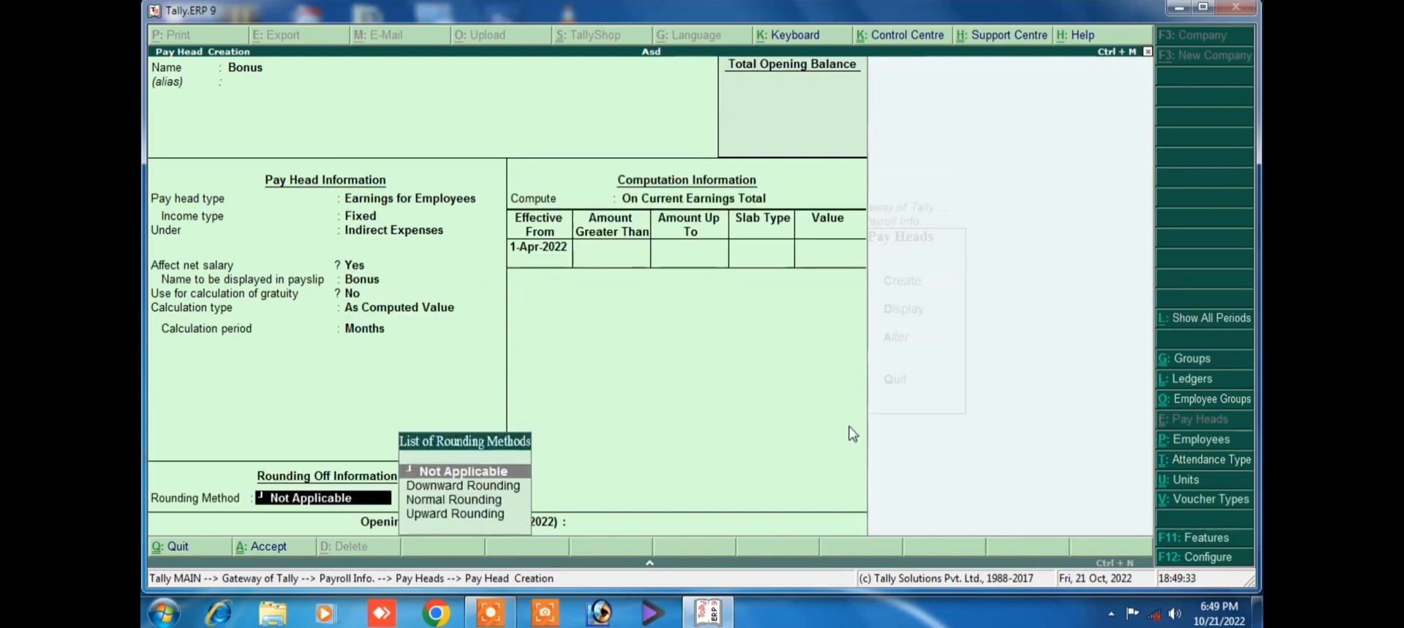
{"action": "key", "text": "Return"}
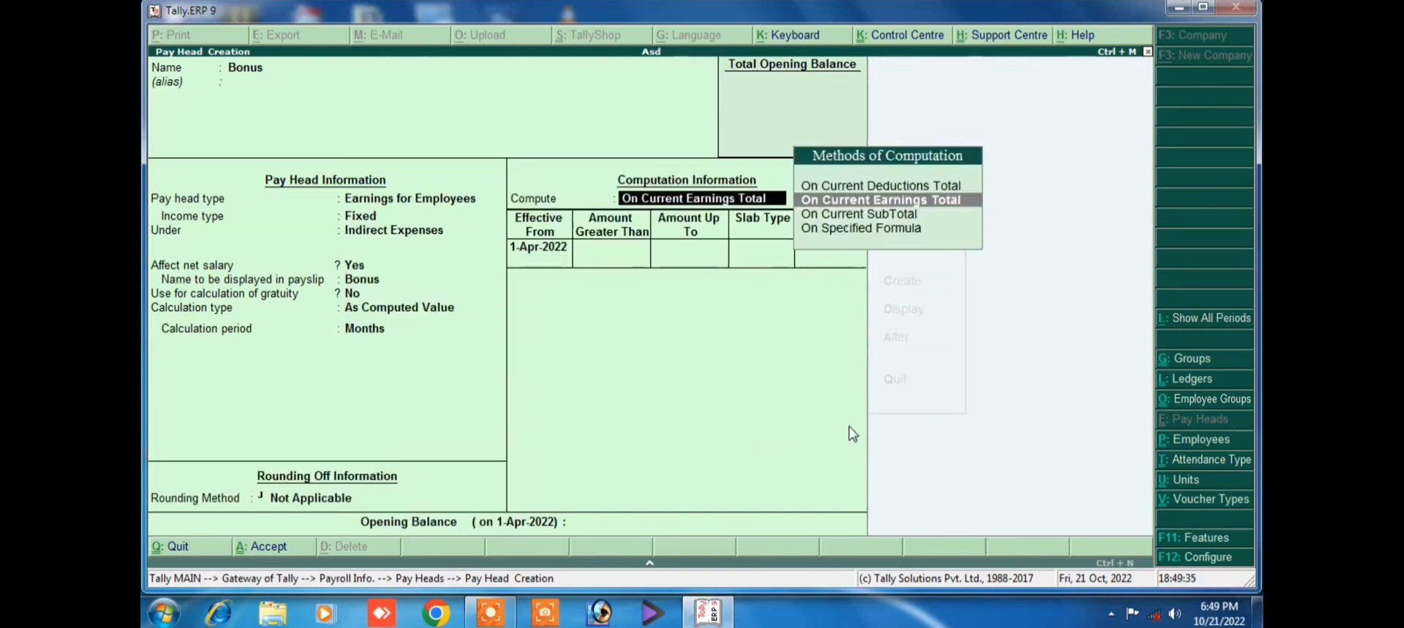
Compute Bonus On Specified Formula and add the pay heads Basic Salary and Da to the formula
{"action": "key", "text": "Down"}
{"action": "key", "text": "Down"}
{"action": "key", "text": "Return"}
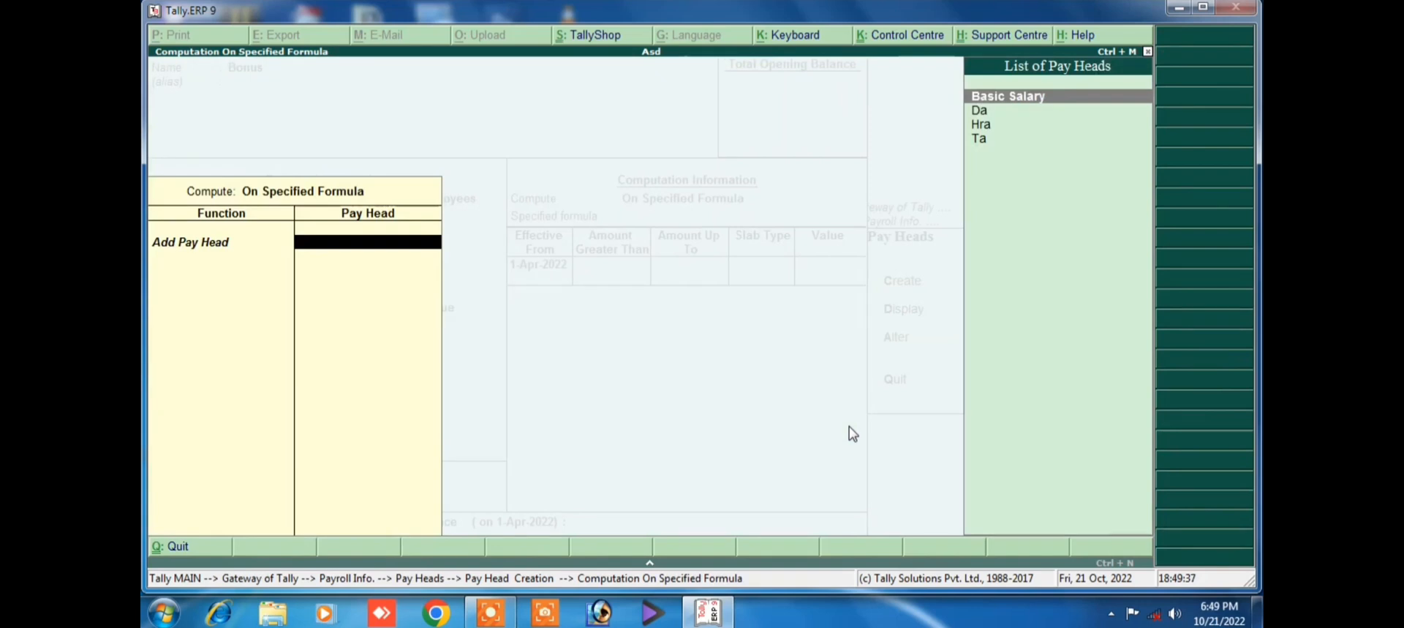
{"action": "key", "text": "Return"}
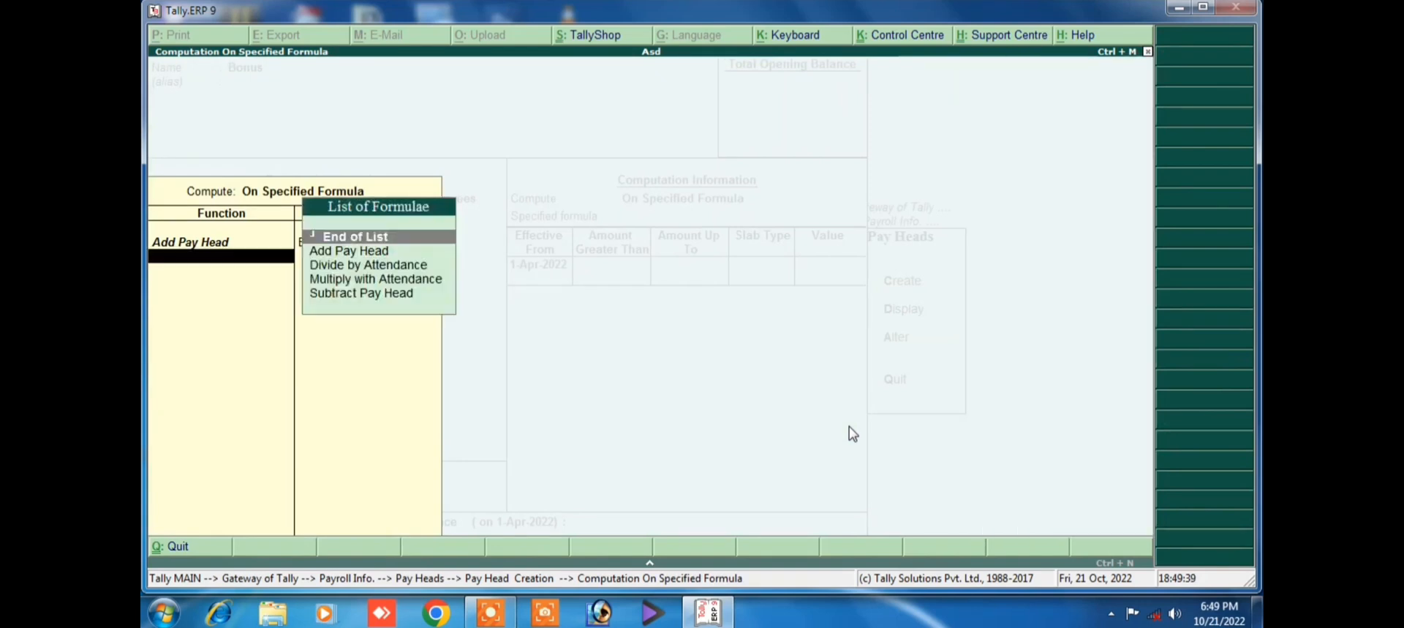
{"action": "key", "text": "Down"}
{"action": "key", "text": "Return"}
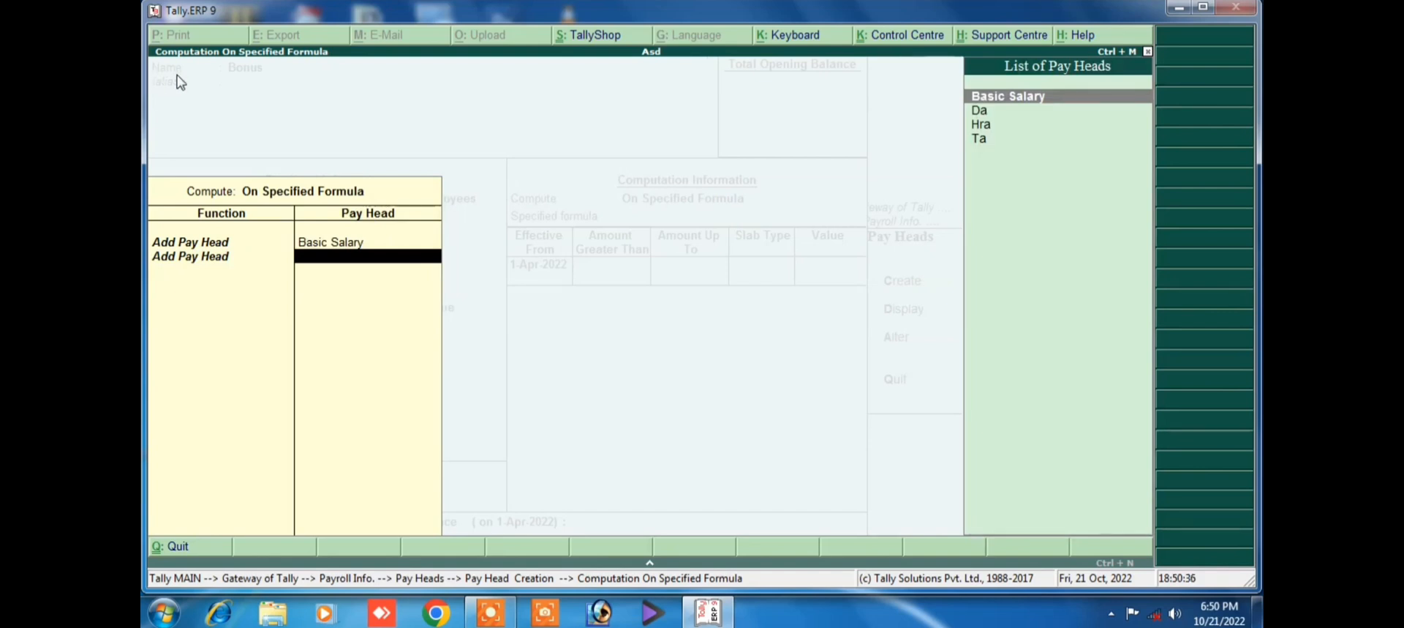
{"action": "key", "text": "Down"}
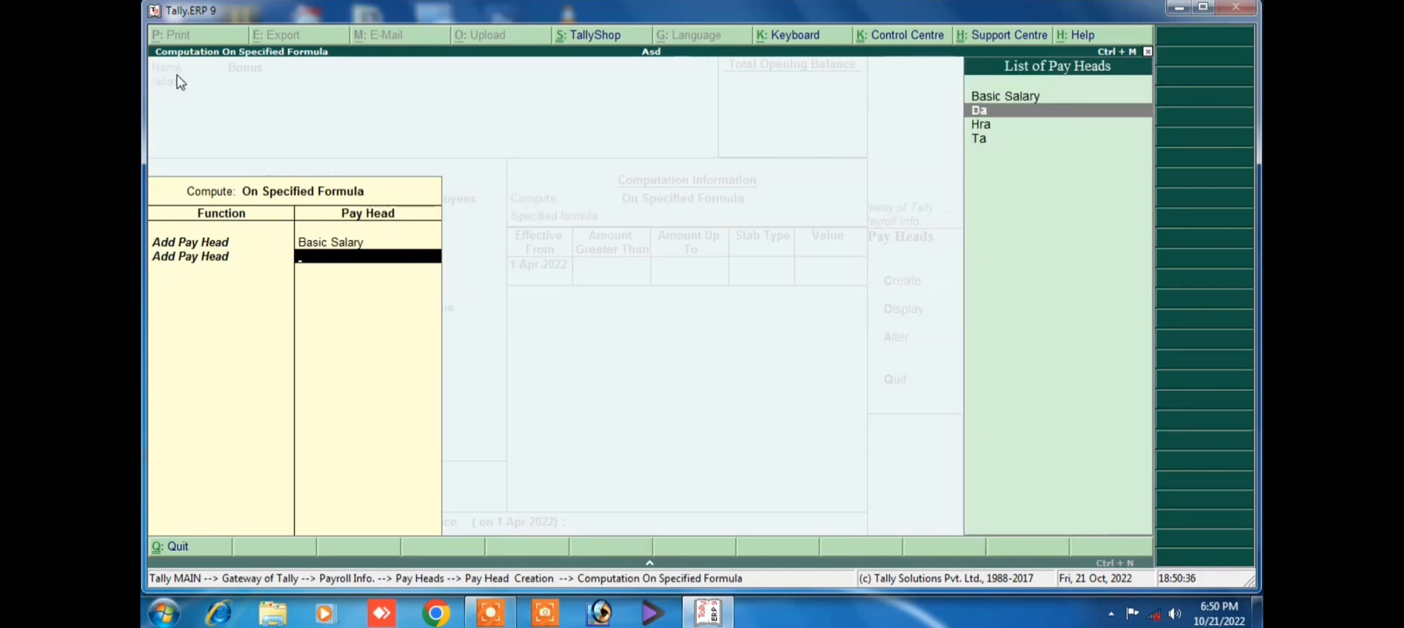
{"action": "key", "text": "Return"}
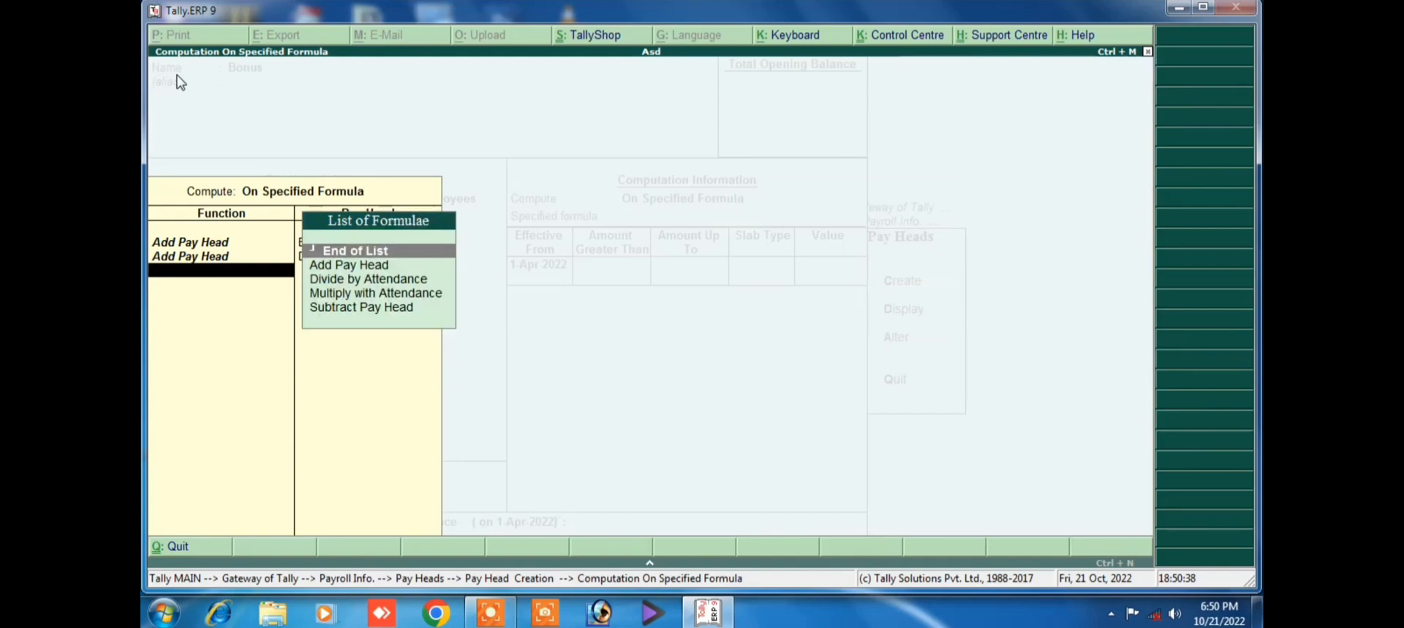
Add the pay heads Ta and Hra to the Bonus formula and end the list
{"action": "key", "text": "Down"}
{"action": "key", "text": "Return"}
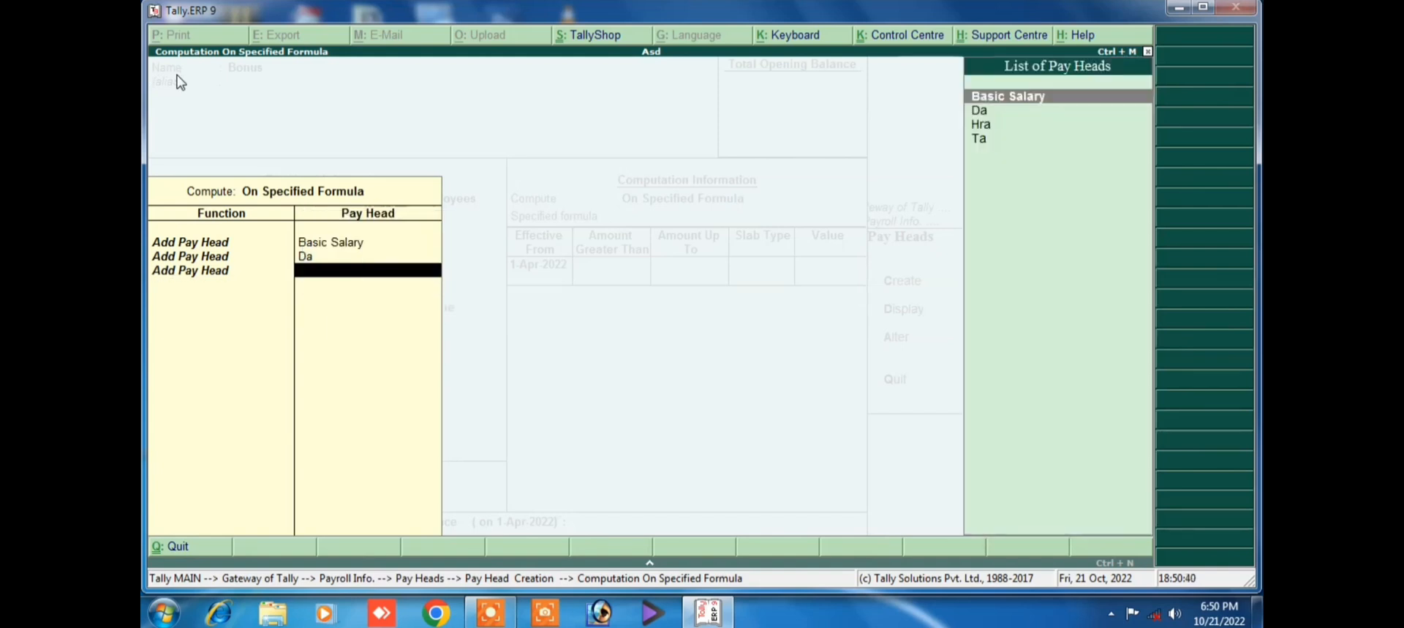
{"action": "key", "text": "Down"}
{"action": "key", "text": "Down"}
{"action": "key", "text": "Down"}
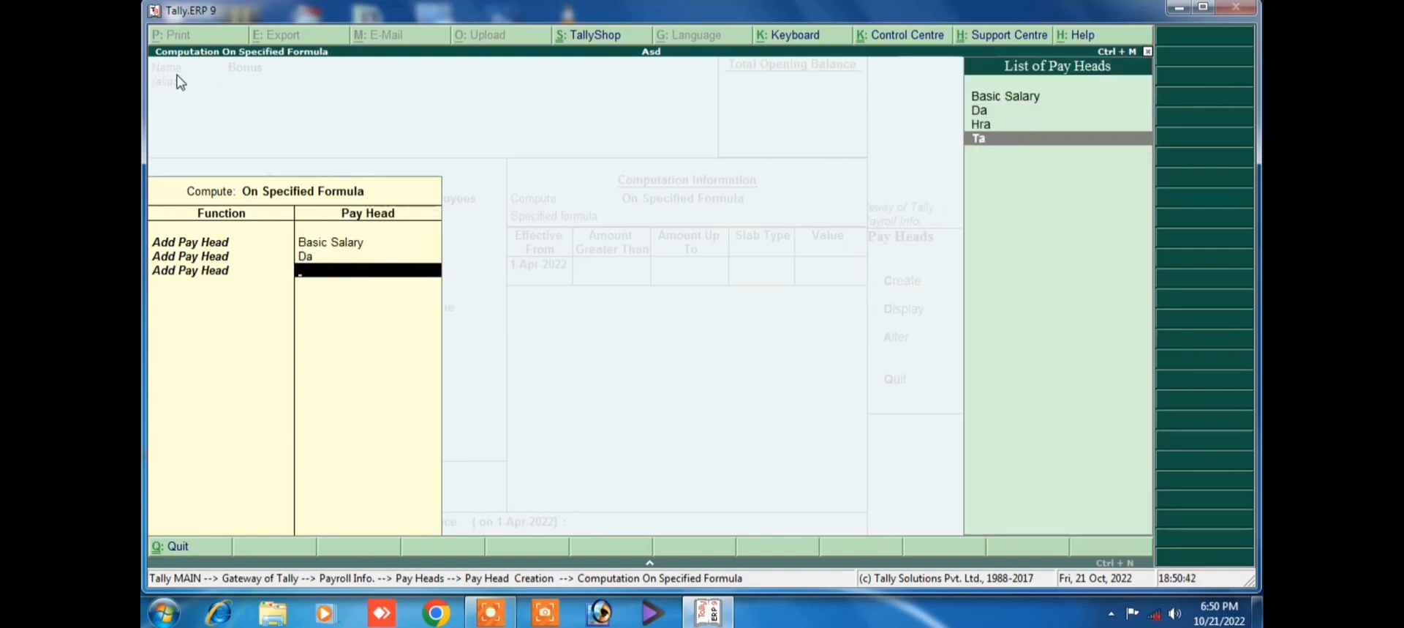
{"action": "key", "text": "Return"}
{"action": "key", "text": "Down"}
{"action": "key", "text": "Return"}
{"action": "key", "text": "Down"}
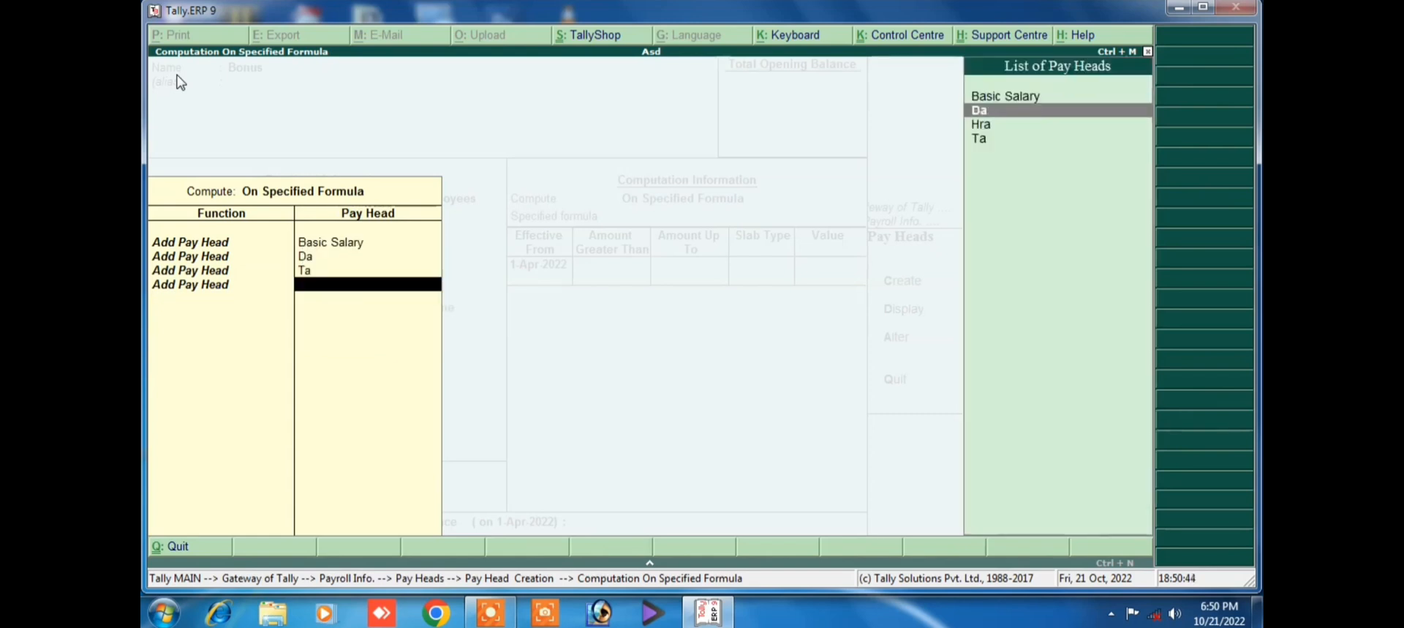
{"action": "key", "text": "Down"}
{"action": "key", "text": "Return"}
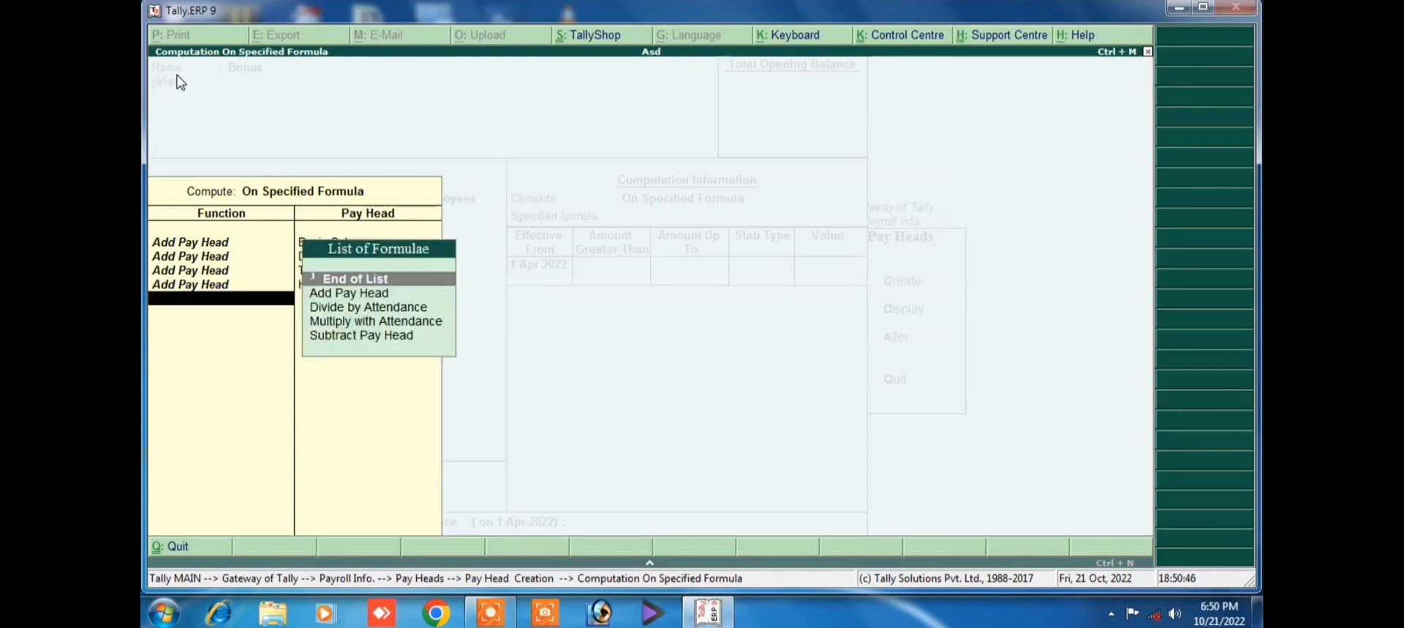
{"action": "key", "text": "Return"}
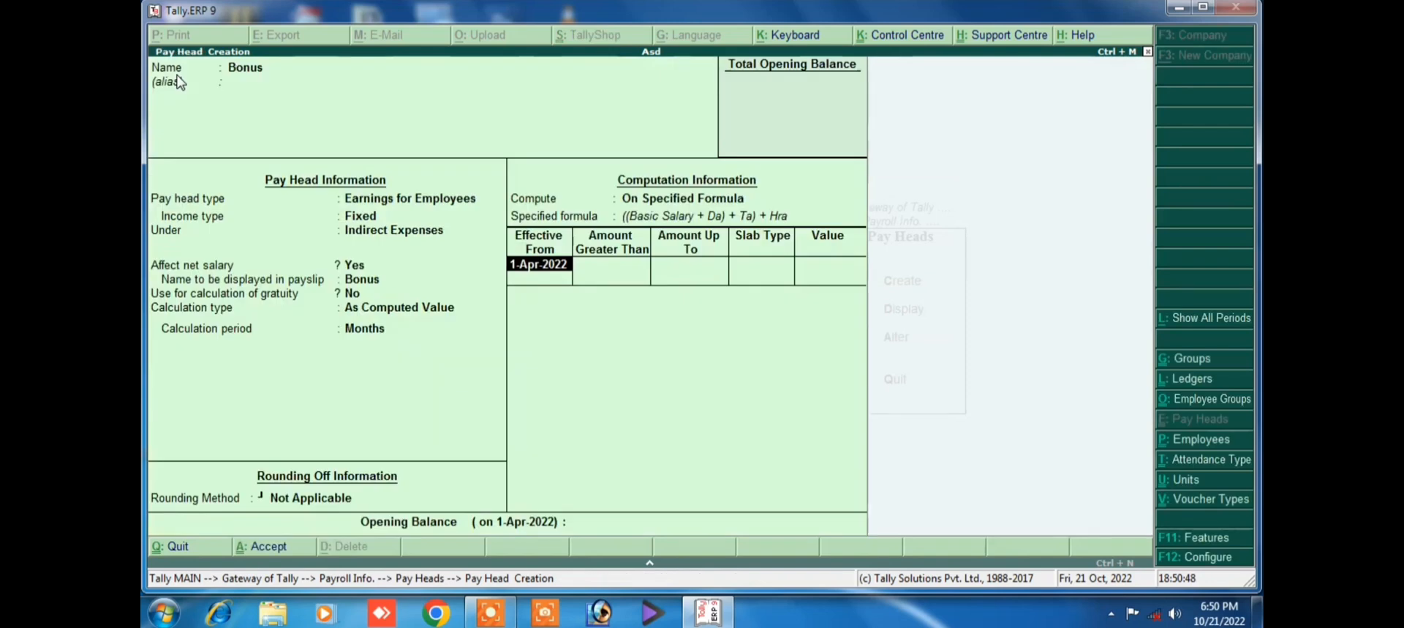
Add a Percentage slab of 8% effective from 1-Apr-2022 to Bonus and save the pay head
{"action": "key", "text": "Return"}
{"action": "key", "text": "Return"}
{"action": "key", "text": "Return"}
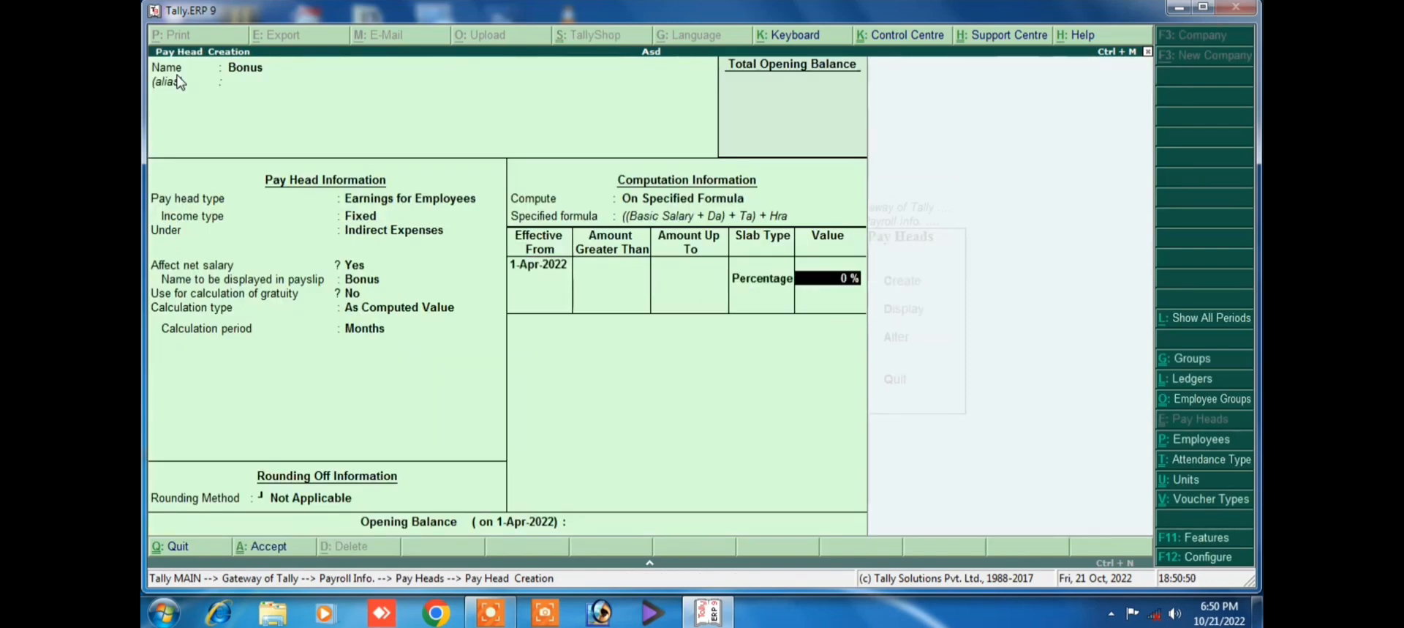
{"action": "type", "text": "8"}
{"action": "key", "text": "Return"}
{"action": "key", "text": "Return"}
{"action": "key", "text": "Return"}
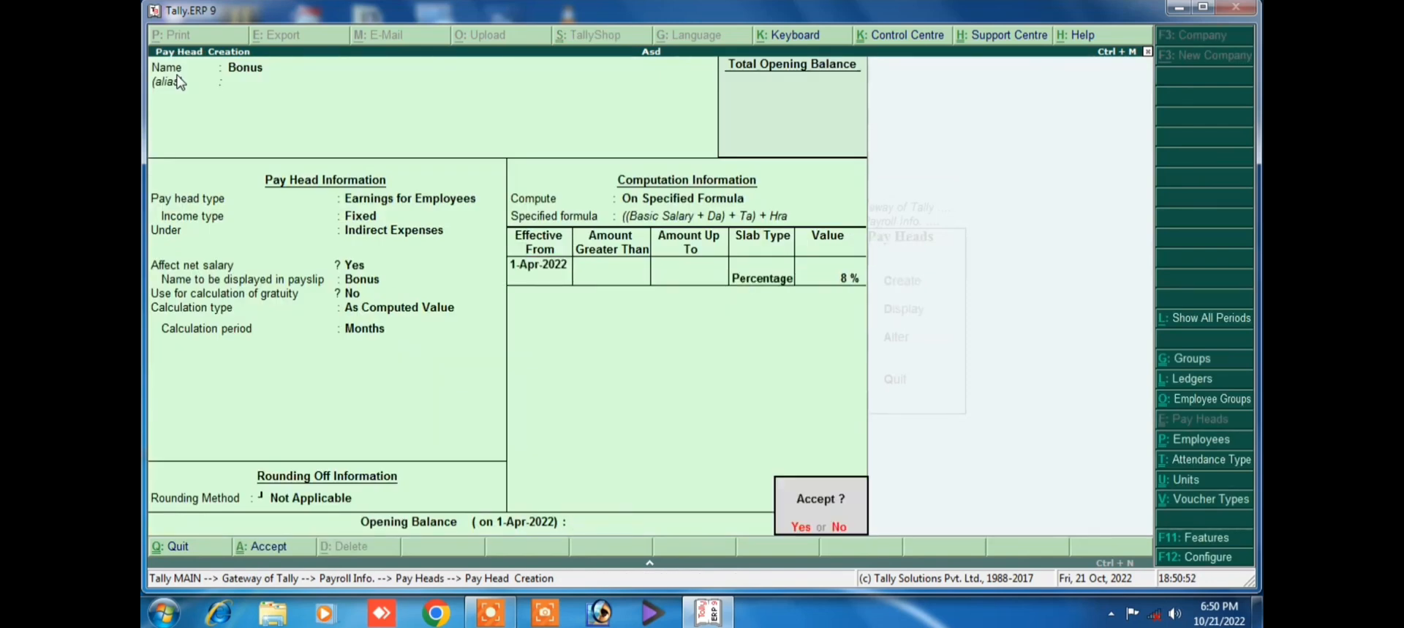
{"action": "key", "text": "Return"}
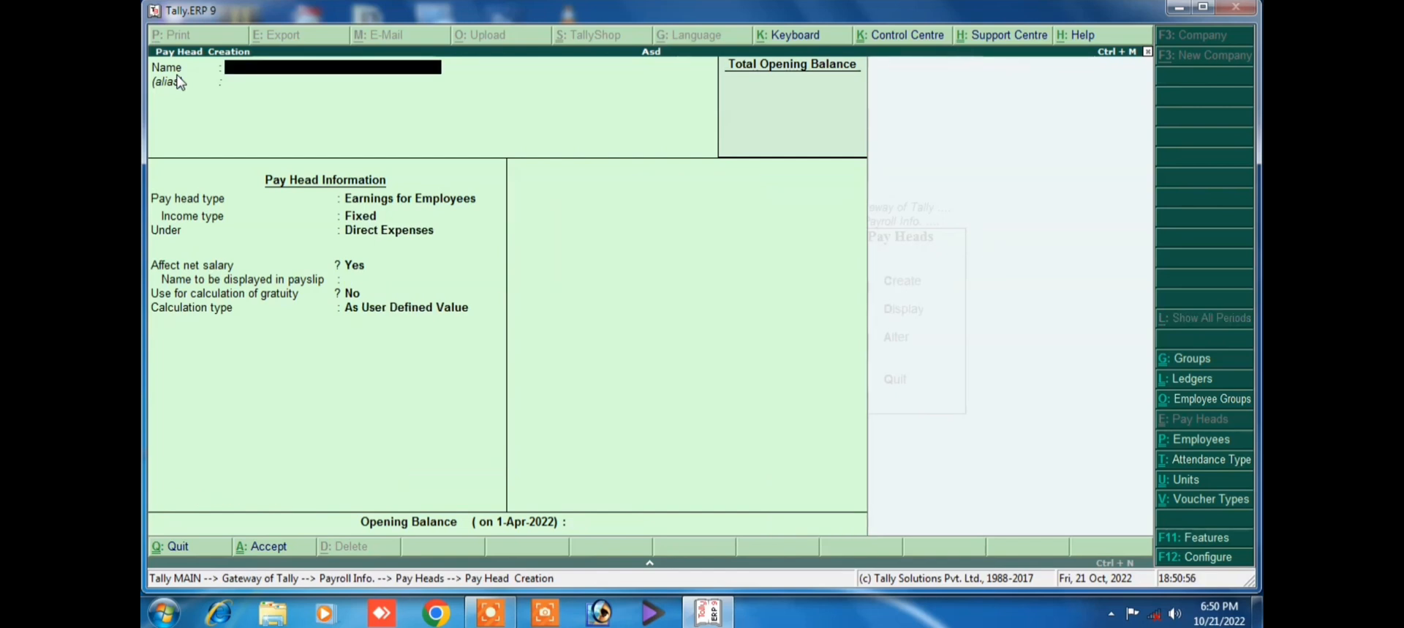
Start a pay head named Pf with the type Deductions From Employees
{"action": "type", "text": "Pg"}
{"action": "type", "text": "f"}
{"action": "key", "text": "Return"}
{"action": "key", "text": "Return"}
{"action": "key", "text": "Return"}
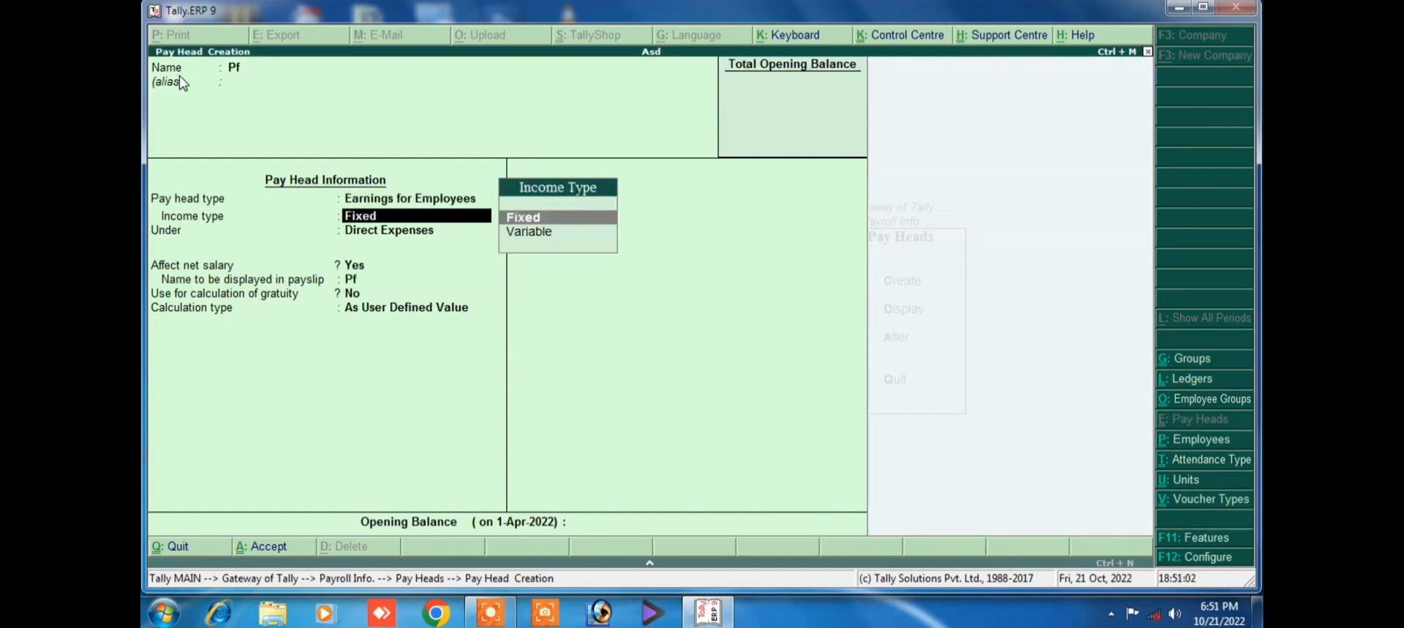
{"action": "key", "text": "BackSpace"}
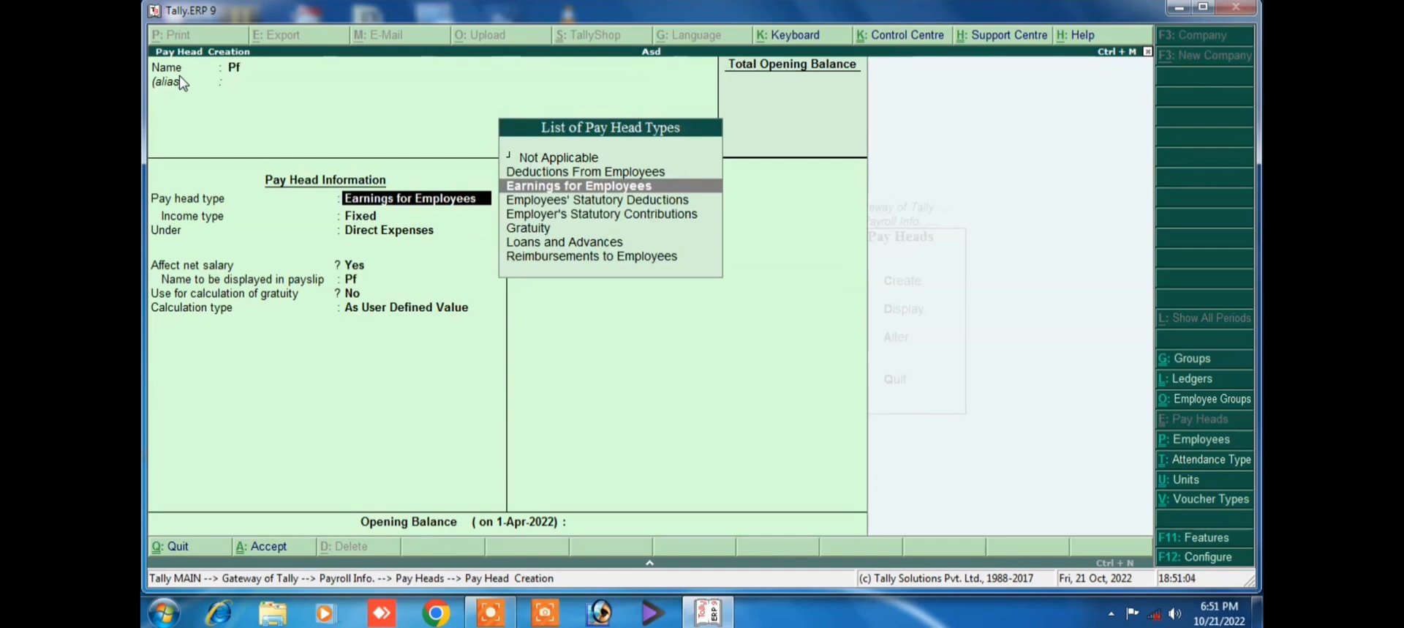
{"action": "key", "text": "Up"}
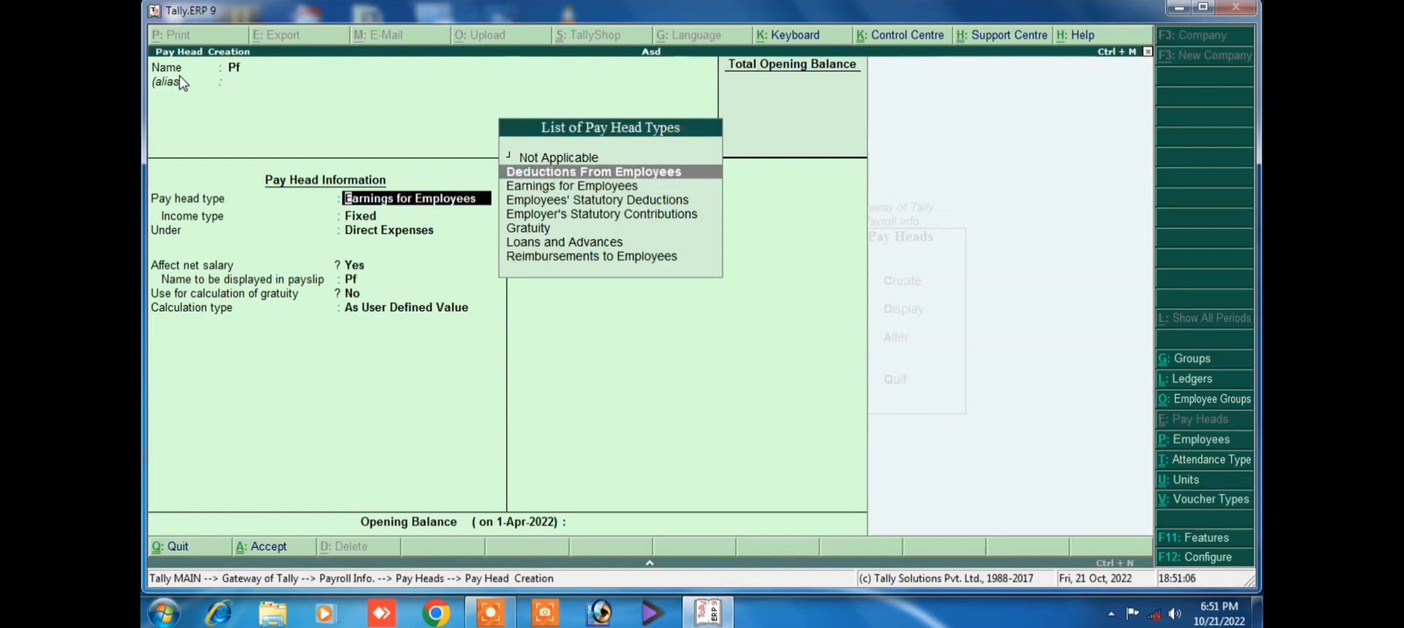
{"action": "key", "text": "Return"}
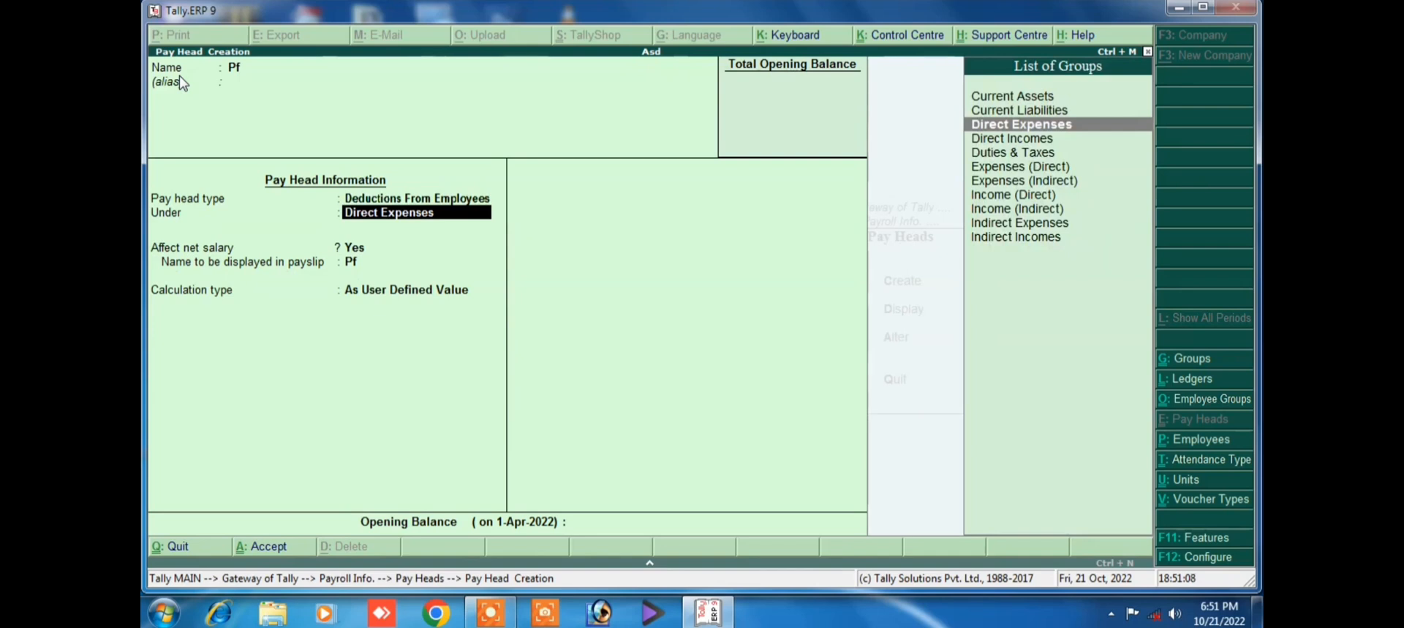
Place the Pf pay head under the Indirect Incomes group
{"action": "key", "text": "Down"}
{"action": "key", "text": "Down"}
{"action": "key", "text": "Down"}
{"action": "key", "text": "Down"}
{"action": "key", "text": "Down"}
{"action": "key", "text": "Down"}
{"action": "key", "text": "Down"}
{"action": "key", "text": "Down"}
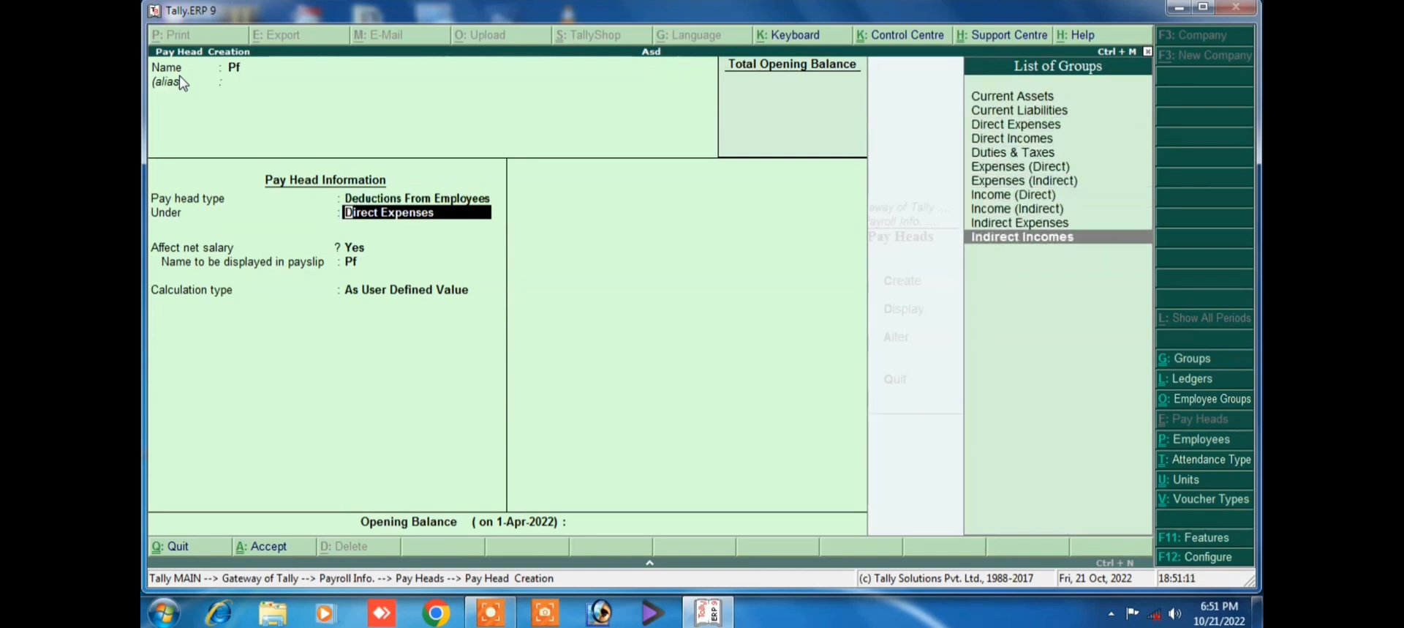
{"action": "key", "text": "Return"}
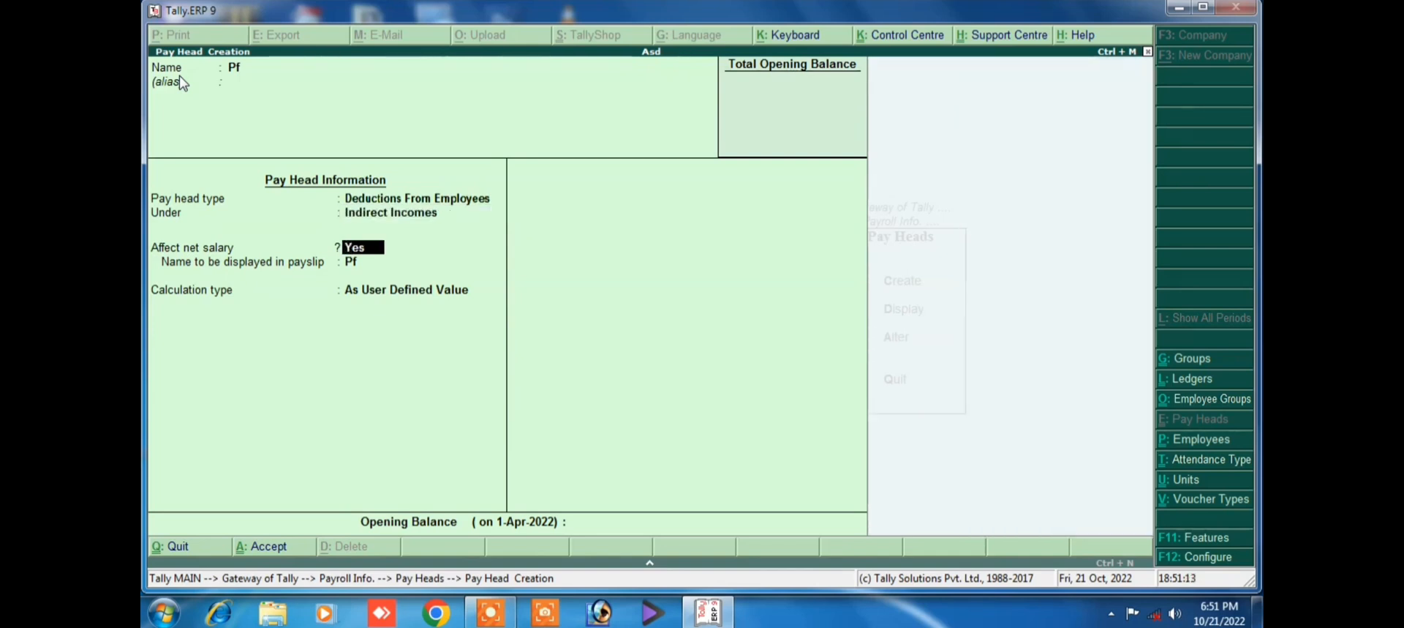
Have Pf affect net salary and calculate it As Computed Value per Months without rounding
{"action": "key", "text": "Return"}
{"action": "key", "text": "Return"}
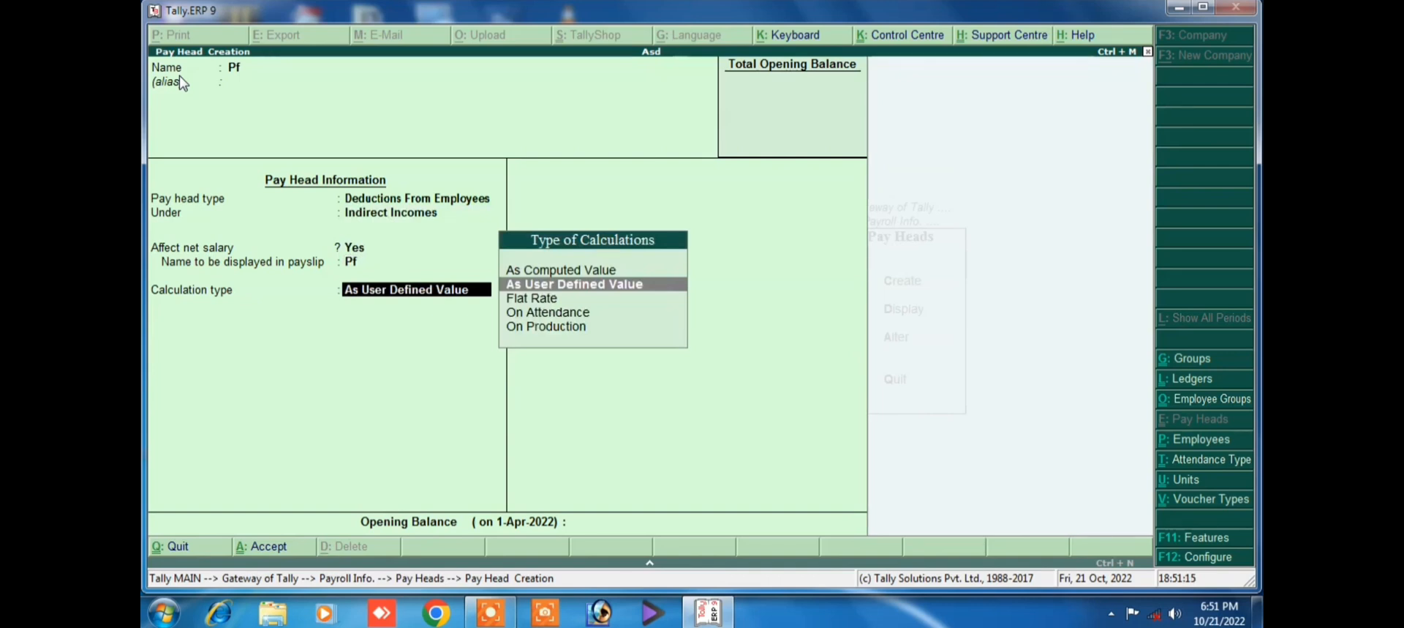
{"action": "key", "text": "Up"}
{"action": "key", "text": "Return"}
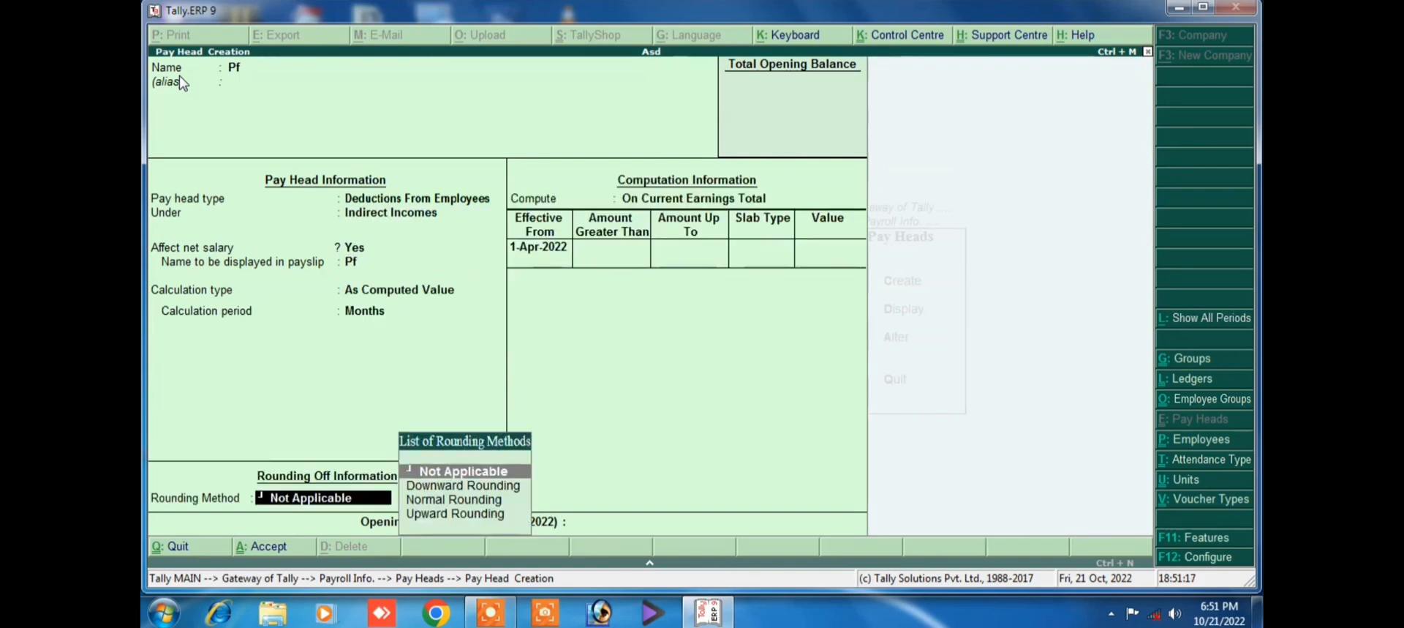
{"action": "key", "text": "Return"}
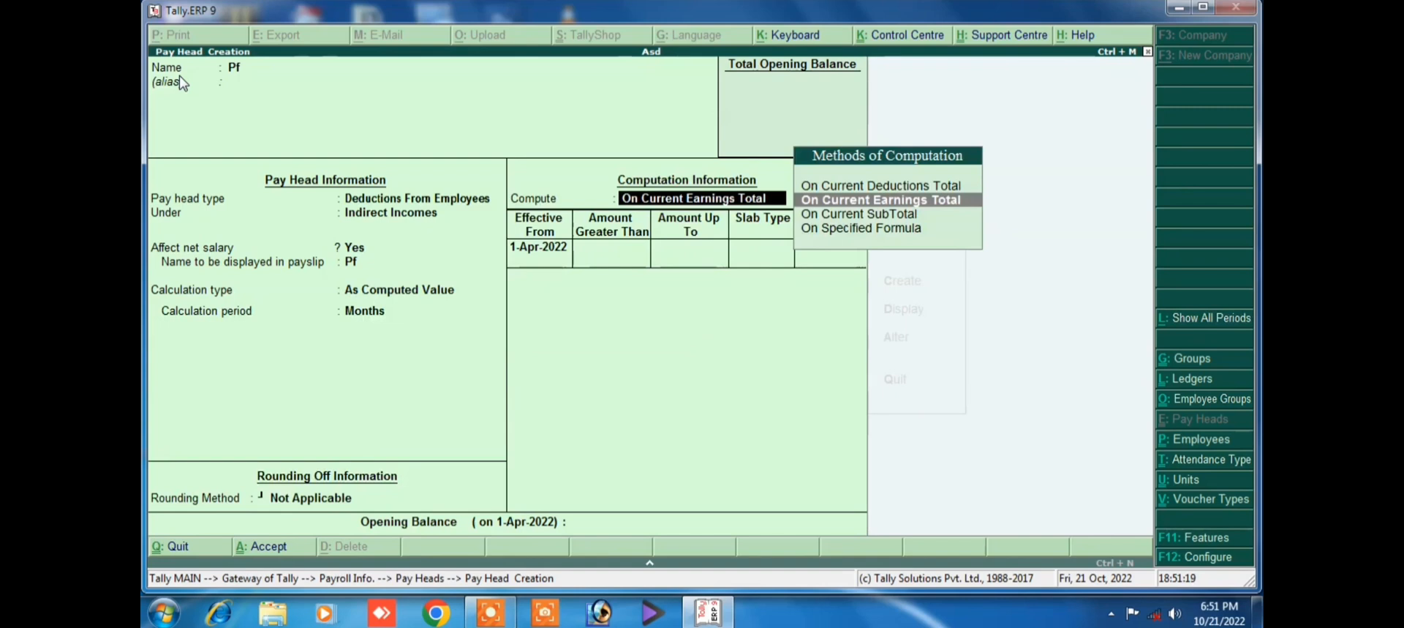
Compute Pf On Specified Formula and add the pay heads Basic Salary and Da to the formula
{"action": "key", "text": "Down"}
{"action": "key", "text": "Down"}
{"action": "key", "text": "Return"}
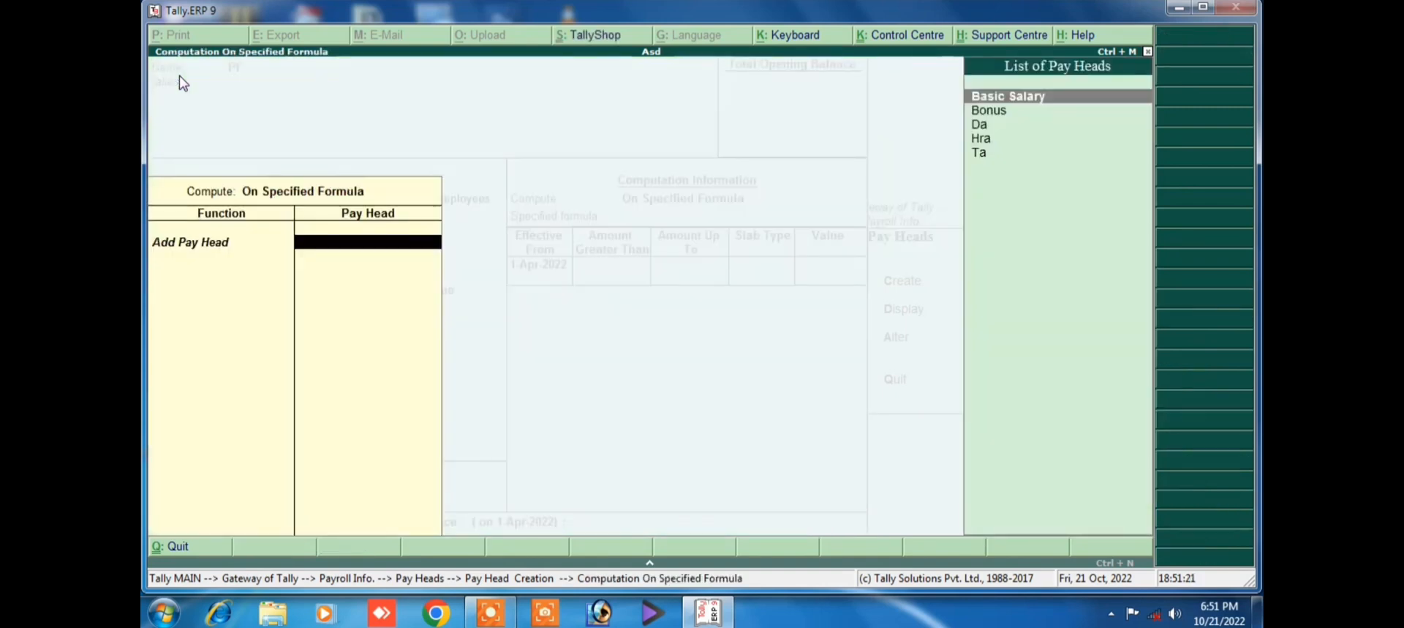
{"action": "key", "text": "Return"}
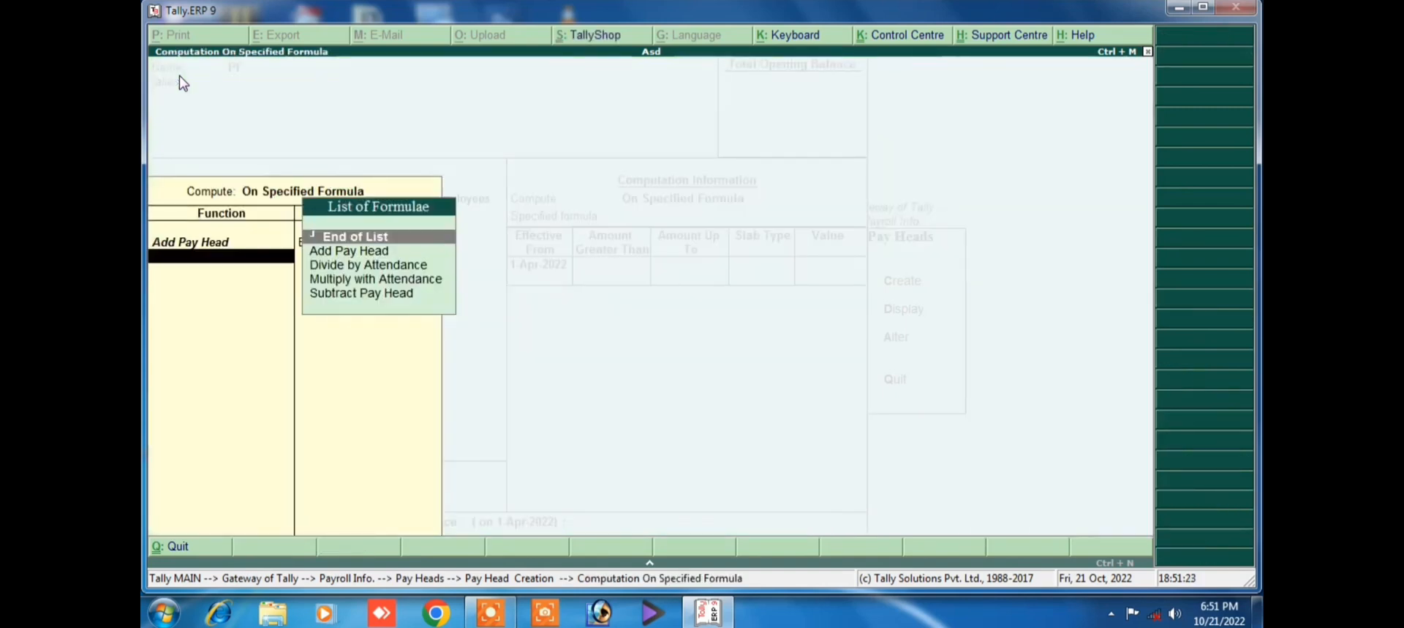
{"action": "key", "text": "Down"}
{"action": "key", "text": "Return"}
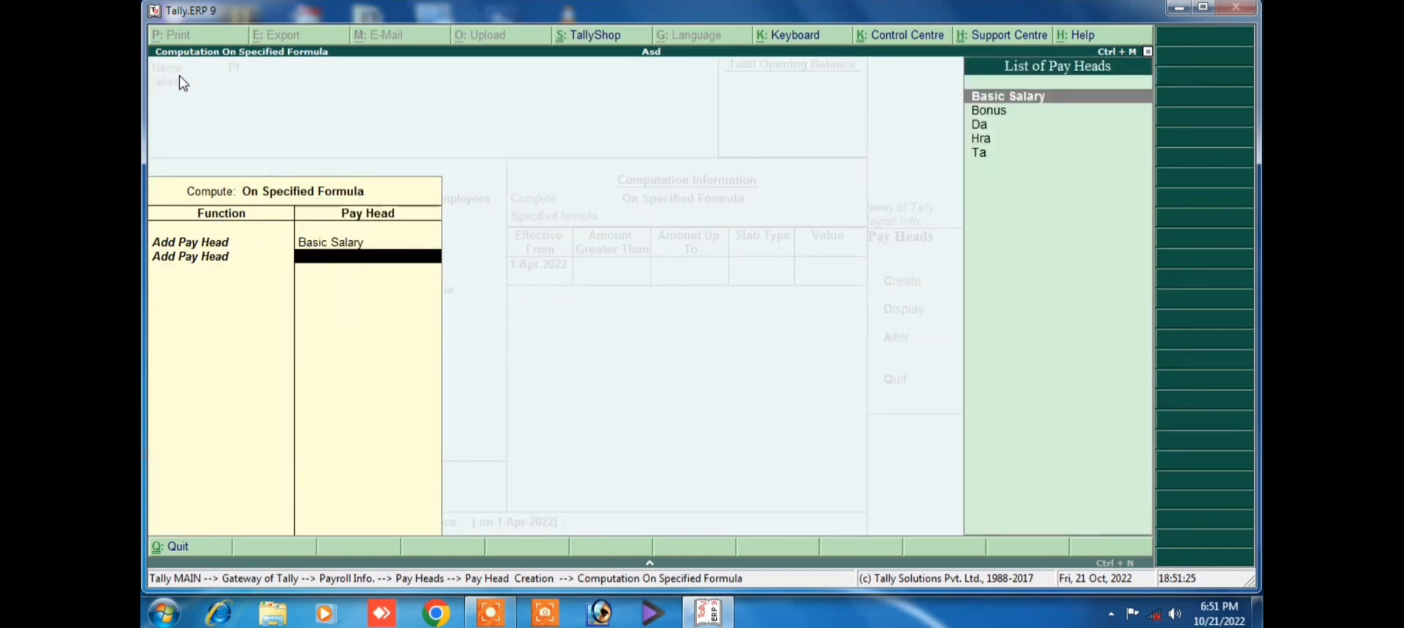
{"action": "key", "text": "Down"}
{"action": "key", "text": "Down"}
{"action": "key", "text": "Return"}
Add the pay heads Ta and Hra to the Pf formula
{"action": "key", "text": "Down"}
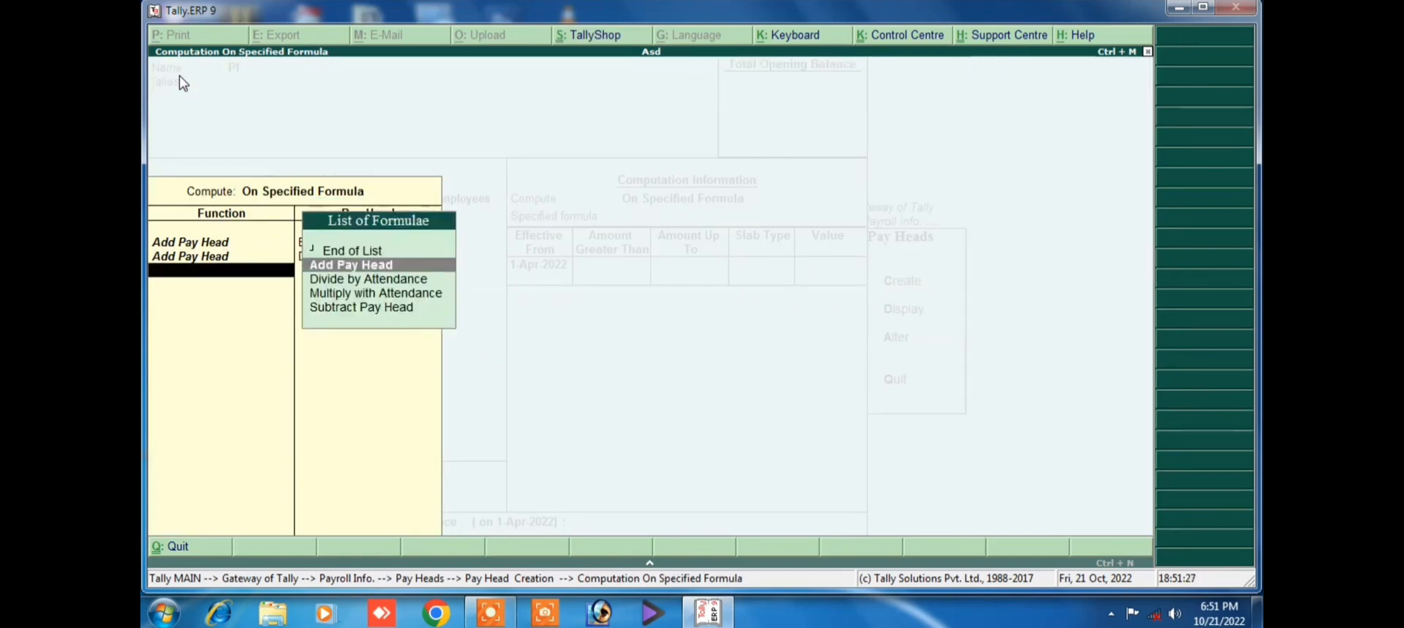
{"action": "key", "text": "Return"}
{"action": "key", "text": "Down"}
{"action": "key", "text": "Down"}
{"action": "key", "text": "Down"}
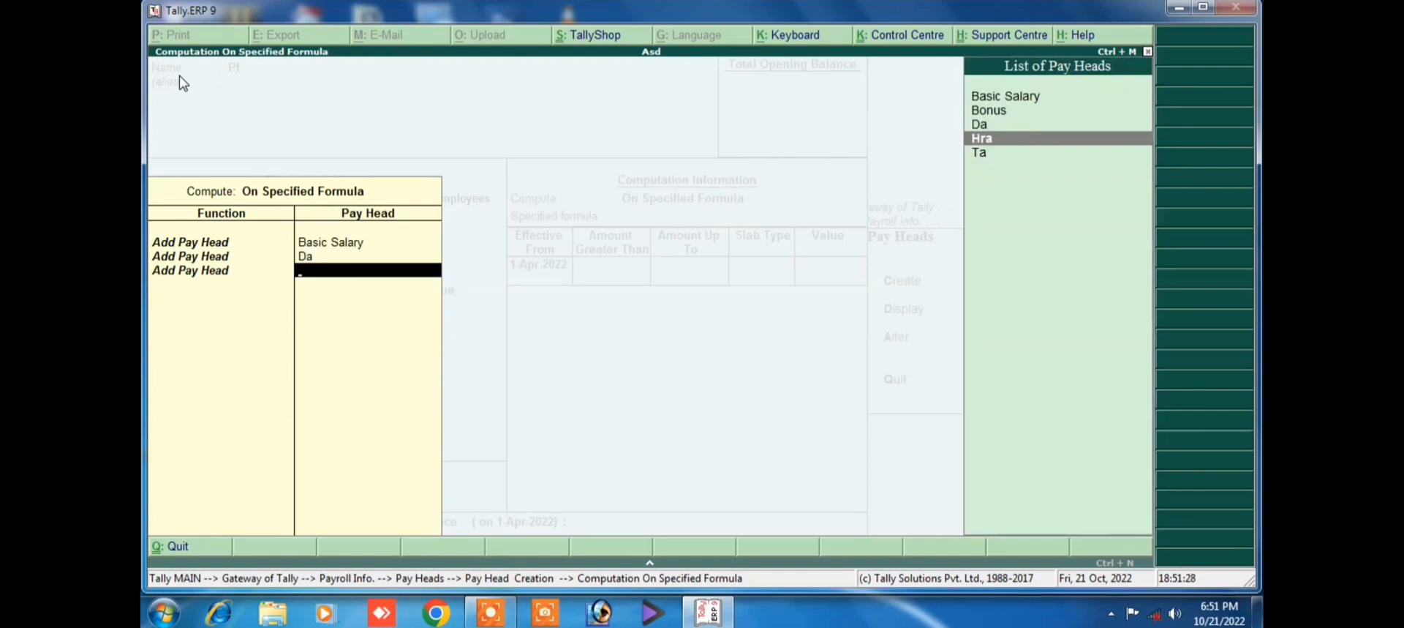
{"action": "key", "text": "Down"}
{"action": "key", "text": "Return"}
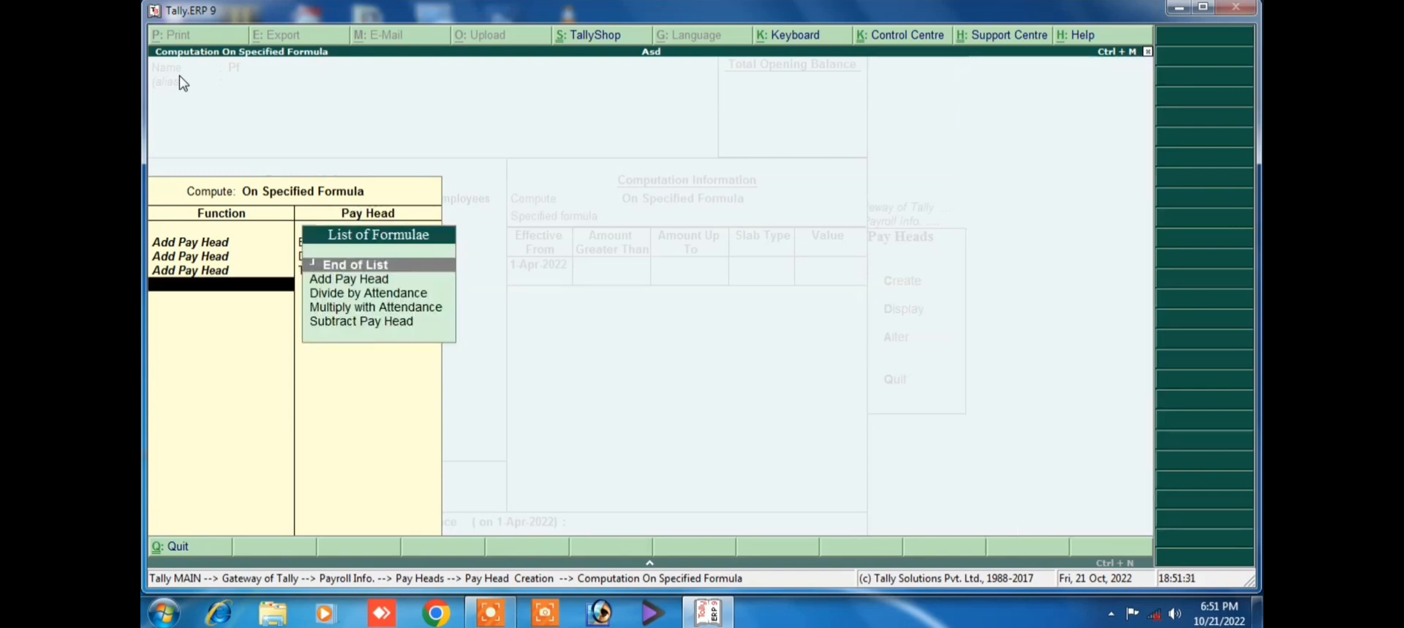
{"action": "key", "text": "Down"}
{"action": "key", "text": "Return"}
{"action": "key", "text": "Down"}
{"action": "key", "text": "Down"}
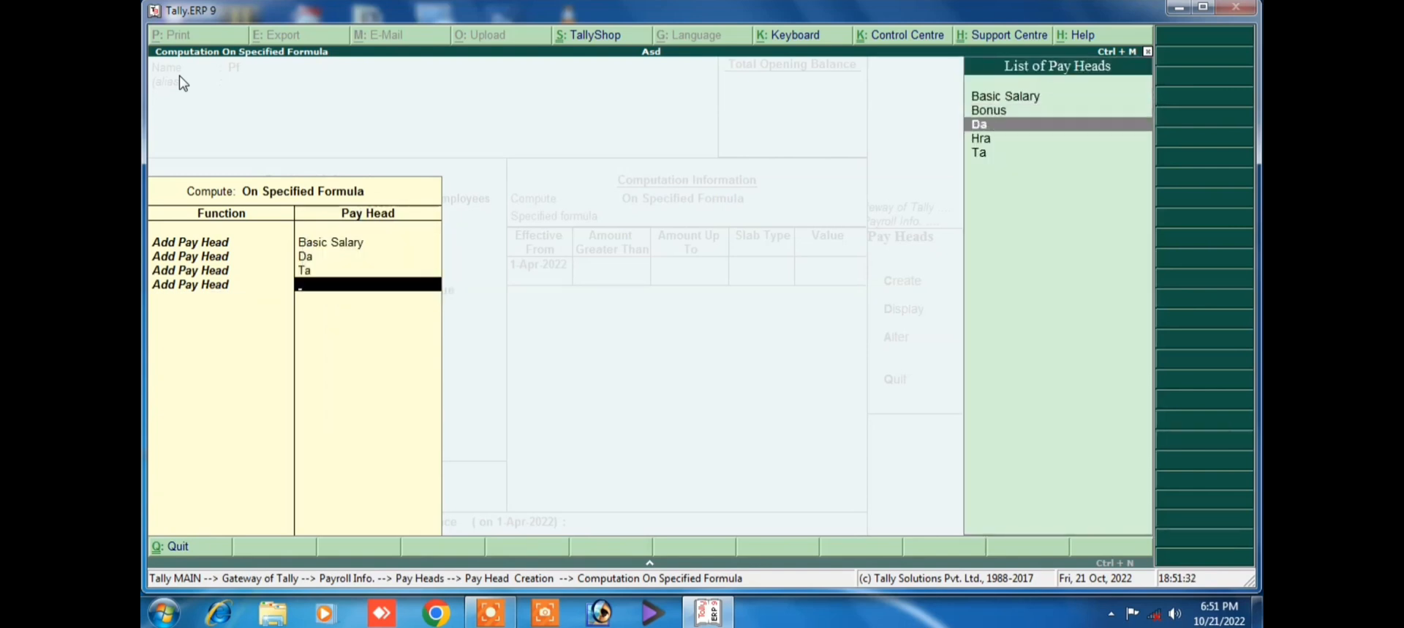
{"action": "key", "text": "Down"}
{"action": "key", "text": "Return"}
Add the Bonus pay head to the Pf formula and end the list
{"action": "key", "text": "Down"}
{"action": "key", "text": "Return"}
{"action": "key", "text": "Down"}
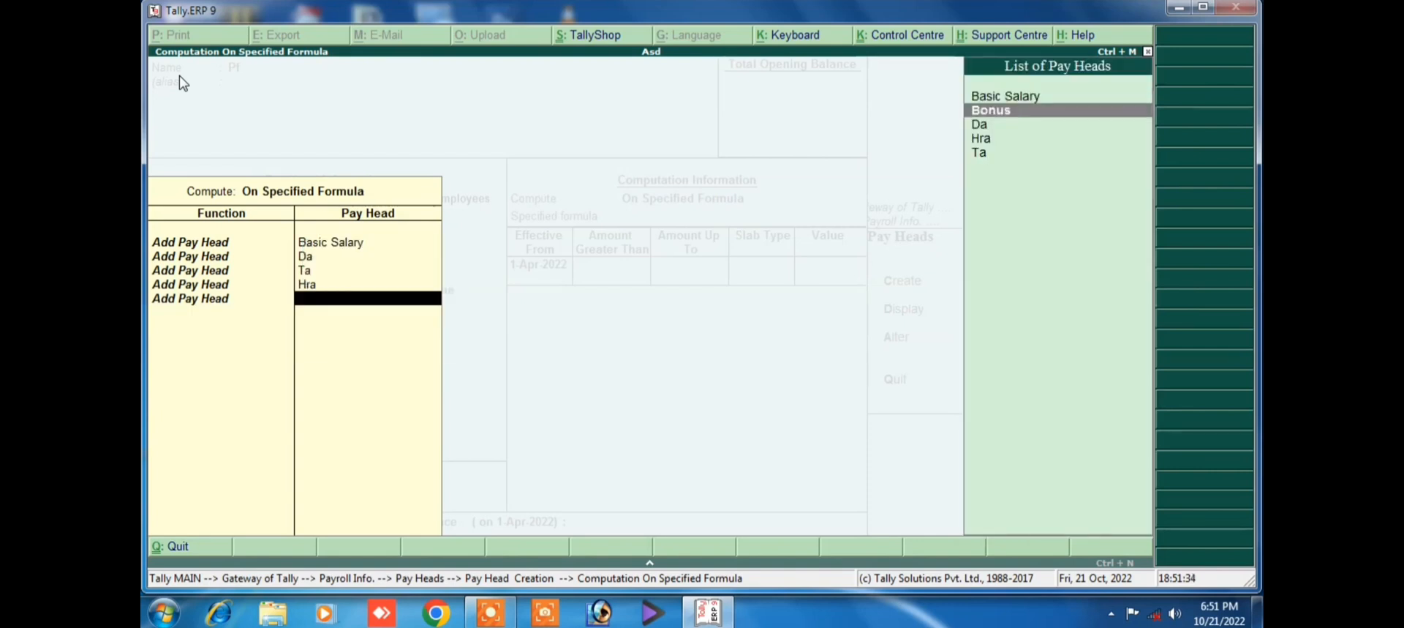
{"action": "key", "text": "Down"}
{"action": "key", "text": "Up"}
{"action": "key", "text": "Return"}
{"action": "key", "text": "Return"}
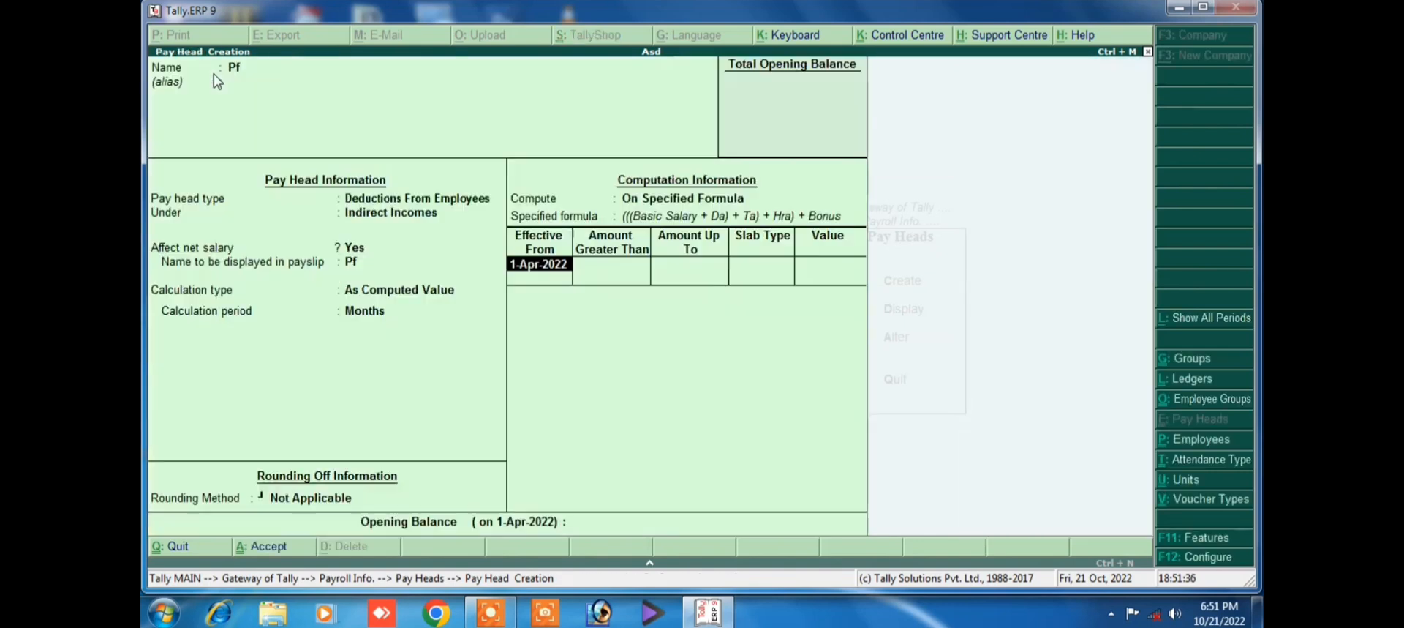
Add a Percentage slab of 8% effective from 1-Apr-2022 to Pf and save the pay head
{"action": "key", "text": "Return"}
{"action": "key", "text": "Return"}
{"action": "key", "text": "Return"}
{"action": "key", "text": "Return"}
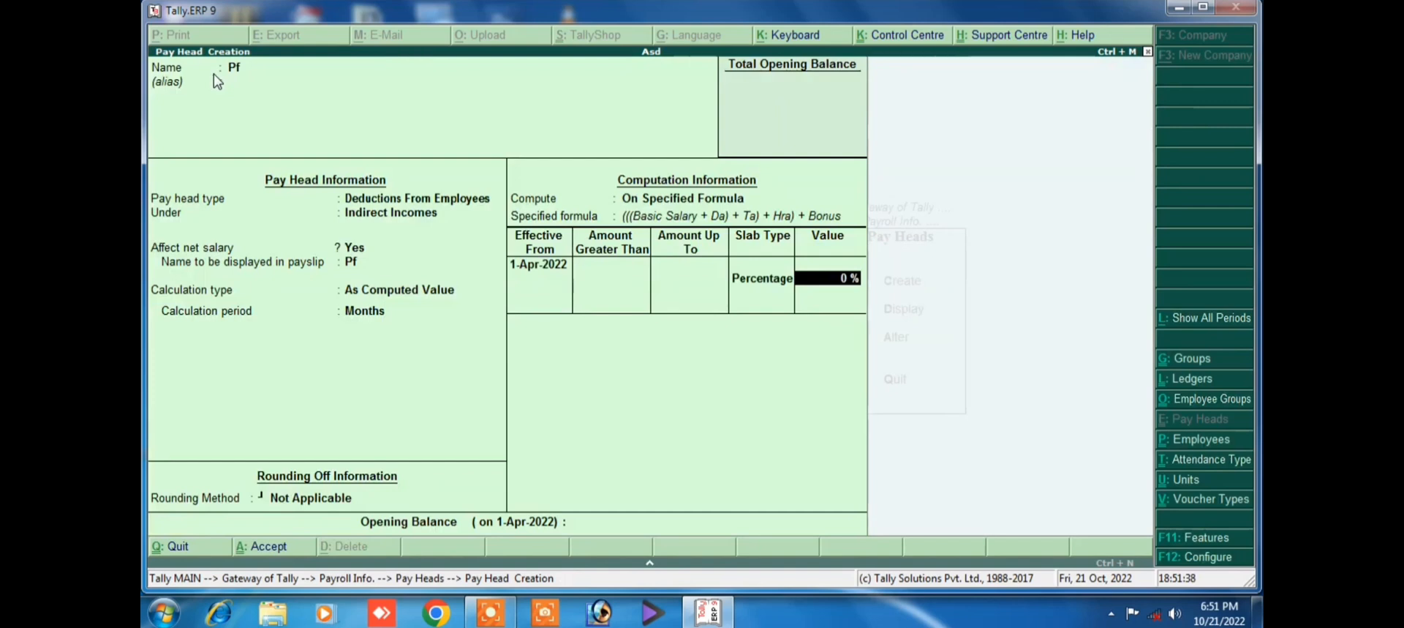
{"action": "type", "text": "8"}
{"action": "key", "text": "Return"}
{"action": "key", "text": "Return"}
{"action": "key", "text": "Return"}
{"action": "key", "text": "Return"}
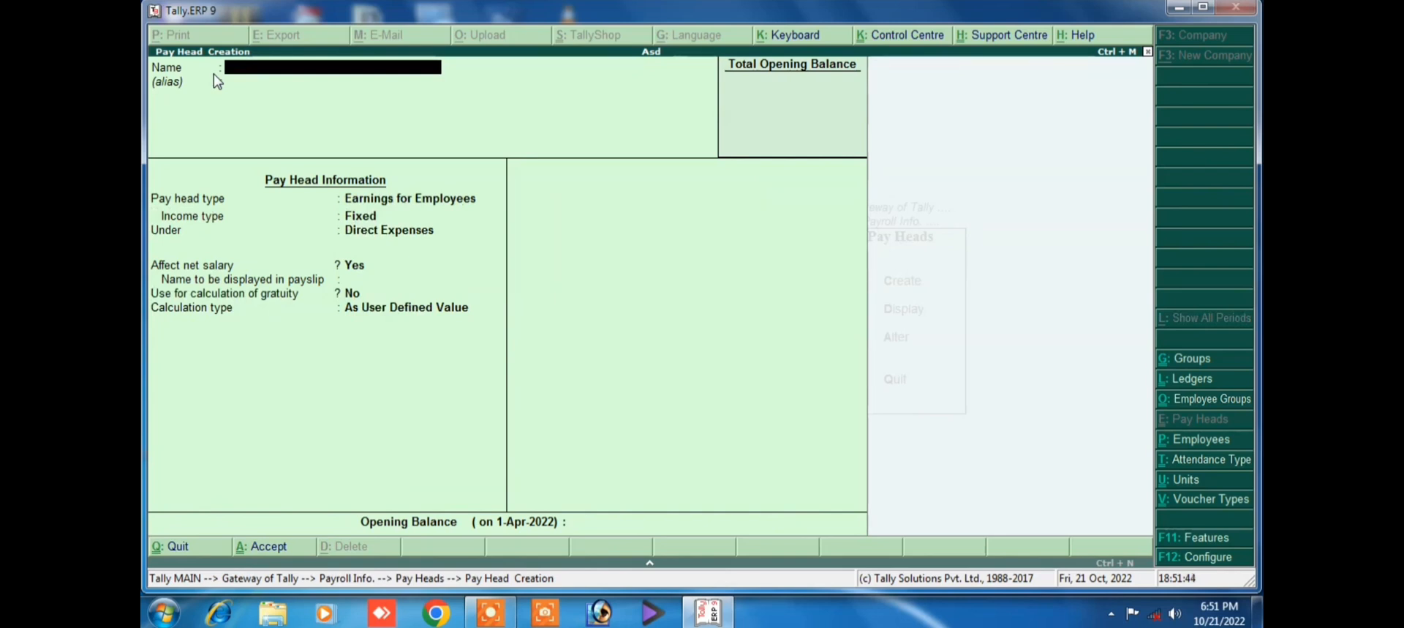
Name the new pay head Overtime, with type Earnings for Employees and income type Fixed, under Indirect Expenses
{"action": "type", "text": "Overtime"}
{"action": "key", "text": "Return"}
{"action": "key", "text": "Return"}
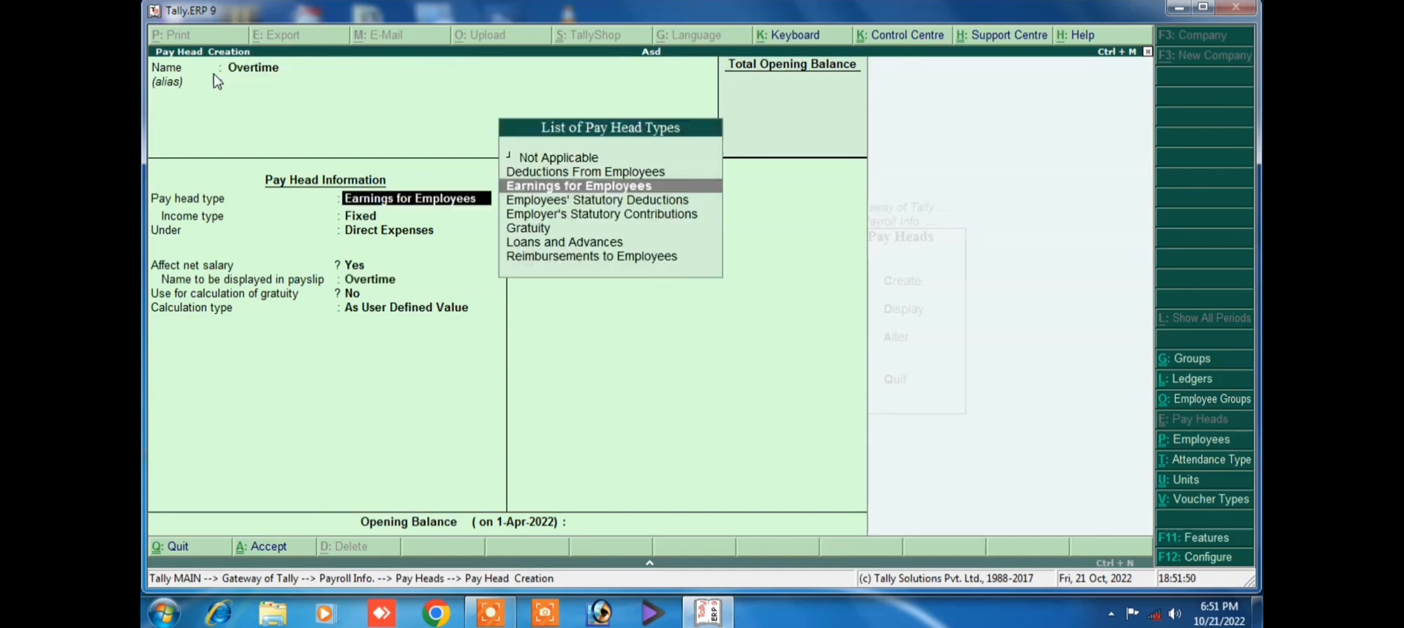
{"action": "key", "text": "Return"}
{"action": "key", "text": "Return"}
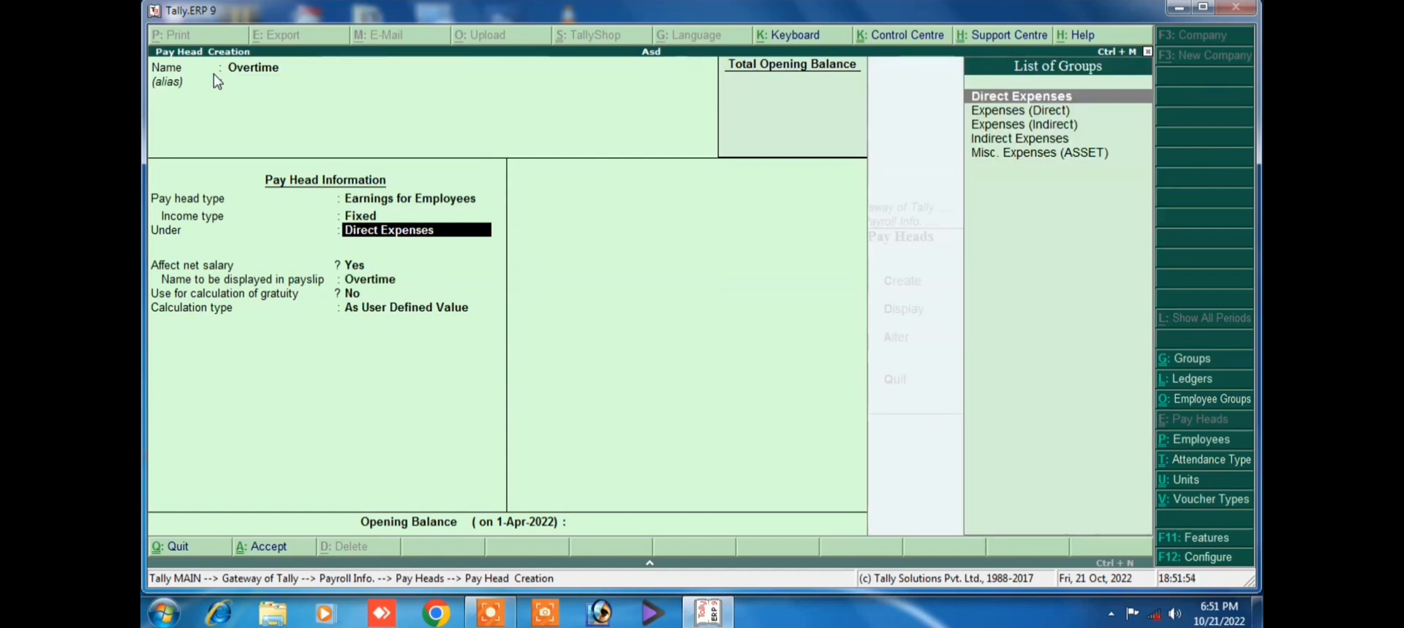
{"action": "key", "text": "Down"}
{"action": "key", "text": "Down"}
{"action": "key", "text": "Down"}
{"action": "key", "text": "Return"}
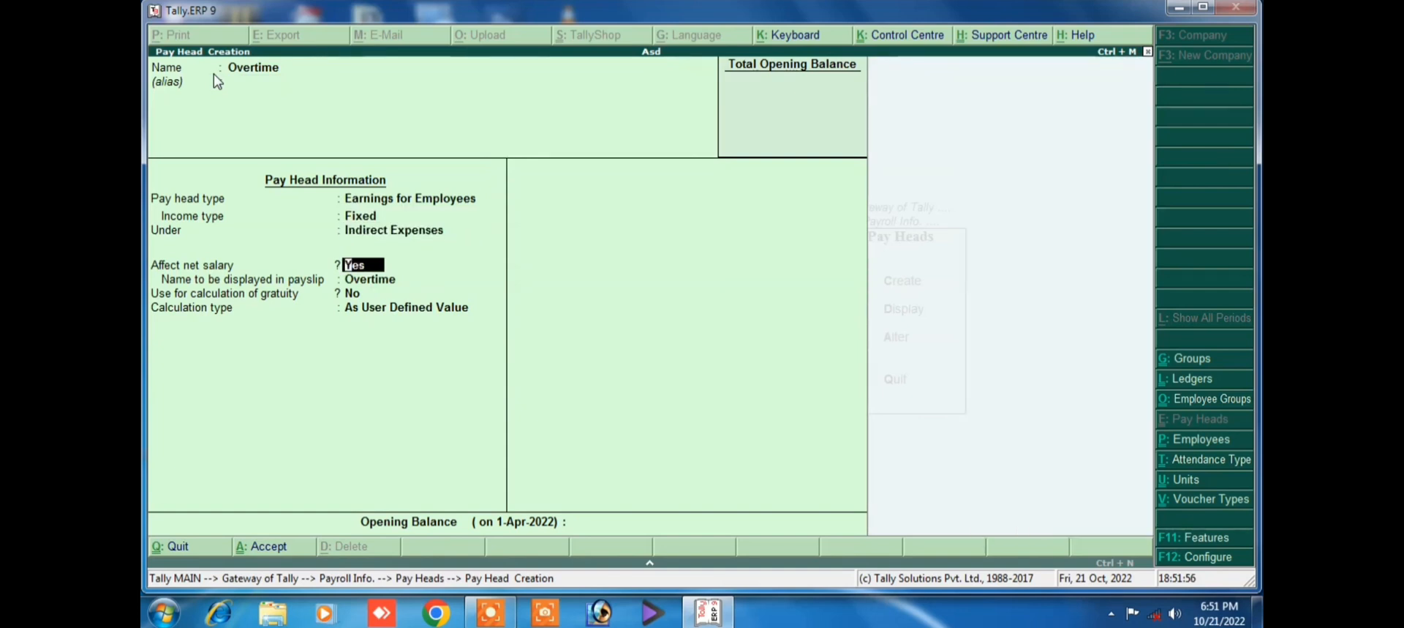
Set Overtime's calculation type to On Production with production type Overtime and no rounding, and save the pay head
{"action": "key", "text": "Return"}
{"action": "key", "text": "Return"}
{"action": "key", "text": "Return"}
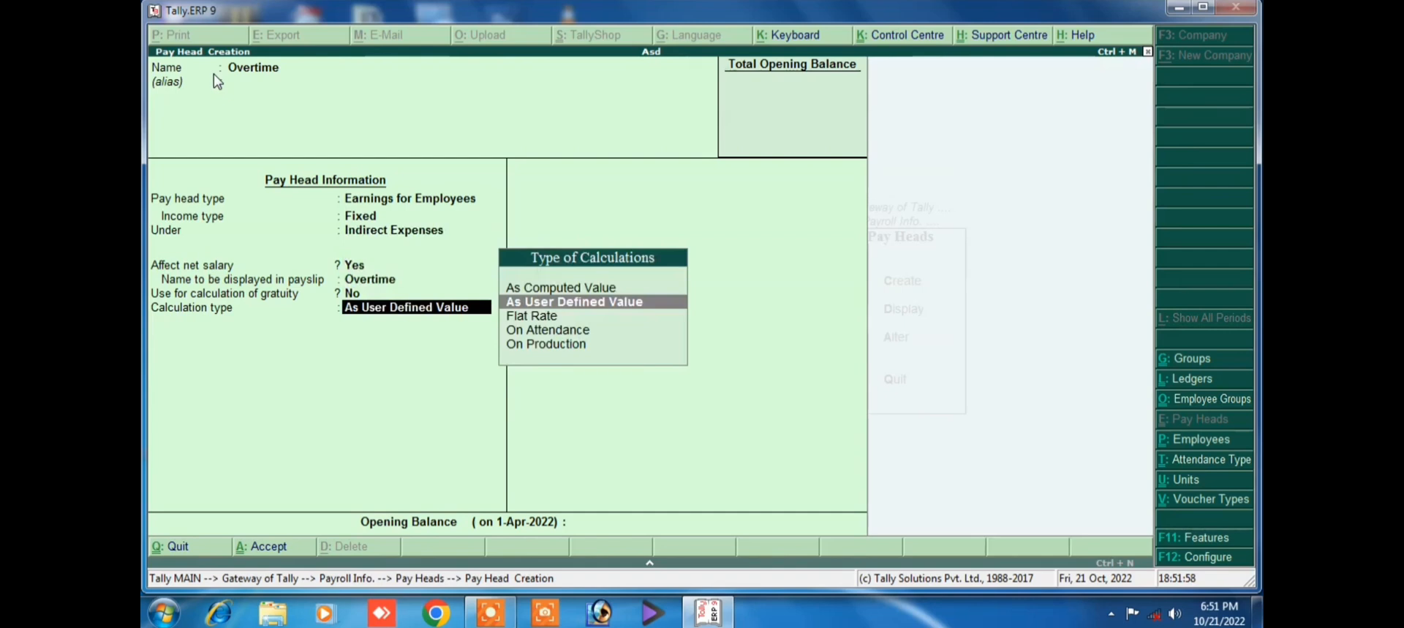
{"action": "key", "text": "Down"}
{"action": "key", "text": "Down"}
{"action": "key", "text": "Down"}
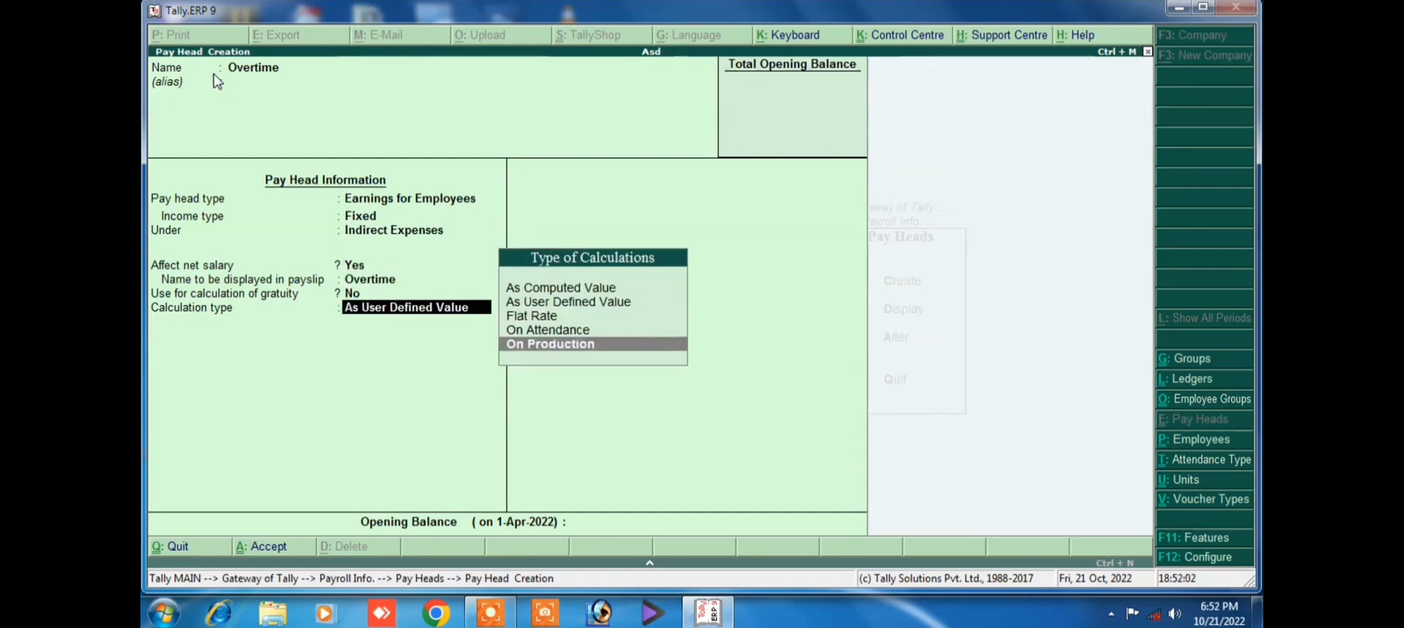
{"action": "key", "text": "Return"}
{"action": "key", "text": "Return"}
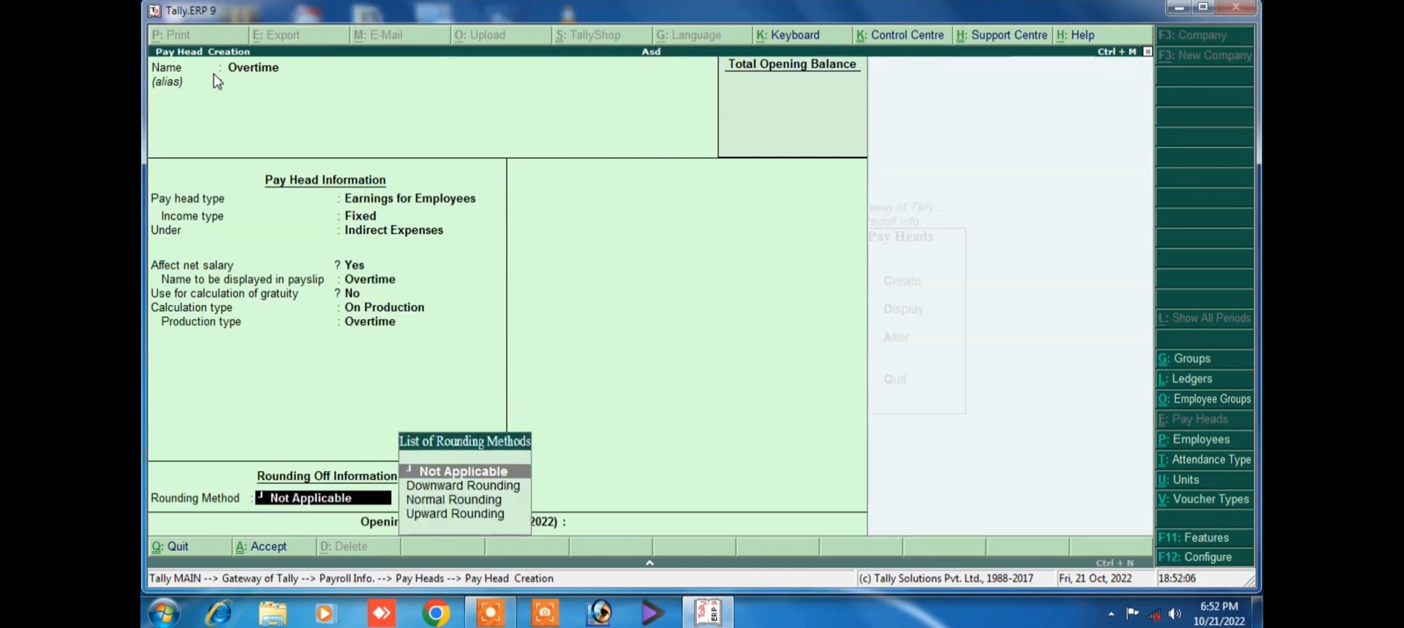
{"action": "key", "text": "Return"}
{"action": "key", "text": "Return"}
{"action": "key", "text": "Return"}
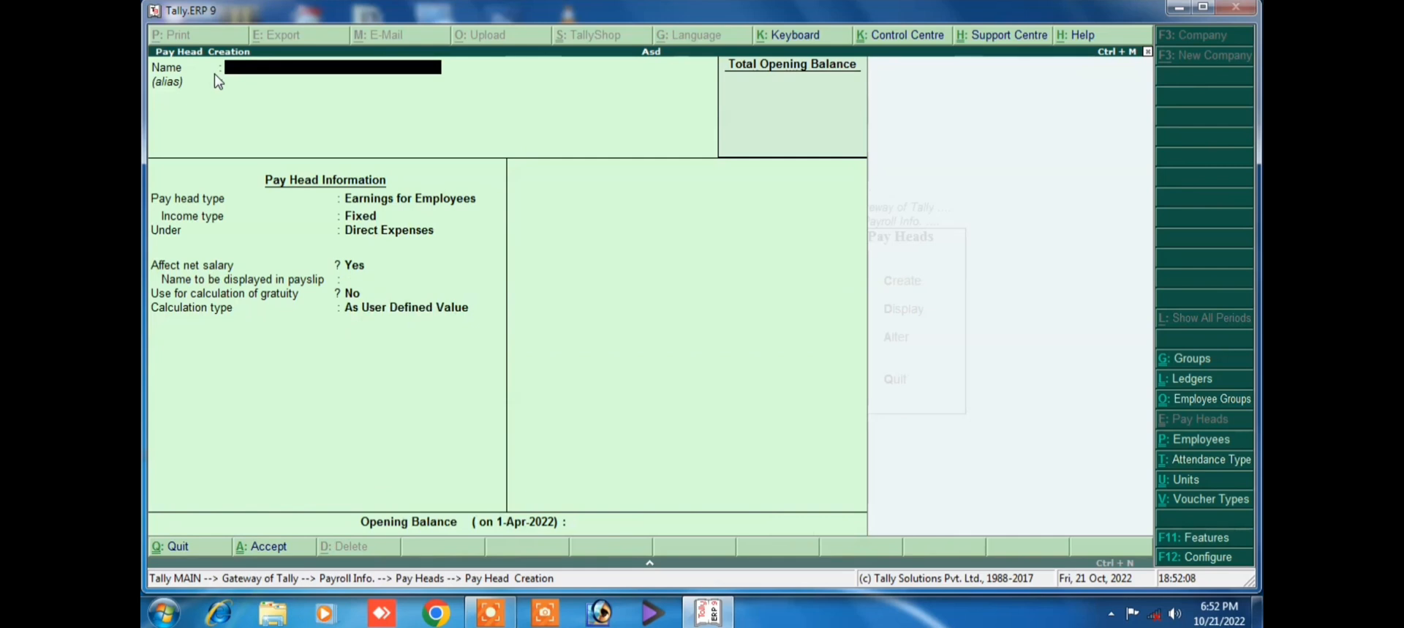
Define salary details for the employee in the Engineer group, effective from 1-Apr-2022
{"action": "key", "text": "Escape"}
{"action": "key", "text": "Escape"}
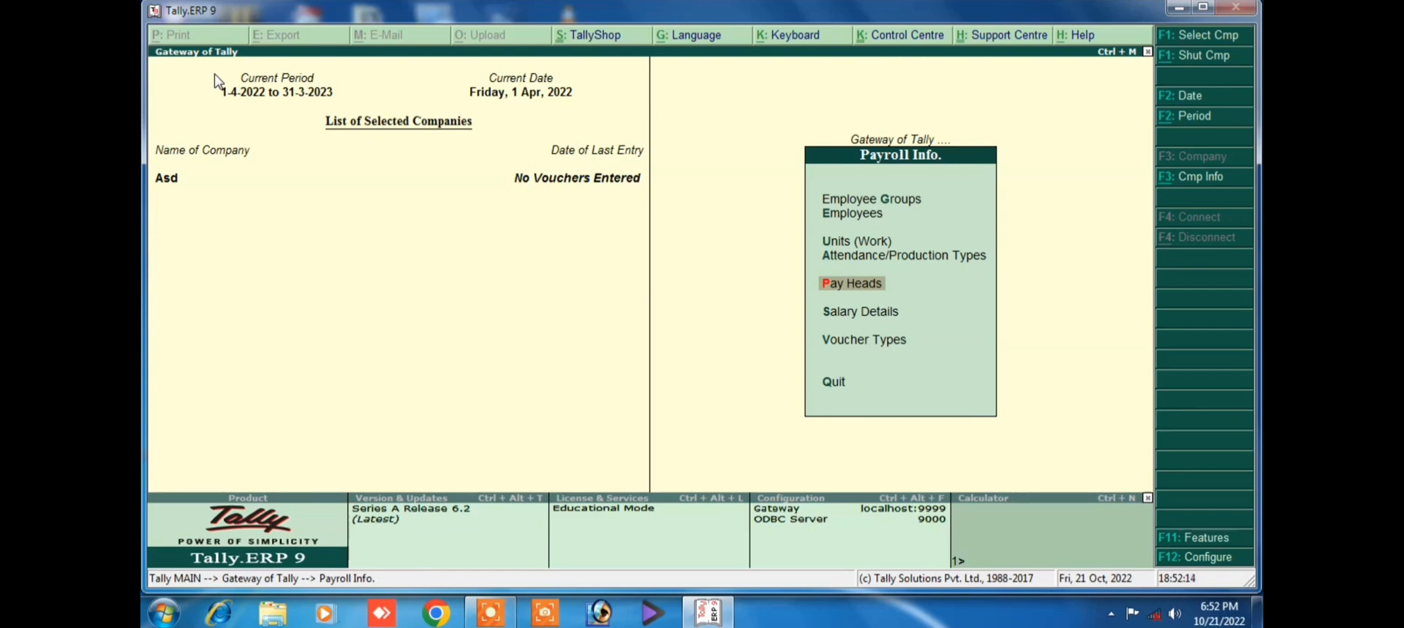
{"action": "key", "text": "Down"}
{"action": "key", "text": "Return"}
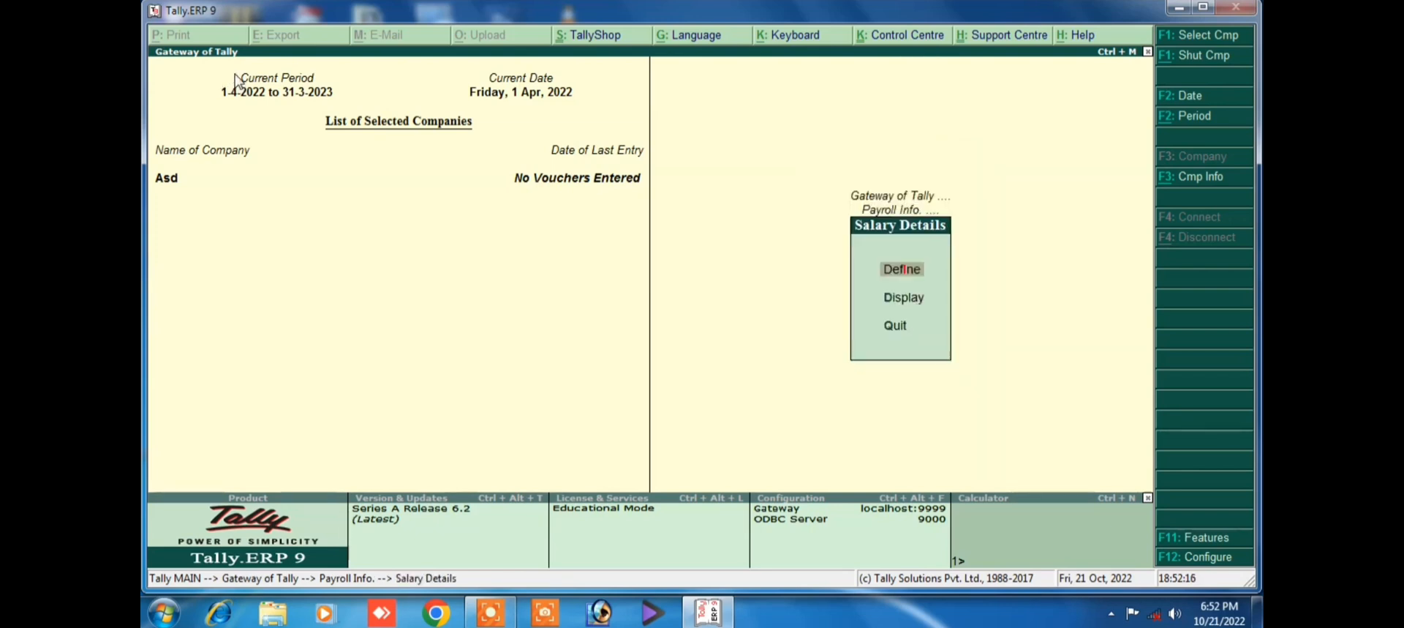
{"action": "key", "text": "Return"}
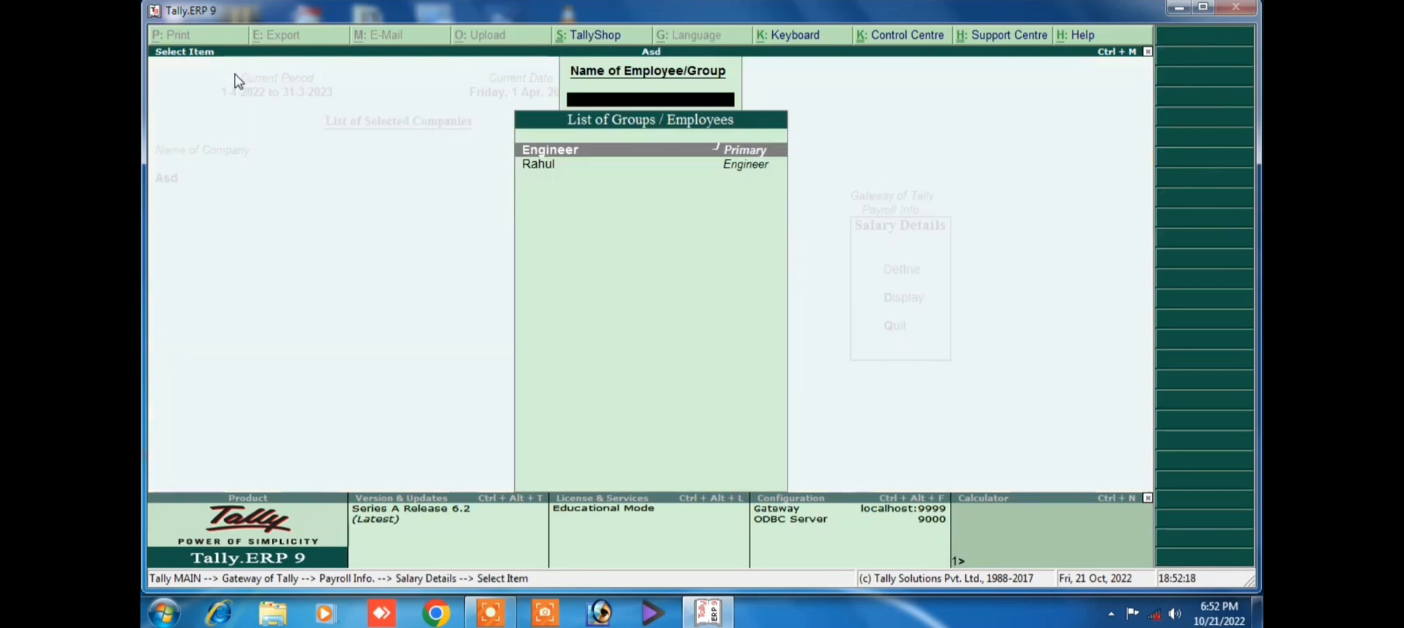
{"action": "key", "text": "Down"}
{"action": "key", "text": "Return"}
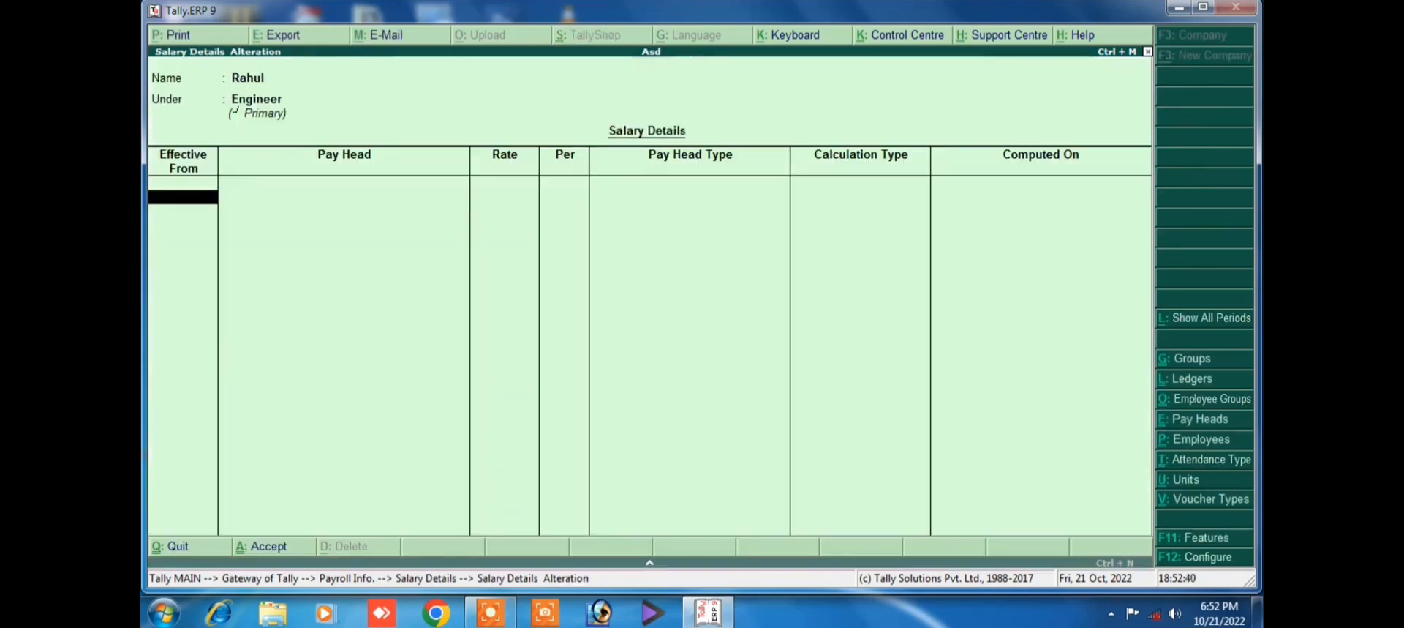
{"action": "type", "text": "1"}
{"action": "key", "text": "Return"}
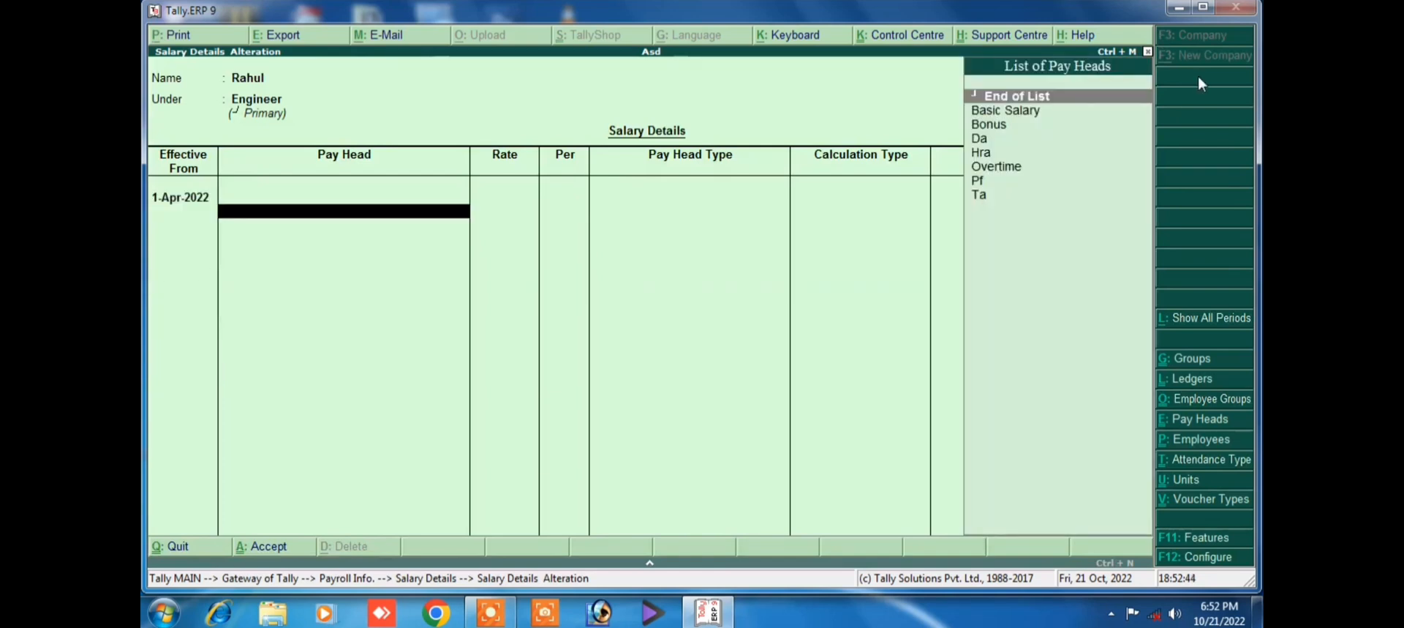
Add the Basic Salary pay head to the employee's salary details at a rate of 12,000 per month
{"action": "key", "text": "Down"}
{"action": "key", "text": "Return"}
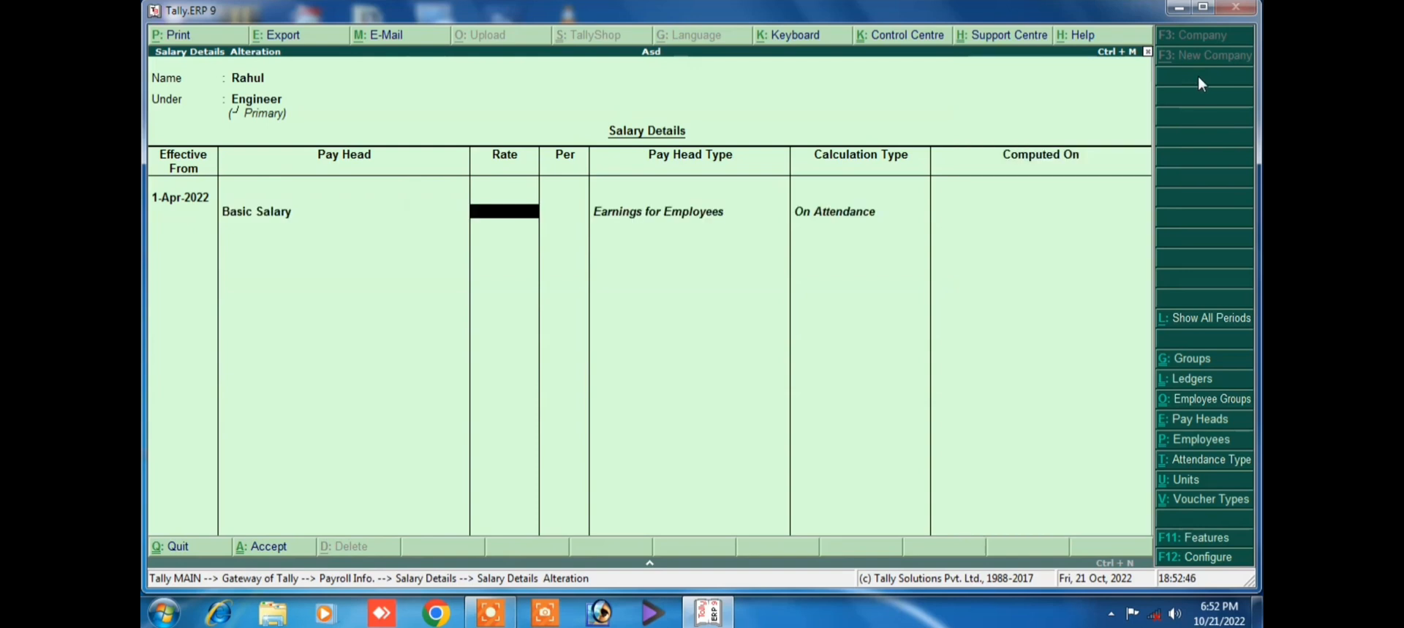
{"action": "type", "text": "12000"}
{"action": "key", "text": "Return"}
{"action": "key", "text": "Return"}
Add the Da and Ta pay heads to the employee's salary details
{"action": "key", "text": "Down"}
{"action": "key", "text": "Down"}
{"action": "key", "text": "Down"}
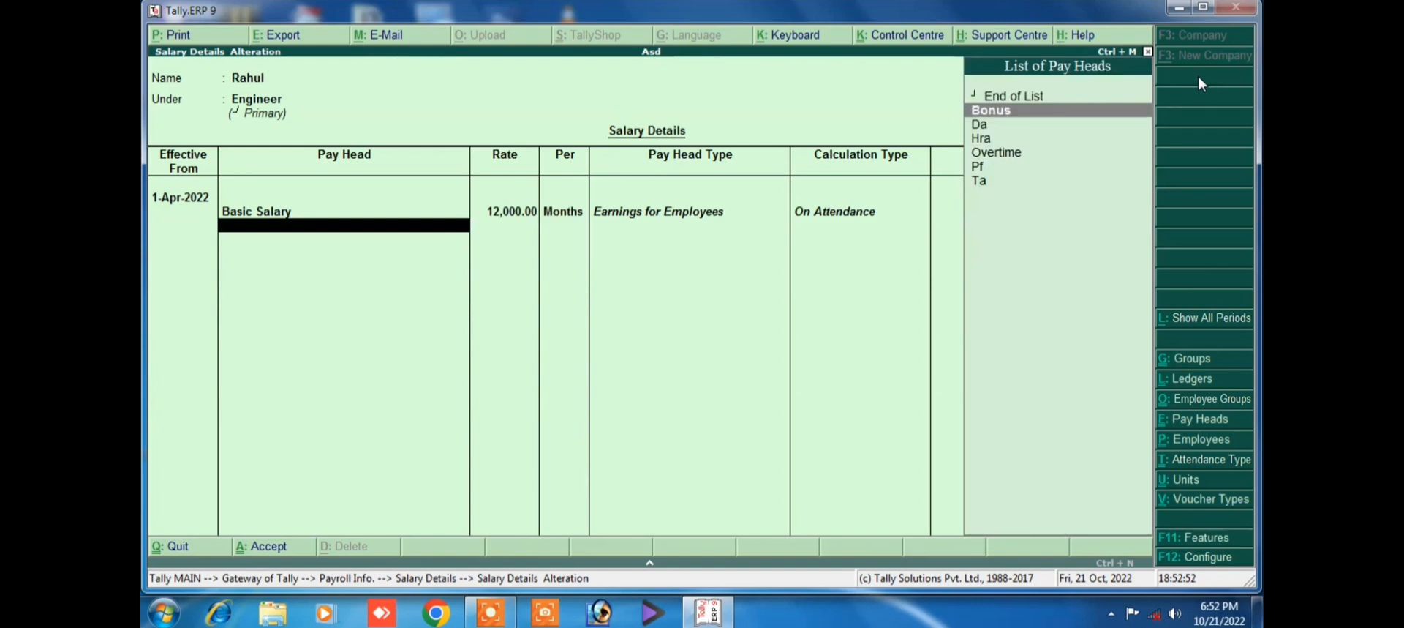
{"action": "key", "text": "Up"}
{"action": "key", "text": "Return"}
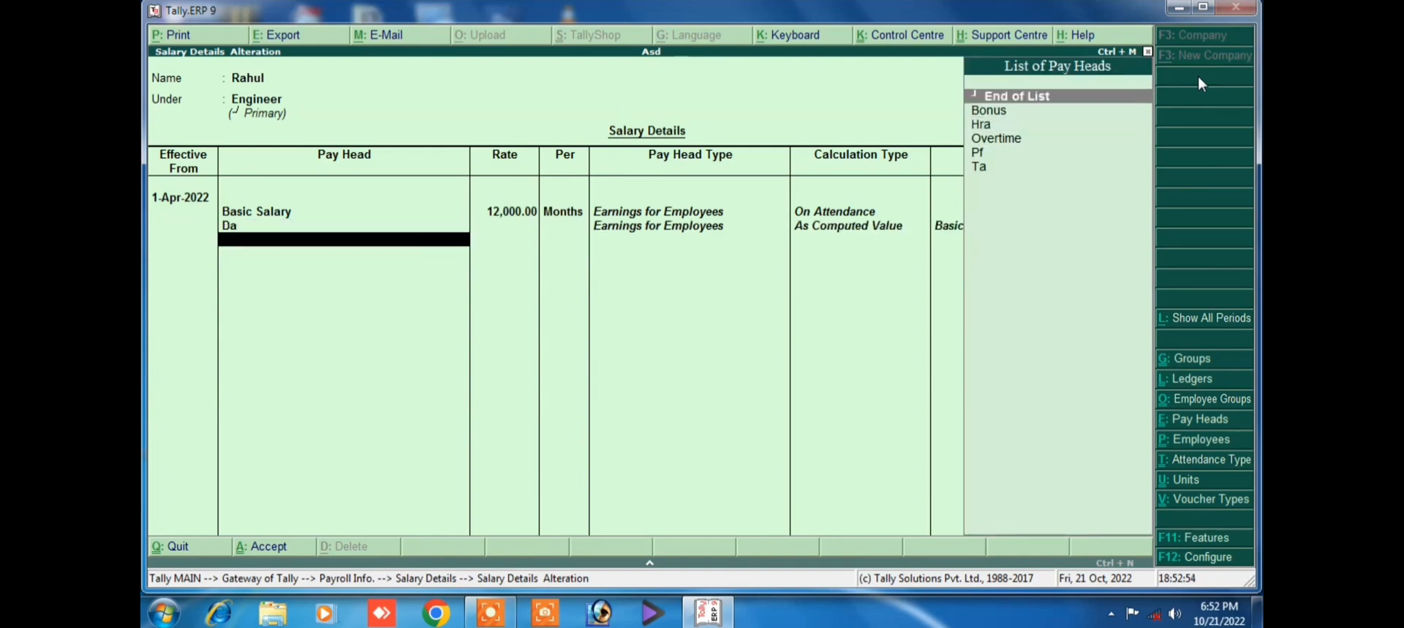
{"action": "key", "text": "Down"}
{"action": "key", "text": "Down"}
{"action": "key", "text": "Down"}
{"action": "key", "text": "Down"}
{"action": "key", "text": "Down"}
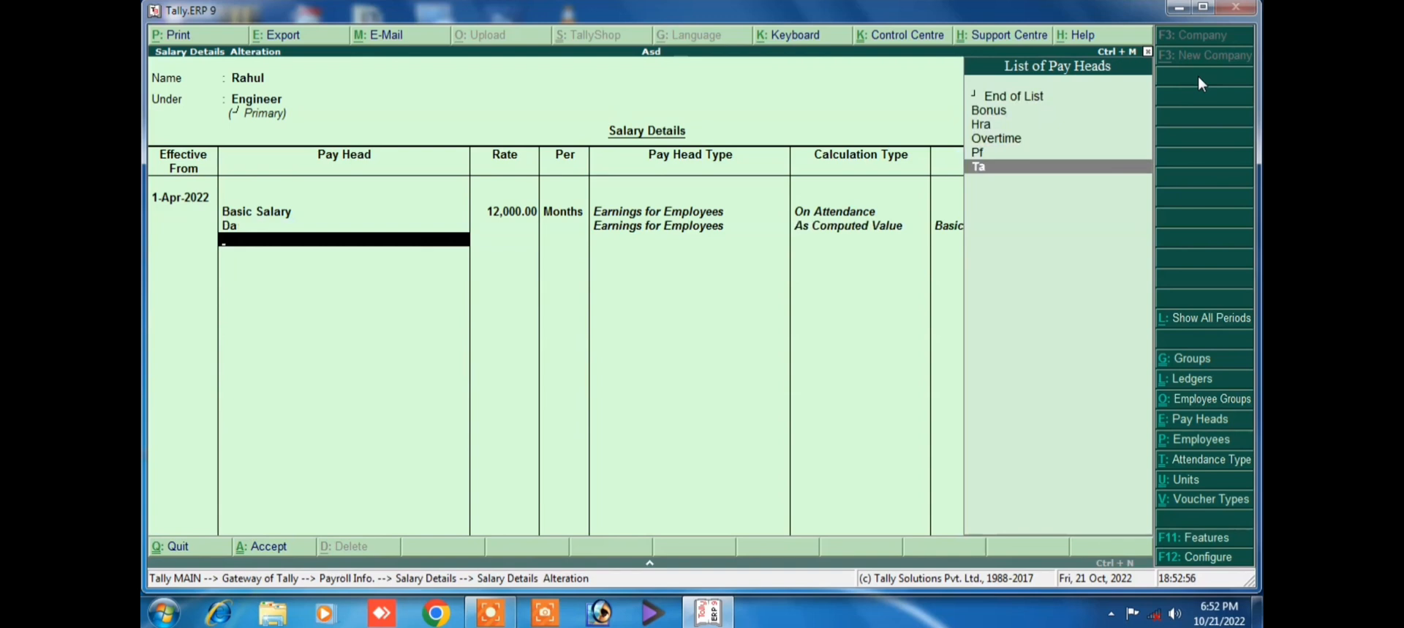
{"action": "key", "text": "Return"}
Add the Hra and Bonus pay heads to the employee's salary details
{"action": "key", "text": "Down"}
{"action": "key", "text": "Down"}
{"action": "key", "text": "Return"}
{"action": "key", "text": "Down"}
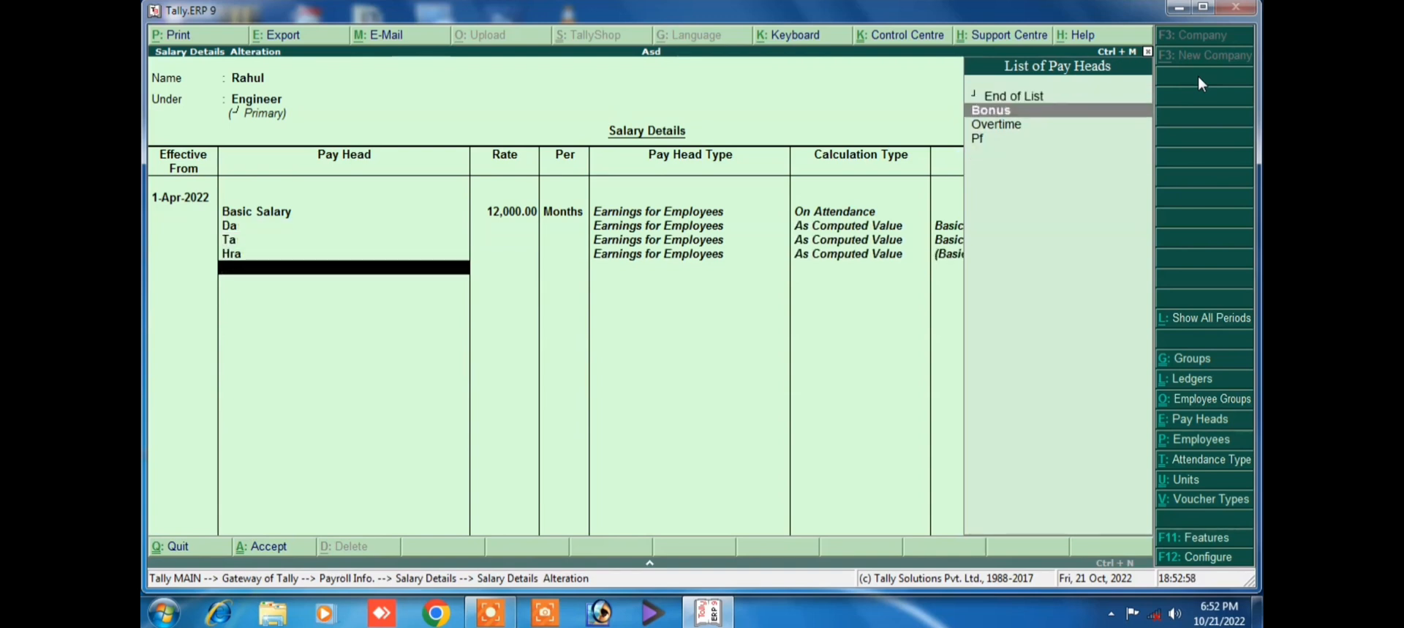
{"action": "key", "text": "Down"}
{"action": "key", "text": "Up"}
{"action": "key", "text": "Return"}
Add the Pf and Overtime pay heads to the salary details, with an Overtime rate of 10 per hr
{"action": "key", "text": "Down"}
{"action": "key", "text": "Down"}
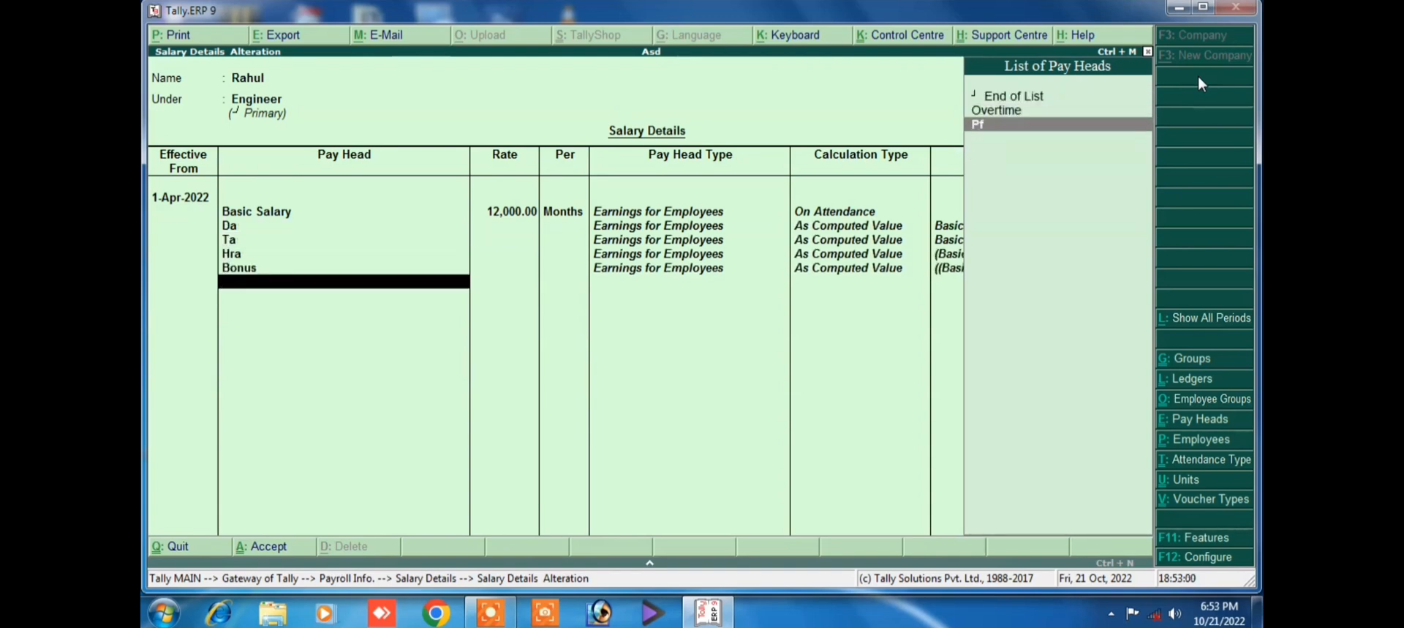
{"action": "key", "text": "Return"}
{"action": "key", "text": "Down"}
{"action": "key", "text": "Return"}
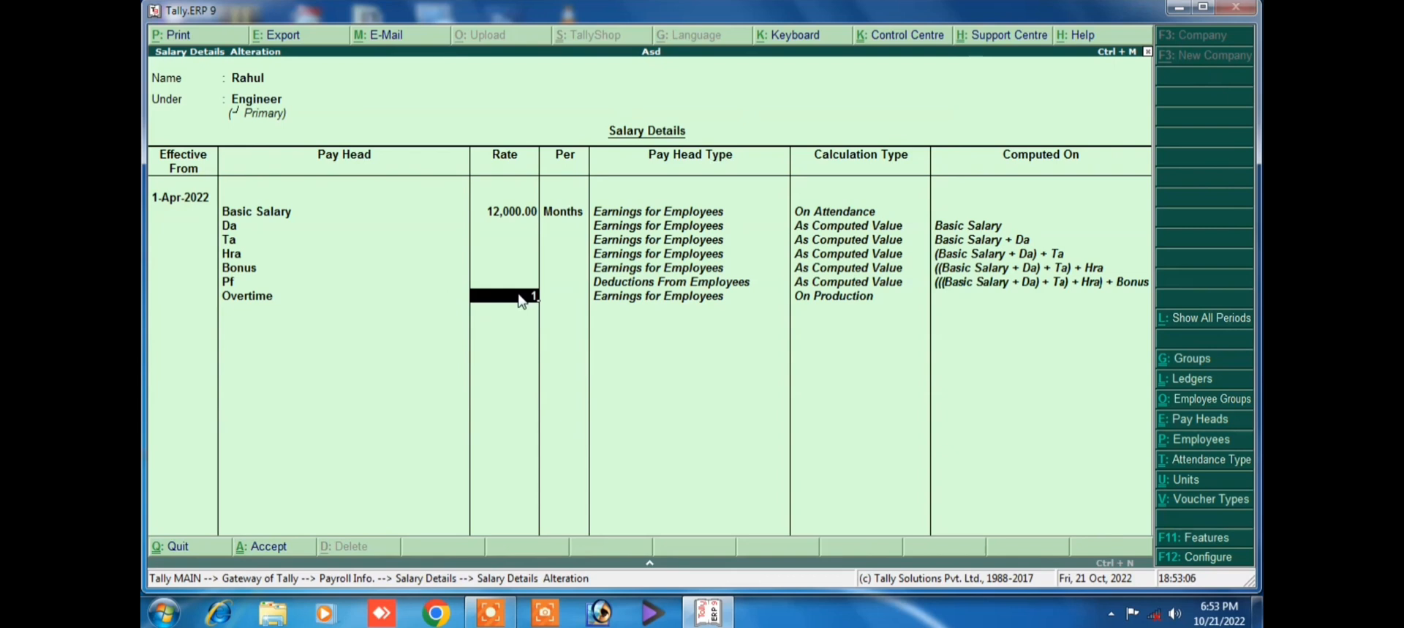
{"action": "type", "text": "0"}
{"action": "key", "text": "Return"}
{"action": "key", "text": "Return"}
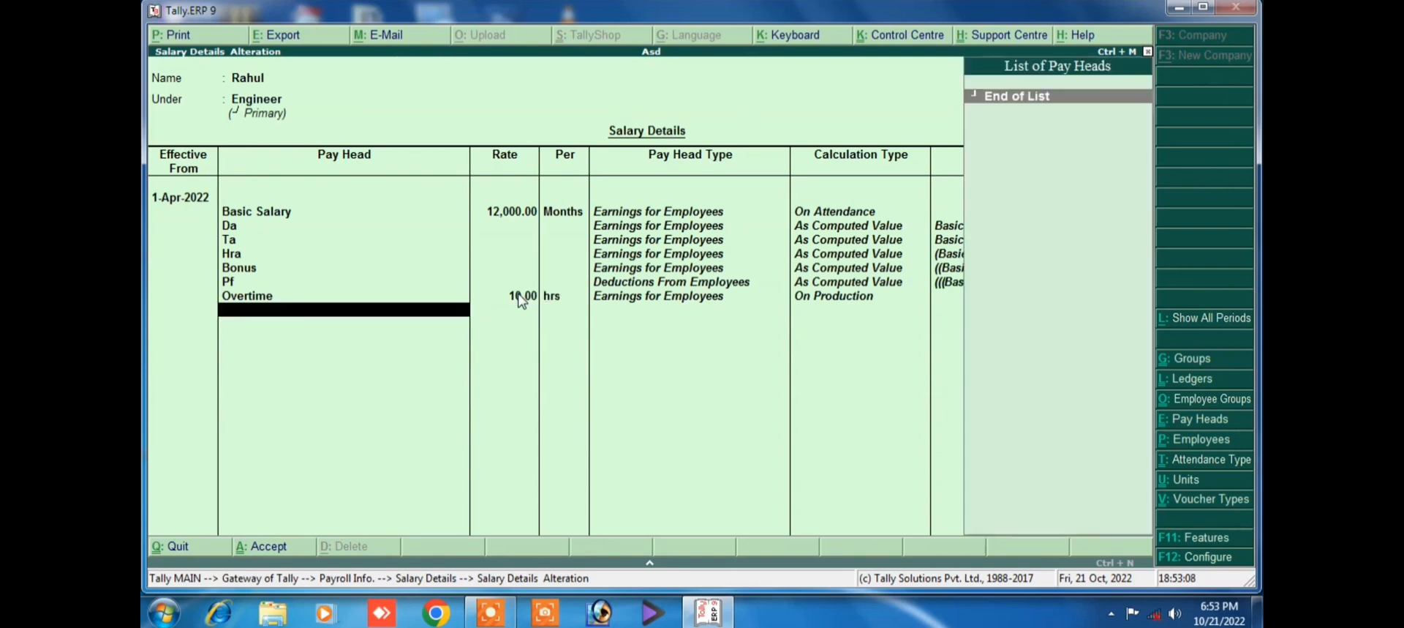
End the pay head list, save the employee's salary details and return to the Gateway of Tally
{"action": "key", "text": "Return"}
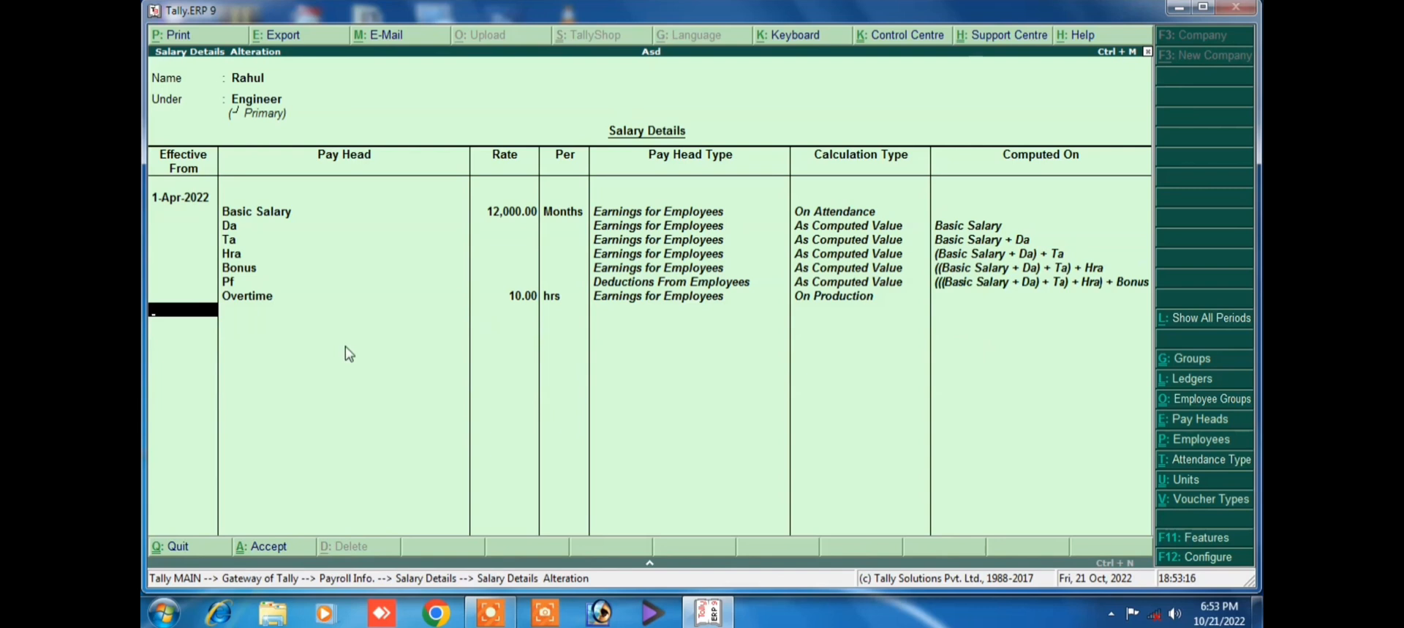
{"action": "key", "text": "Return"}
{"action": "key", "text": "Return"}
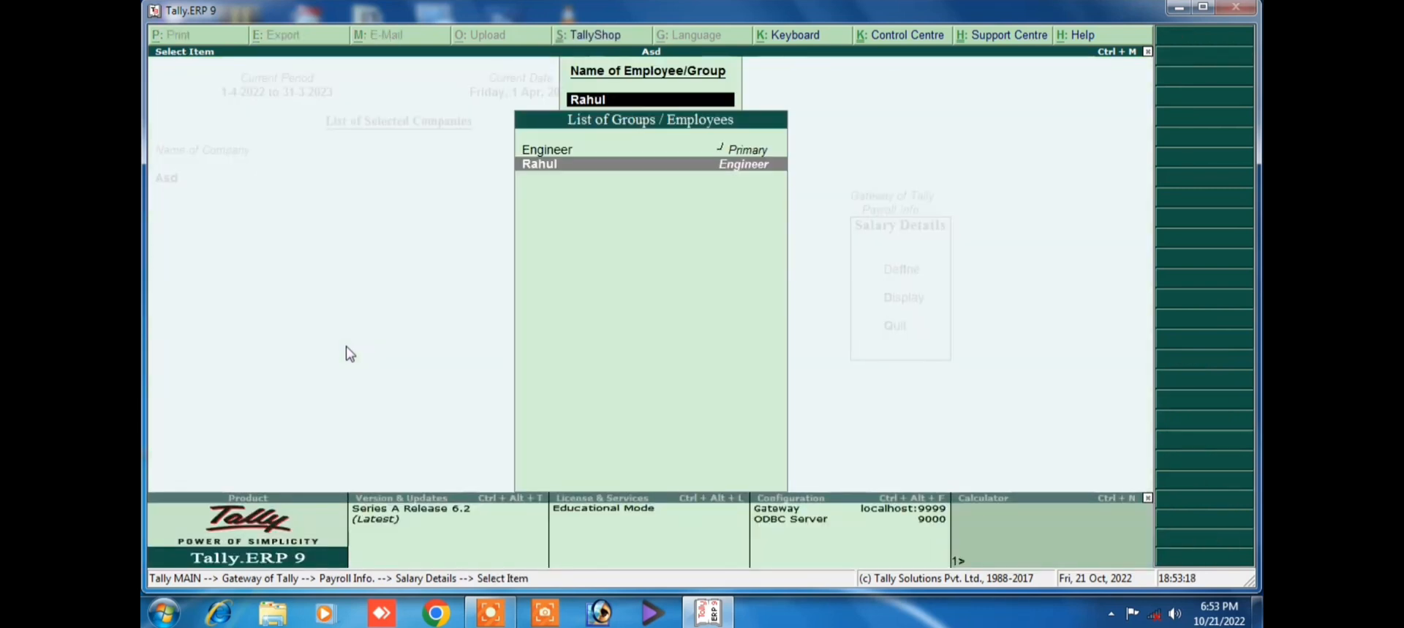
{"action": "key", "text": "Escape"}
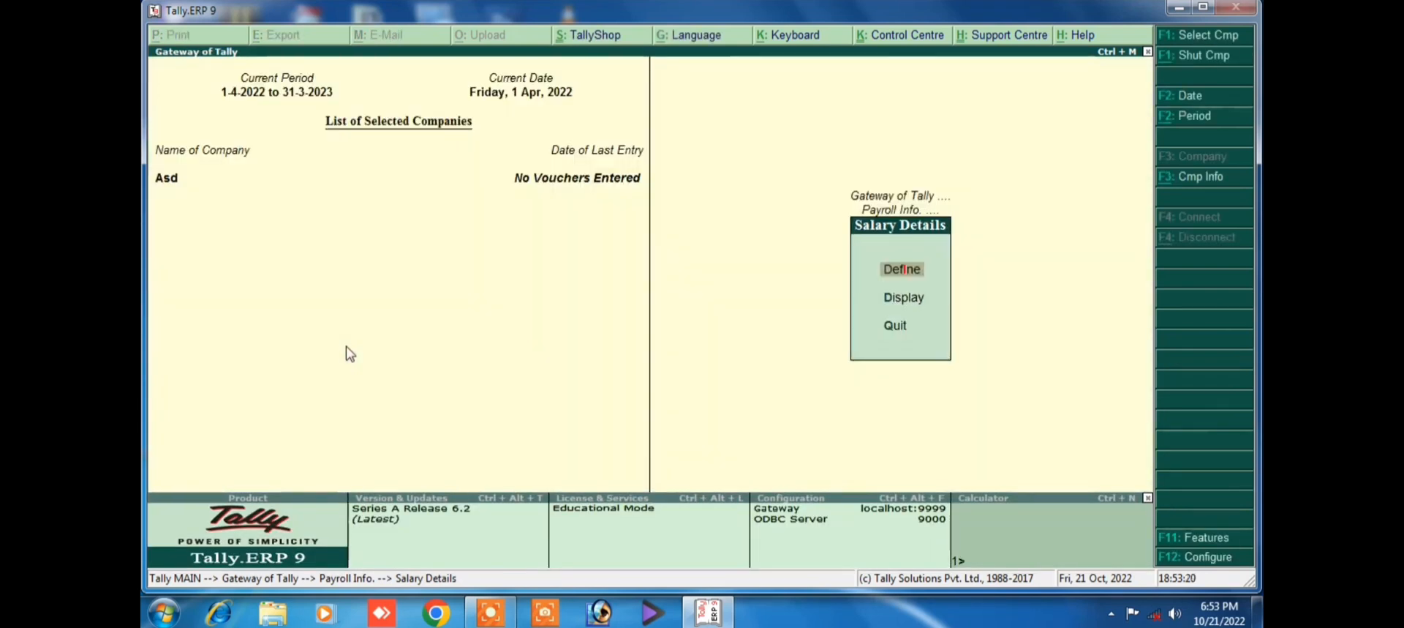
{"action": "key", "text": "Escape"}
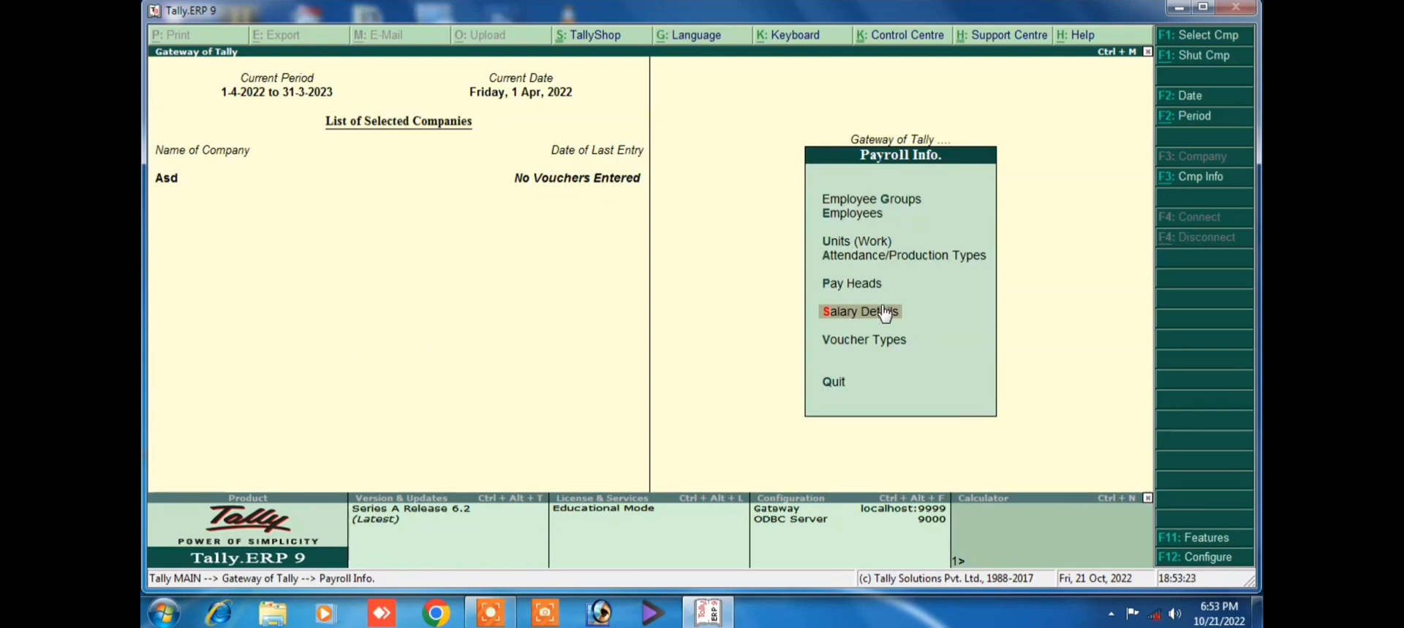
{"action": "key", "text": "Escape"}
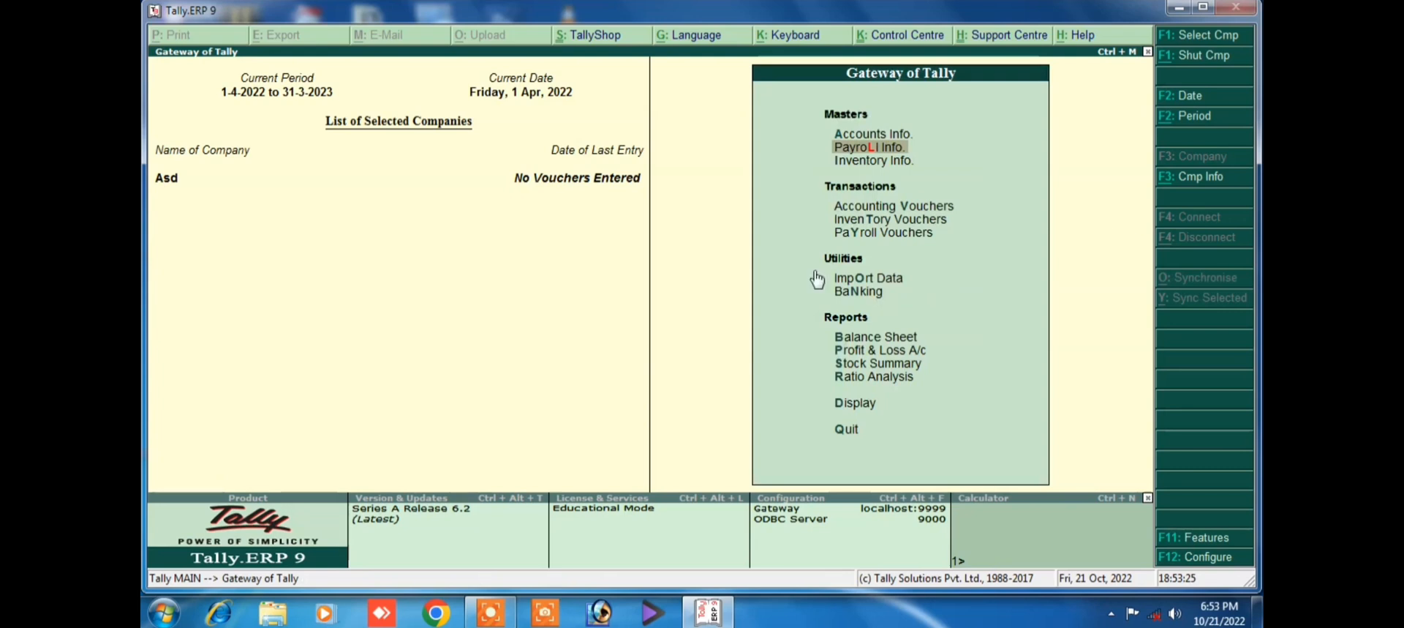
Start an Attendance payroll voucher and record 25 days of Presnt for the employee
{"action": "left_click", "coordinate": [921, 233]}
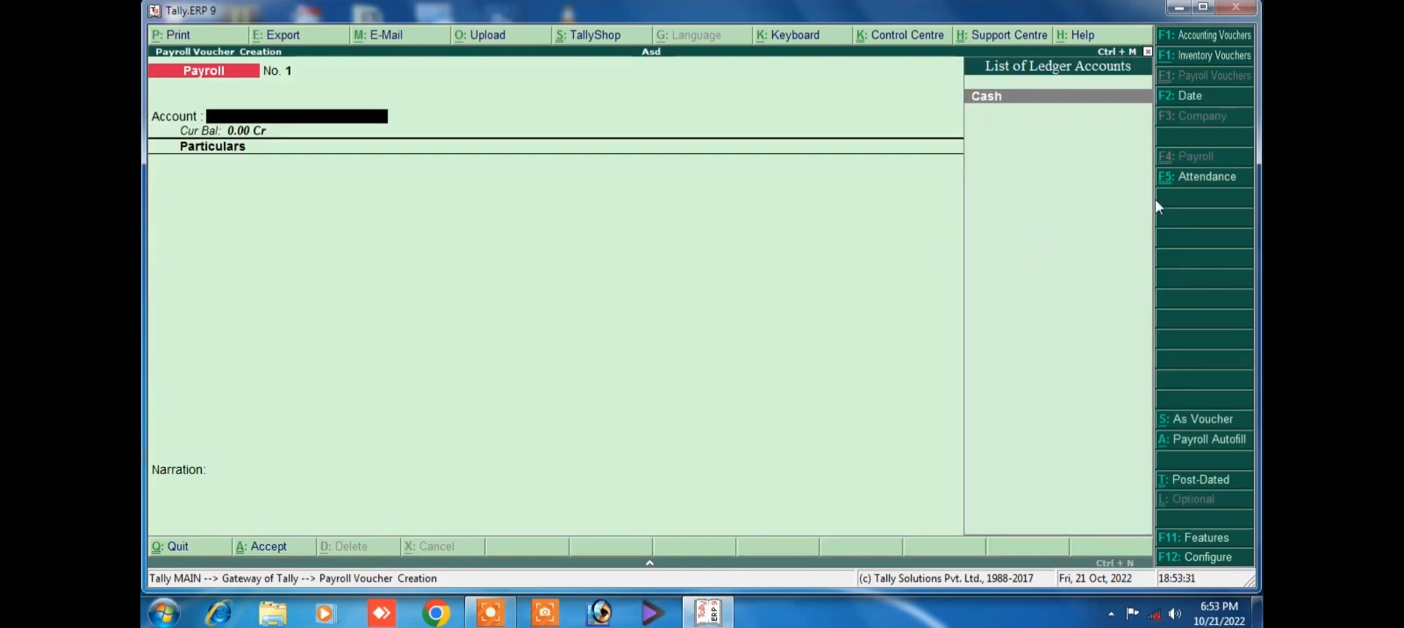
{"action": "left_click", "coordinate": [1169, 181]}
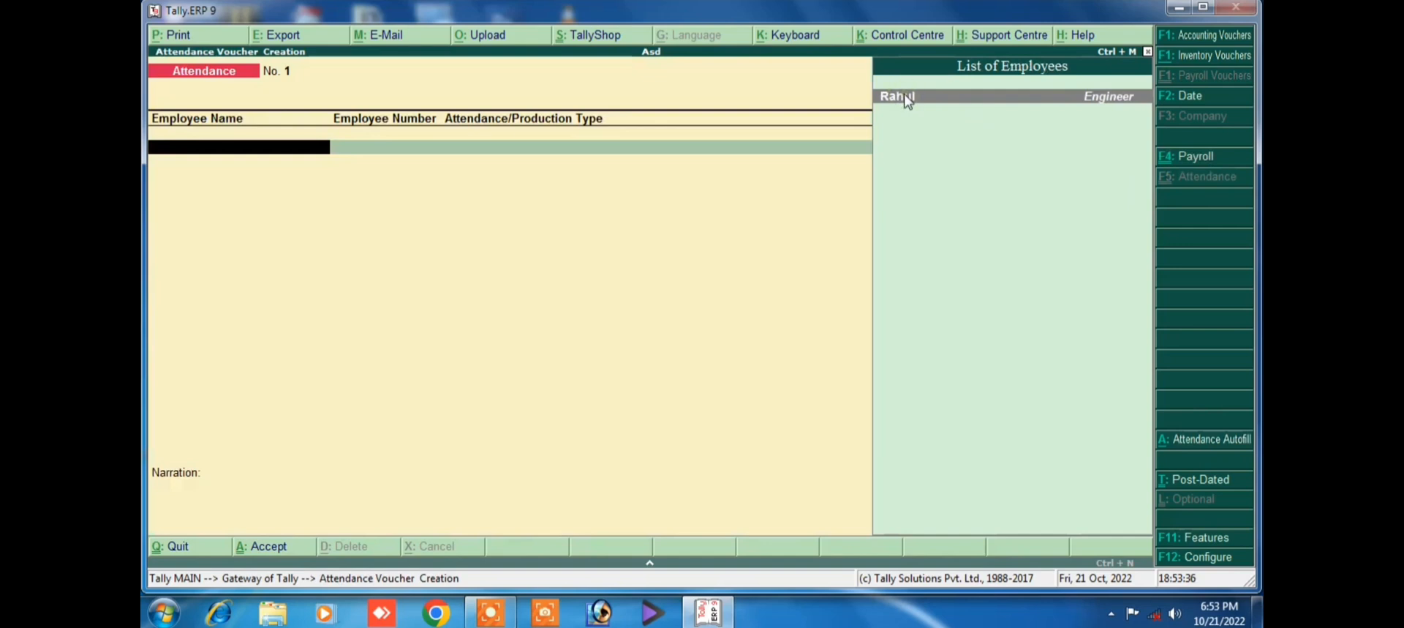
{"action": "left_click", "coordinate": [906, 100]}
{"action": "key", "text": "Down"}
{"action": "key", "text": "Down"}
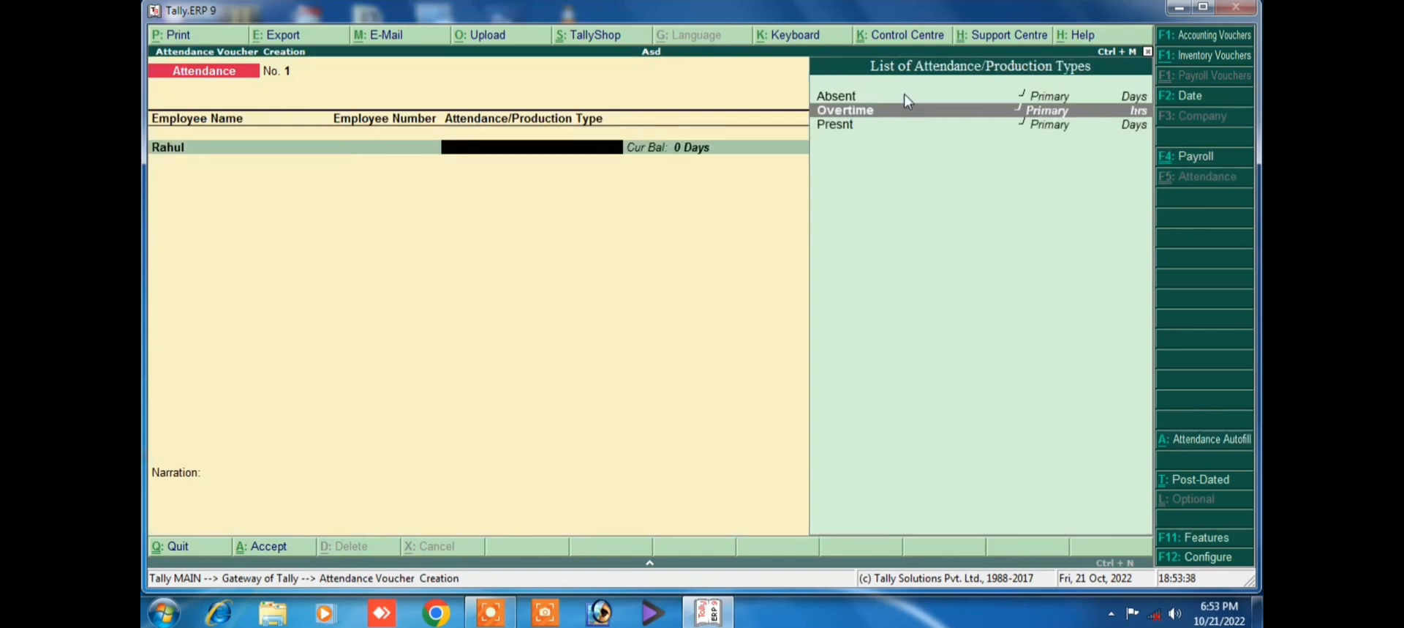
{"action": "key", "text": "Return"}
{"action": "type", "text": "25"}
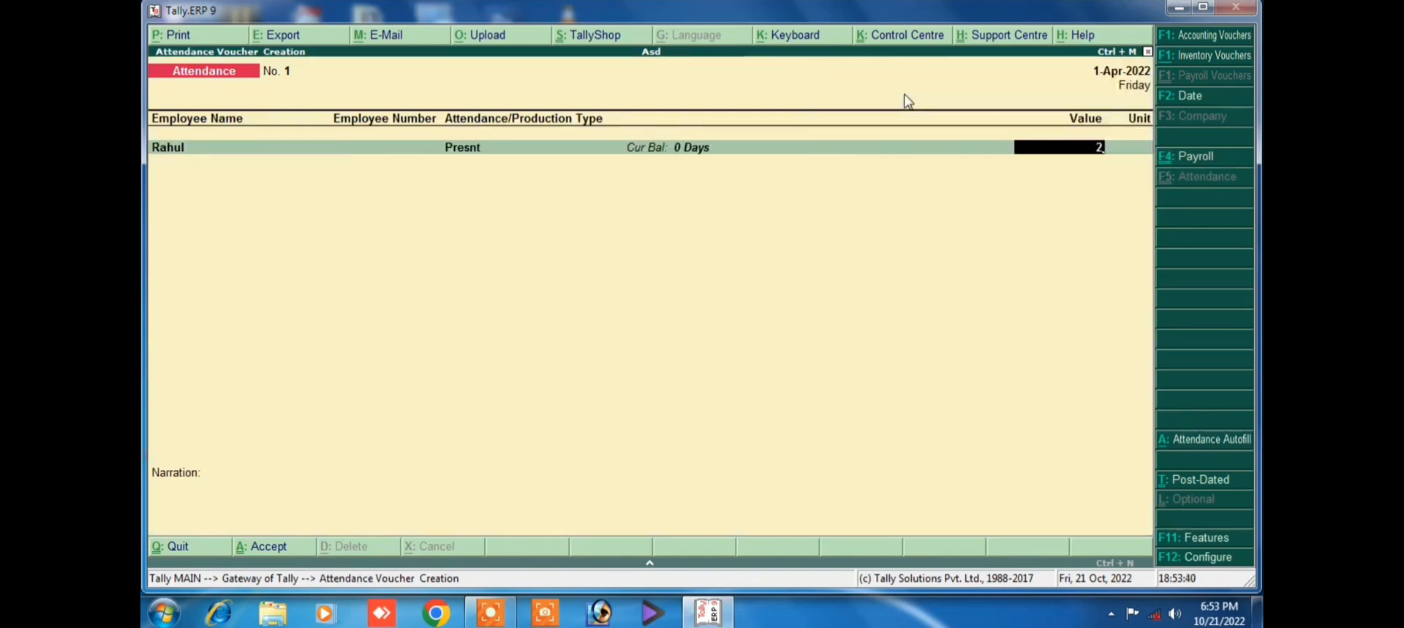
{"action": "key", "text": "Return"}
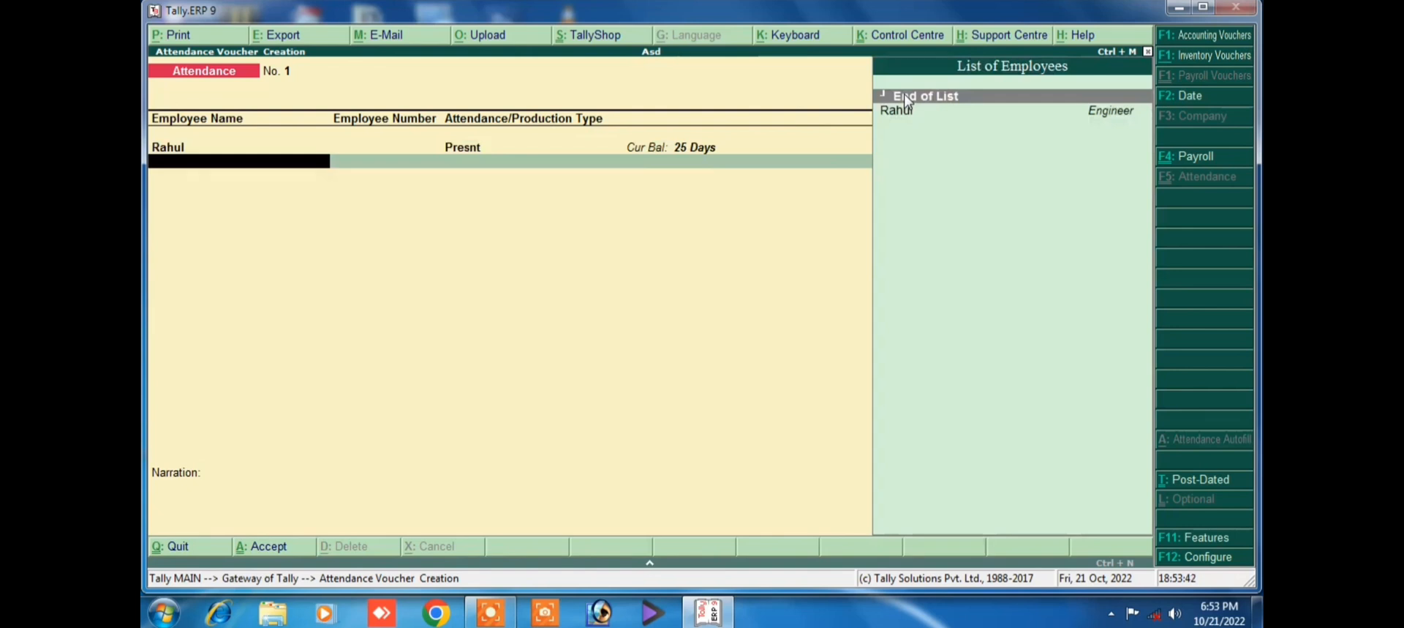
Add an attendance row for the same employee with 5 days of Absent
{"action": "left_click", "coordinate": [906, 103]}
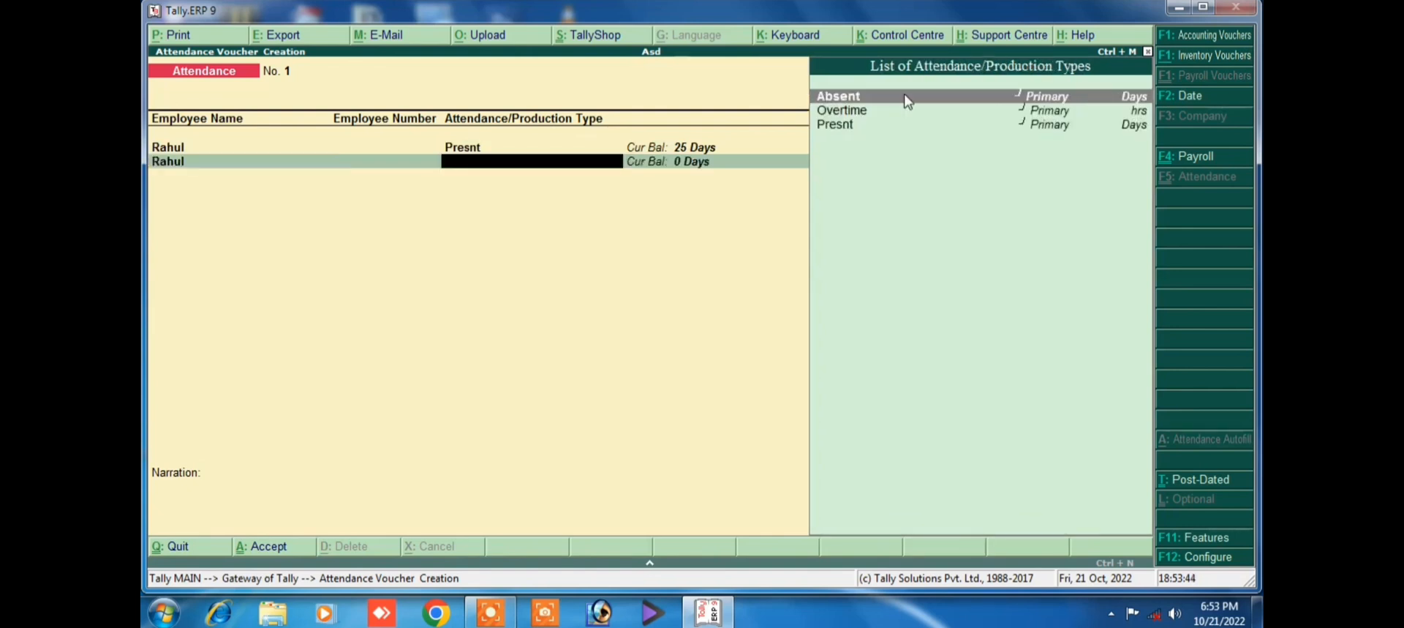
{"action": "left_click", "coordinate": [906, 98]}
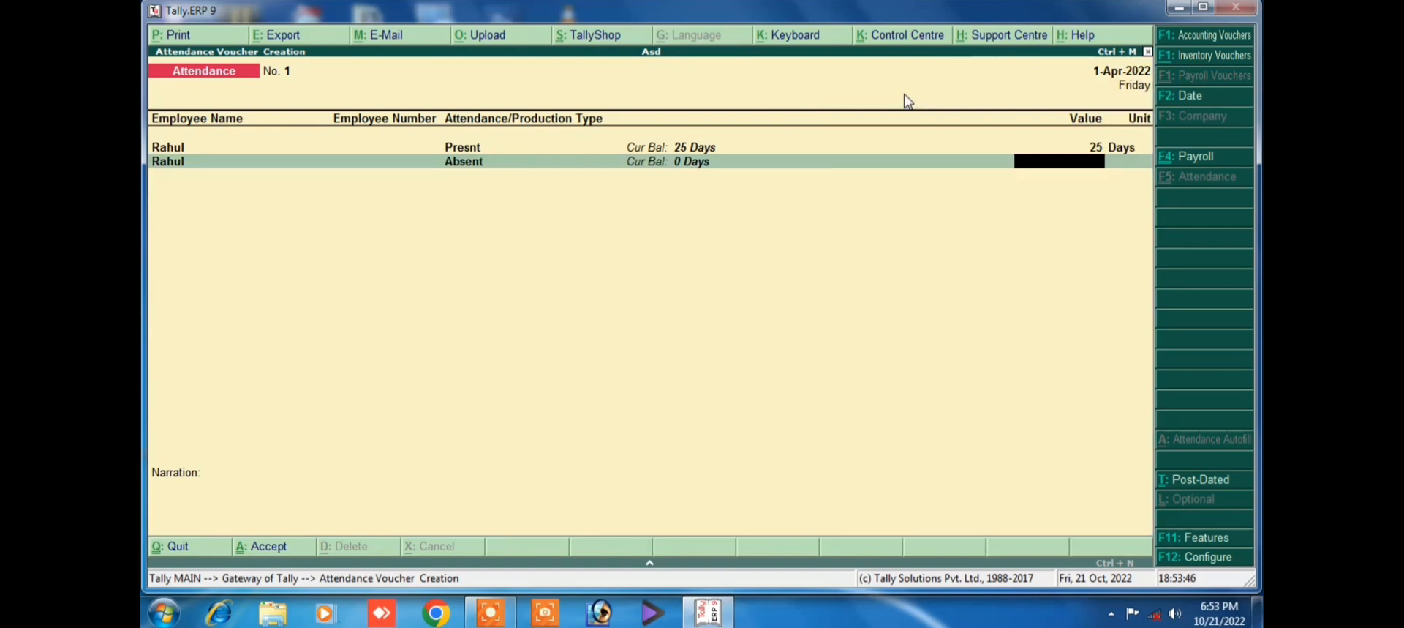
{"action": "key", "text": "Return"}
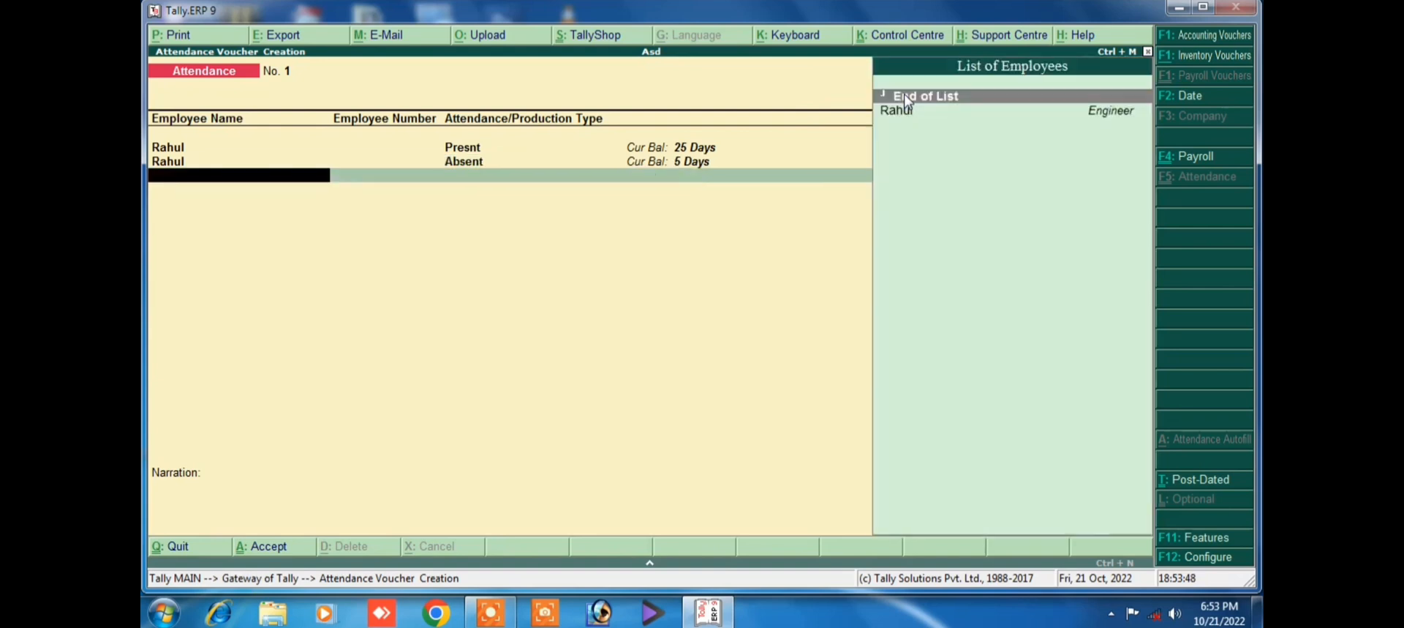
Add an attendance row for the same employee with 10 hrs of Overtime
{"action": "left_click", "coordinate": [907, 107]}
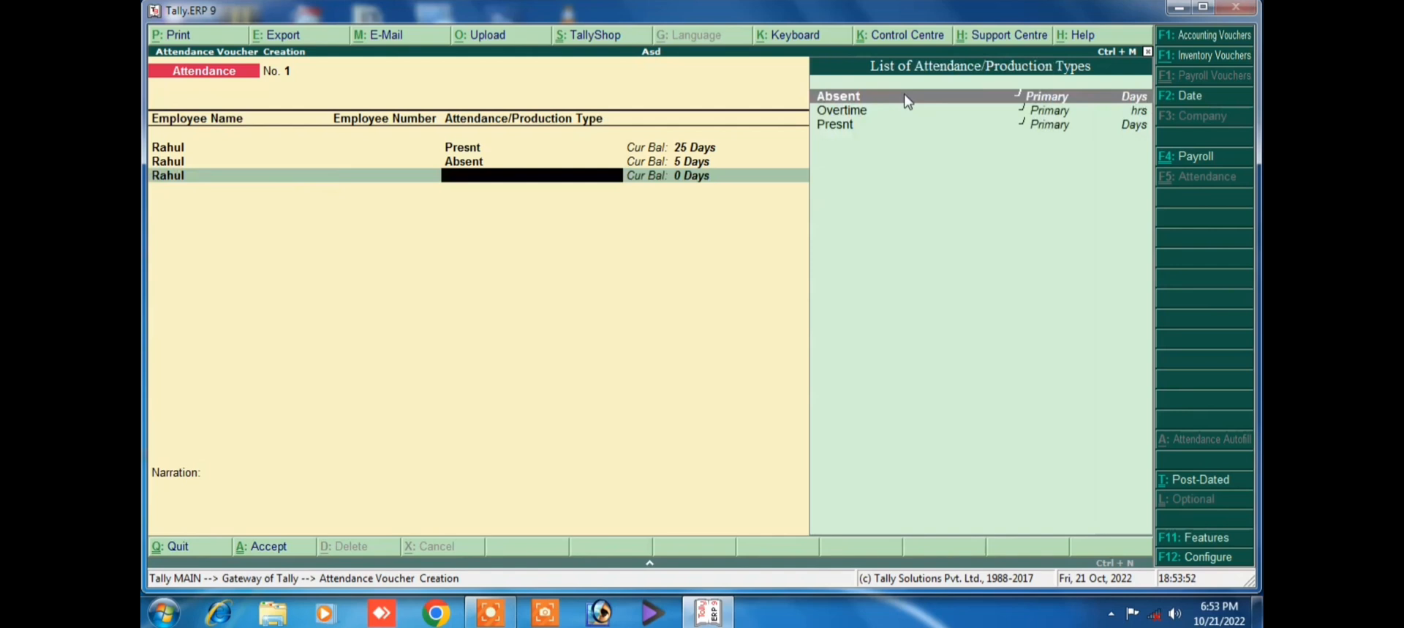
{"action": "key", "text": "Down"}
{"action": "key", "text": "Return"}
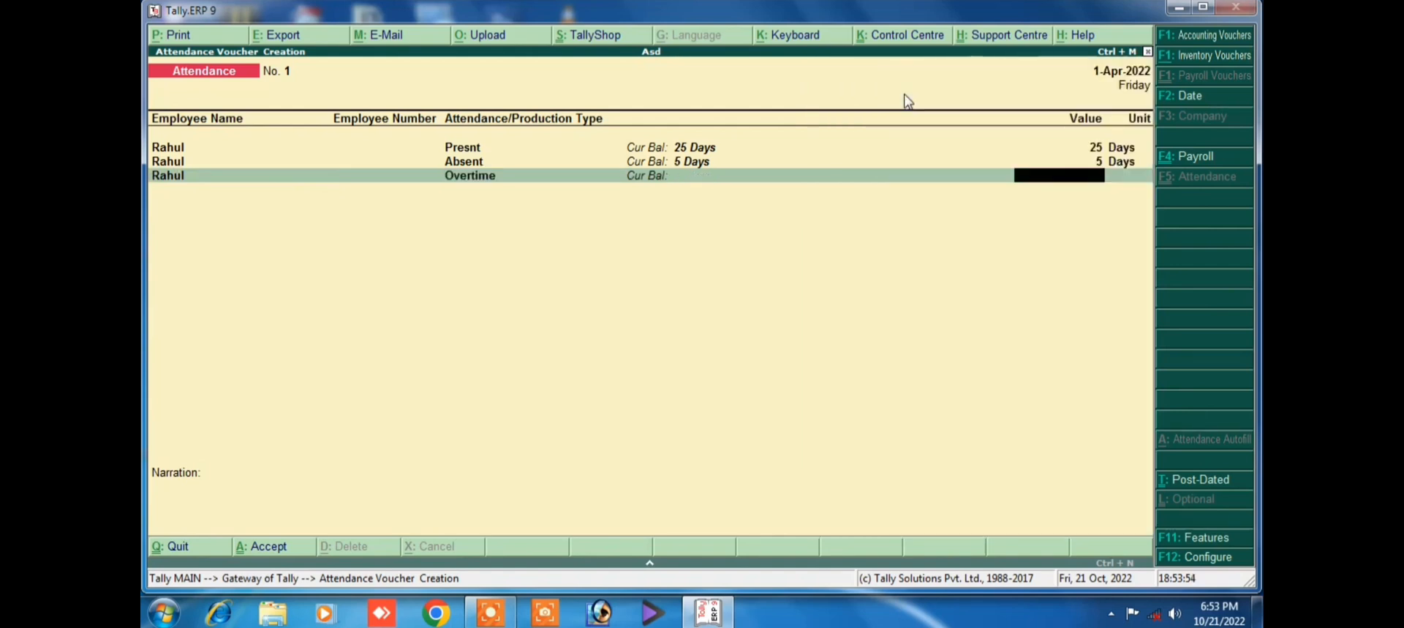
{"action": "type", "text": "10"}
{"action": "key", "text": "Return"}
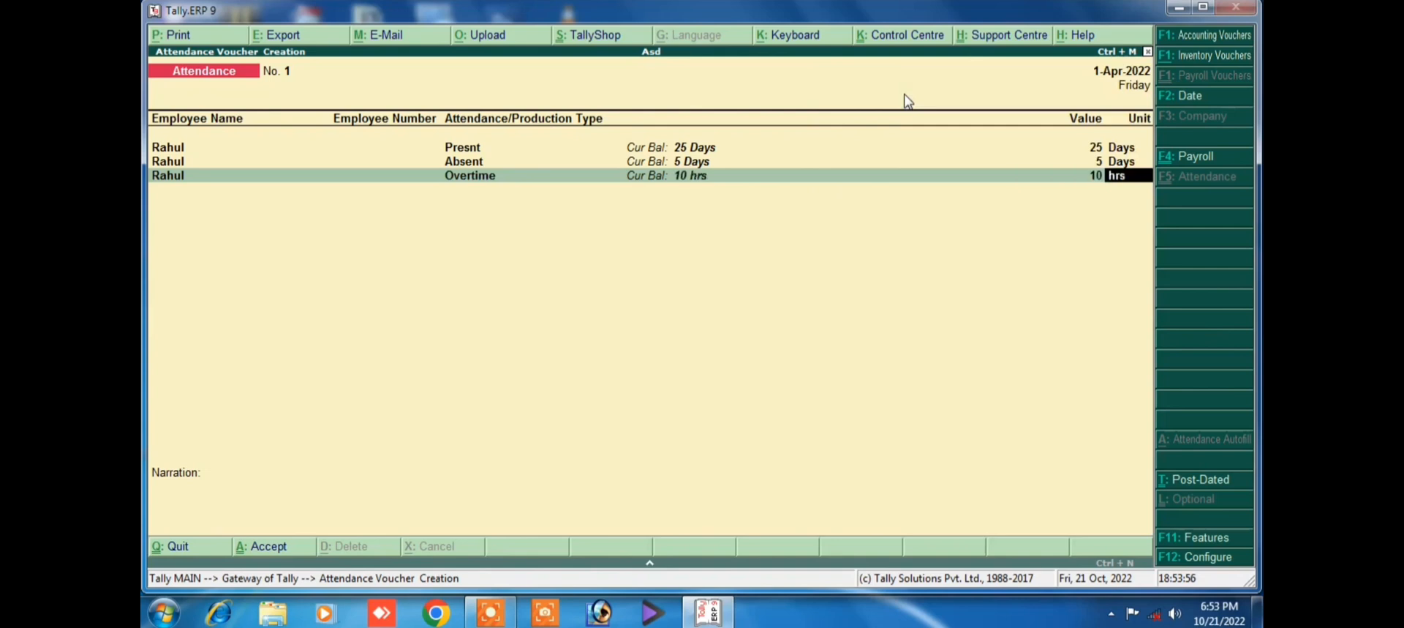
End the employee list and save the attendance voucher with an empty narration
{"action": "left_click", "coordinate": [907, 98]}
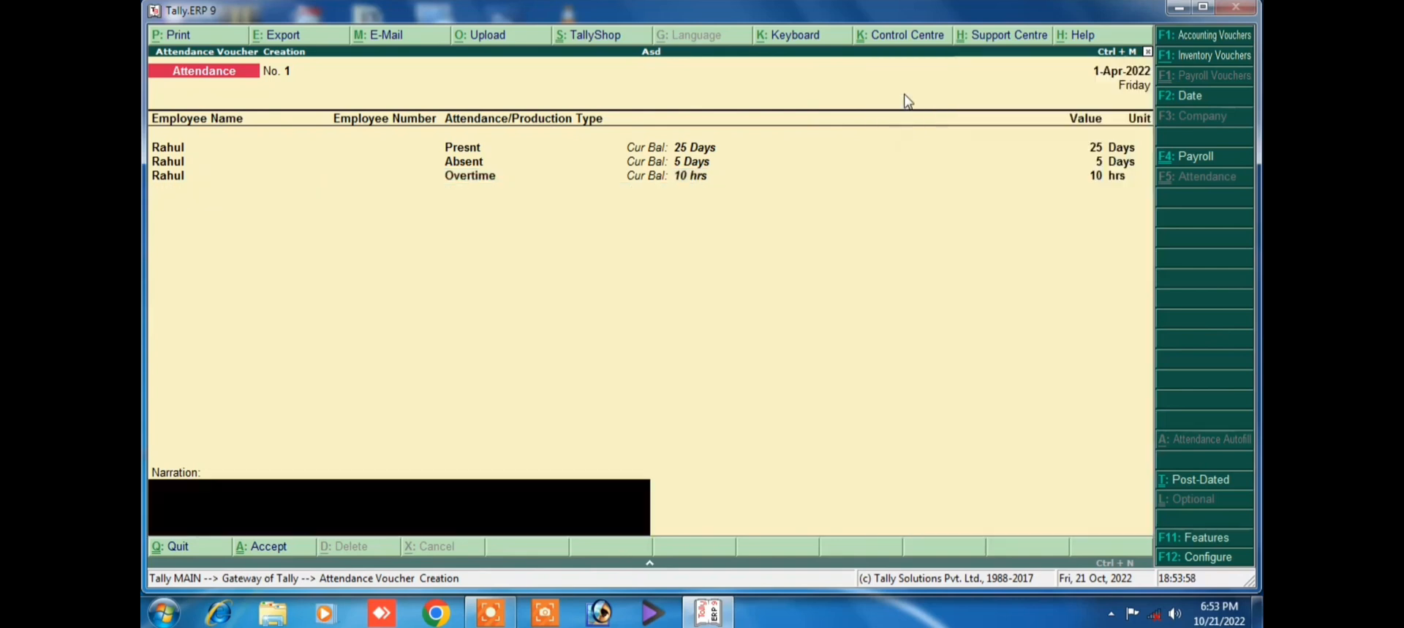
{"action": "key", "text": "Return"}
{"action": "key", "text": "Return"}
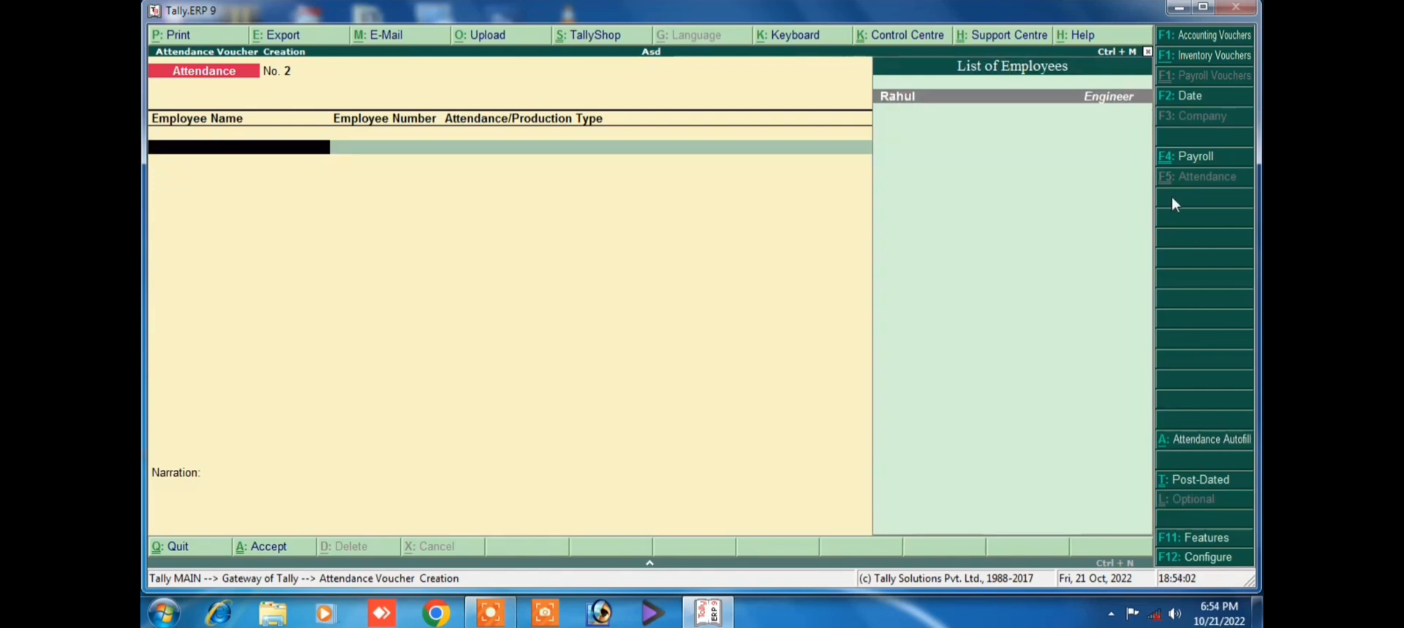
Start a Payroll voucher and set Payroll Autofill to process Salary from 1-4-2022 to 1-4-2022
{"action": "left_click", "coordinate": [1166, 155]}
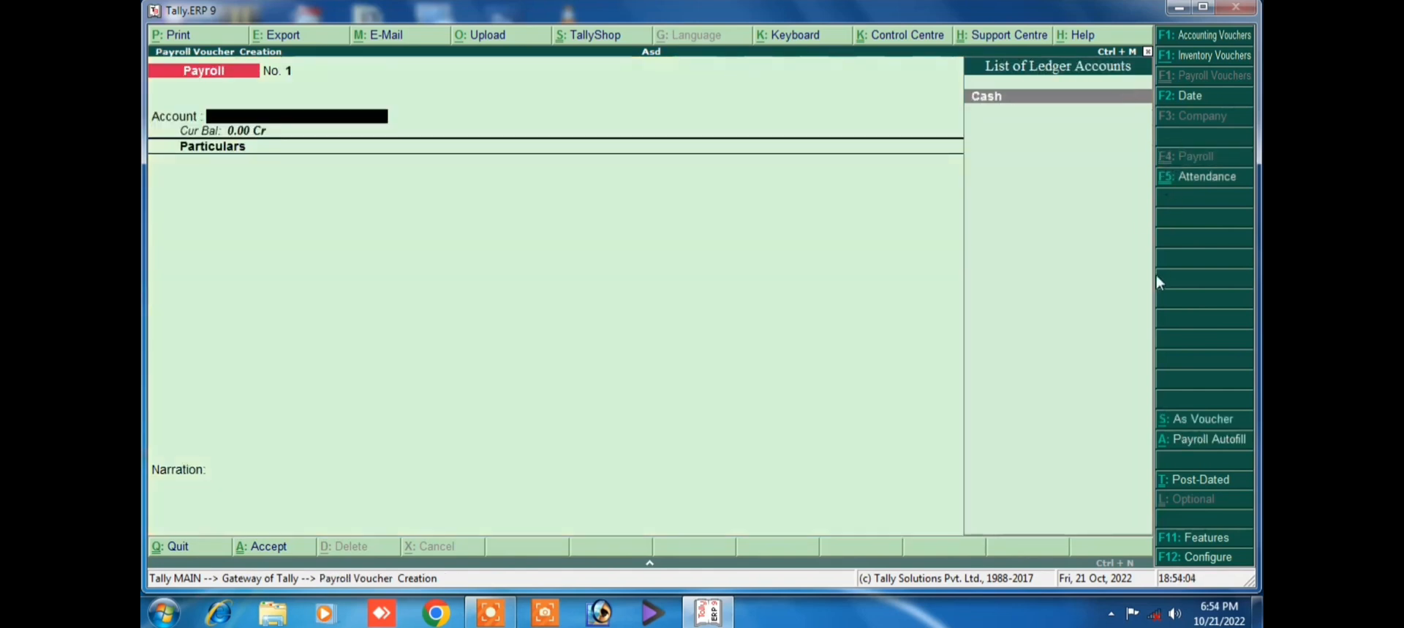
{"action": "left_click", "coordinate": [1168, 442]}
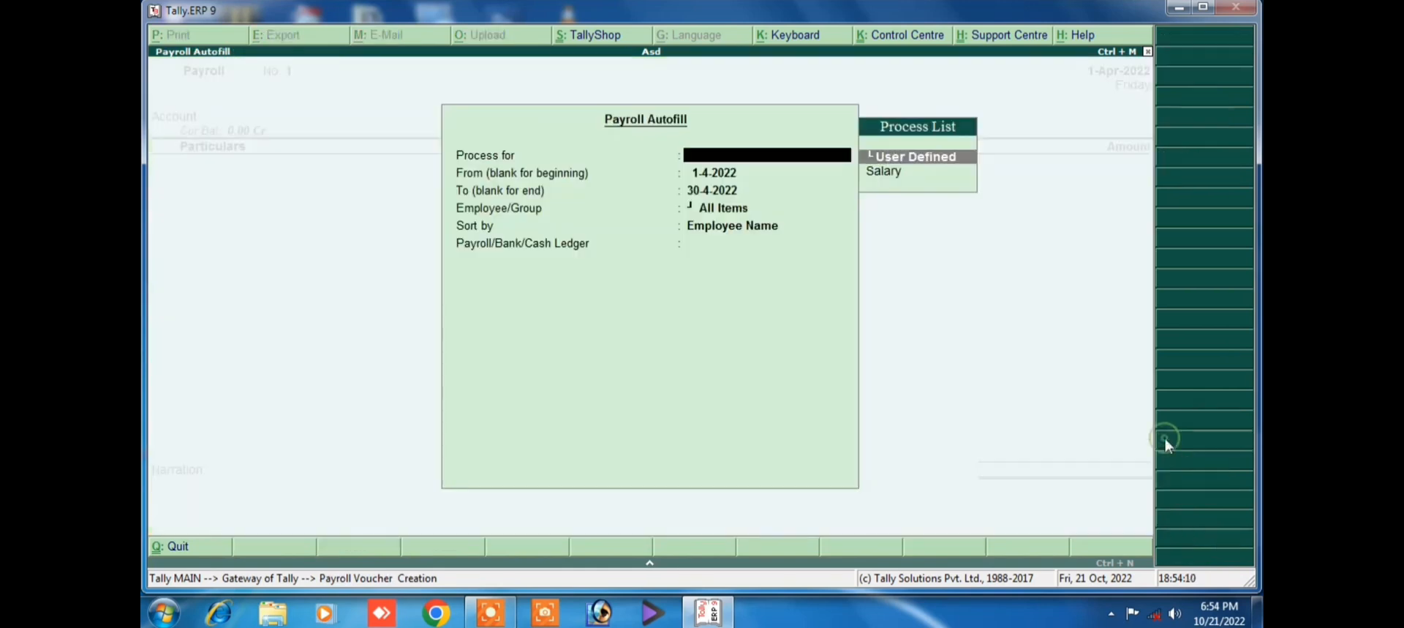
{"action": "key", "text": "Down"}
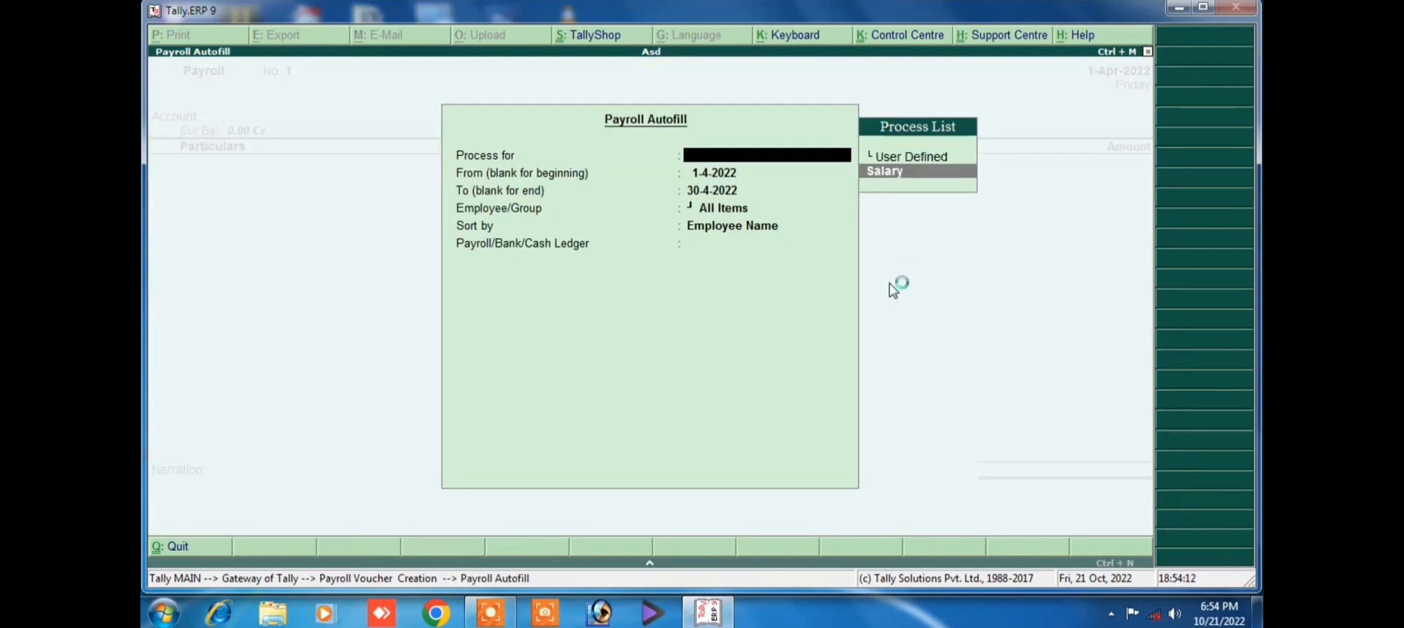
{"action": "key", "text": "Return"}
{"action": "key", "text": "Return"}
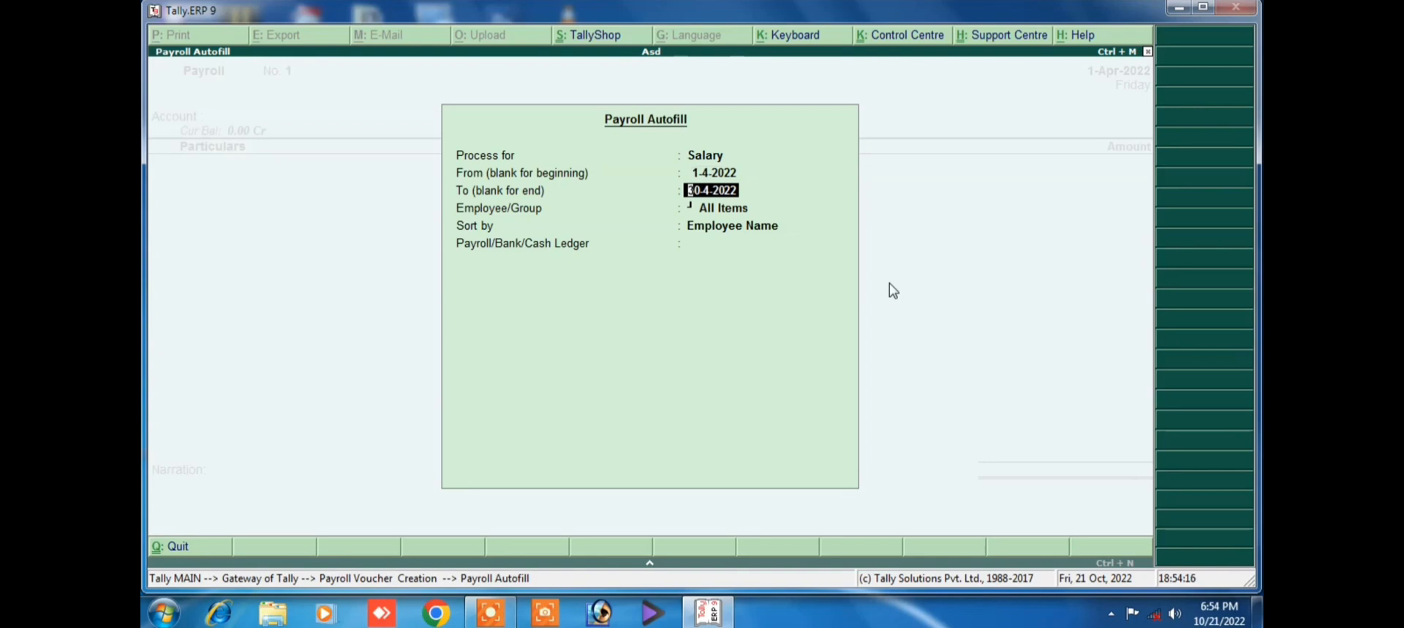
{"action": "type", "text": "1"}
{"action": "key", "text": "Return"}
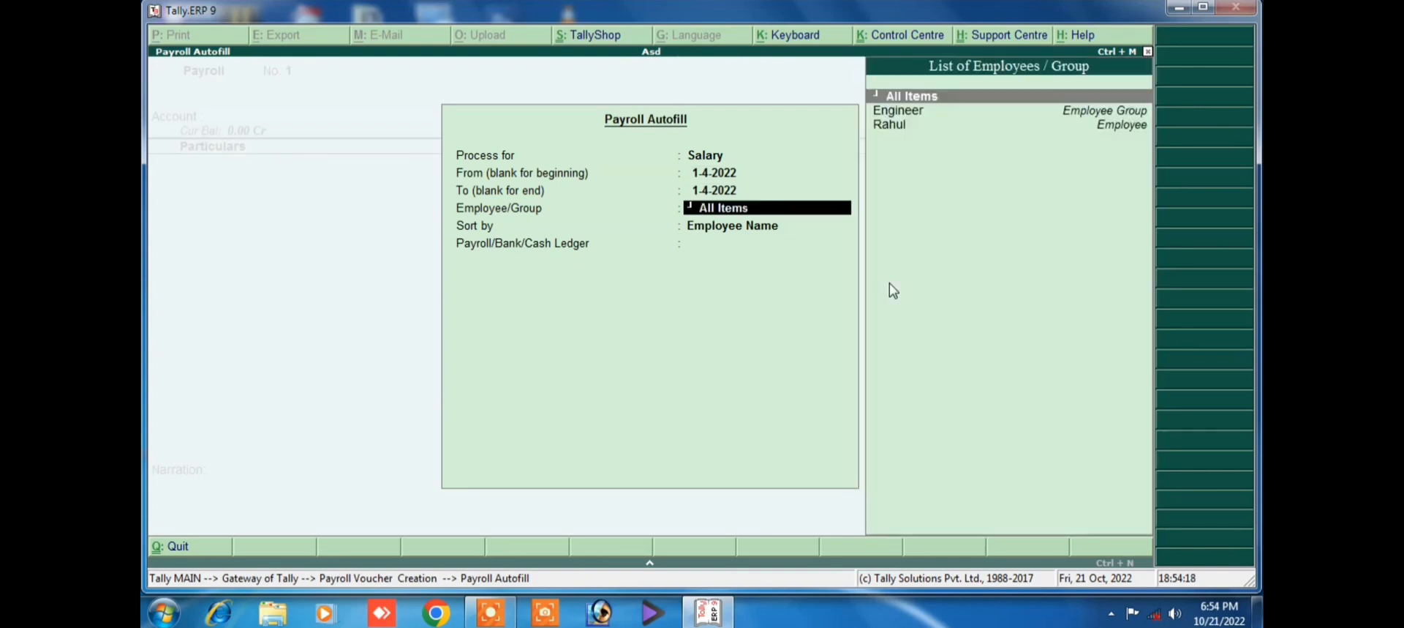
Autofill the payroll voucher for the individual employee, sorted by Employee Name with the Cash ledger, and save it
{"action": "key", "text": "Down"}
{"action": "key", "text": "Down"}
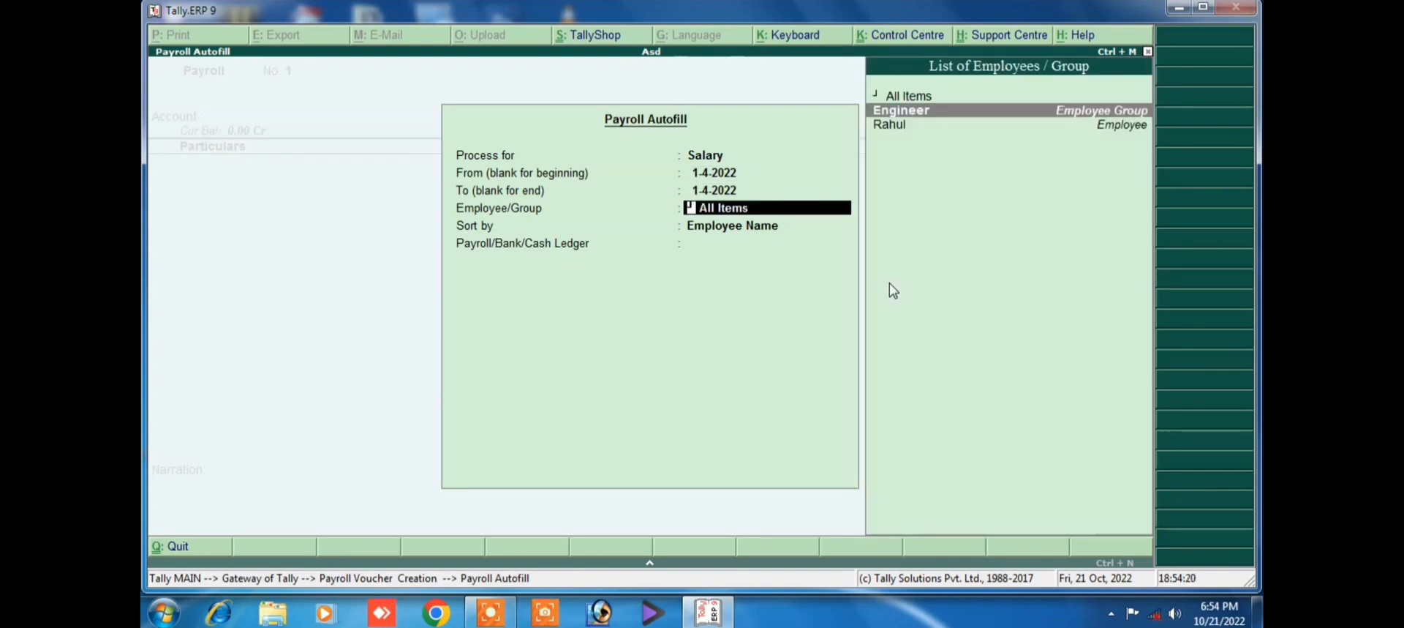
{"action": "key", "text": "Return"}
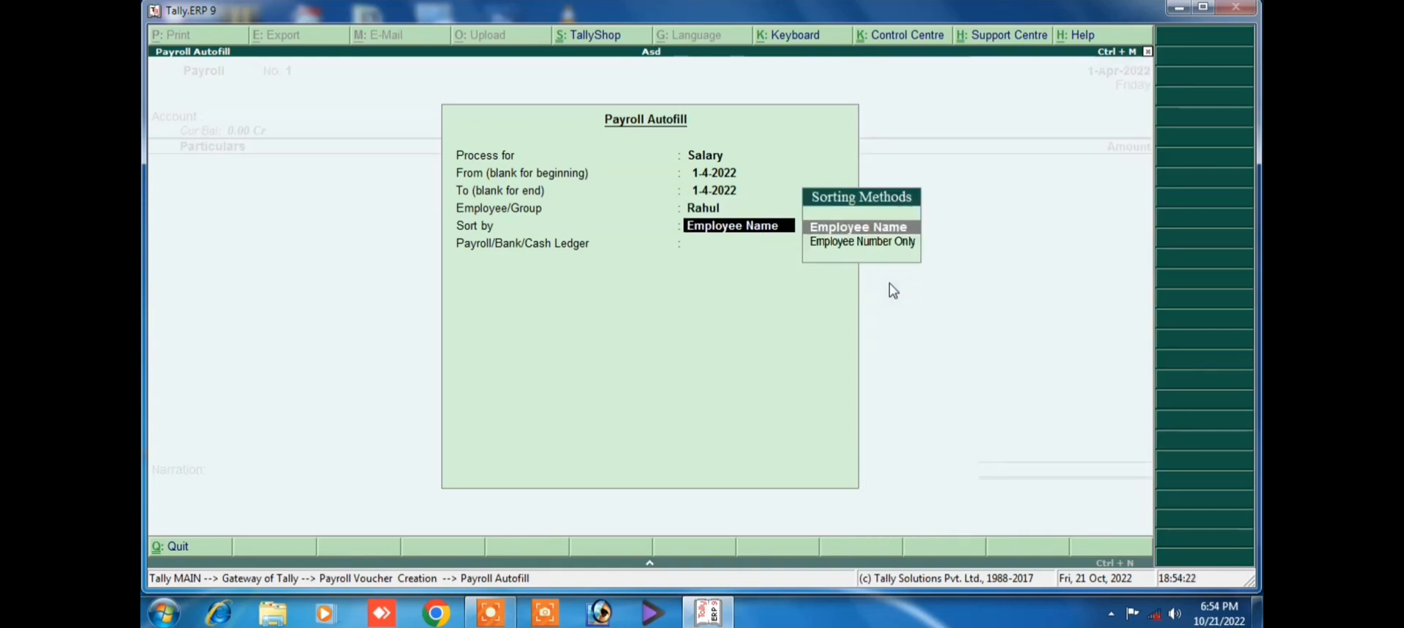
{"action": "key", "text": "Return"}
{"action": "key", "text": "Return"}
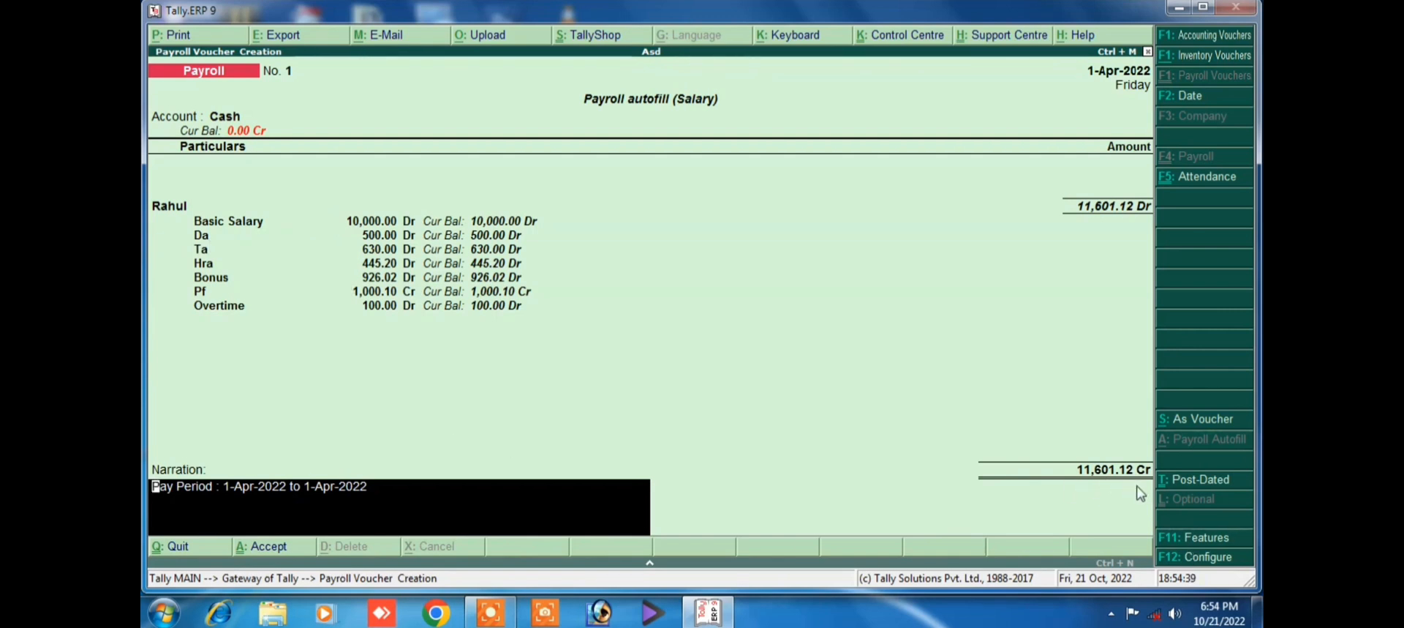
{"action": "key", "text": "Return"}
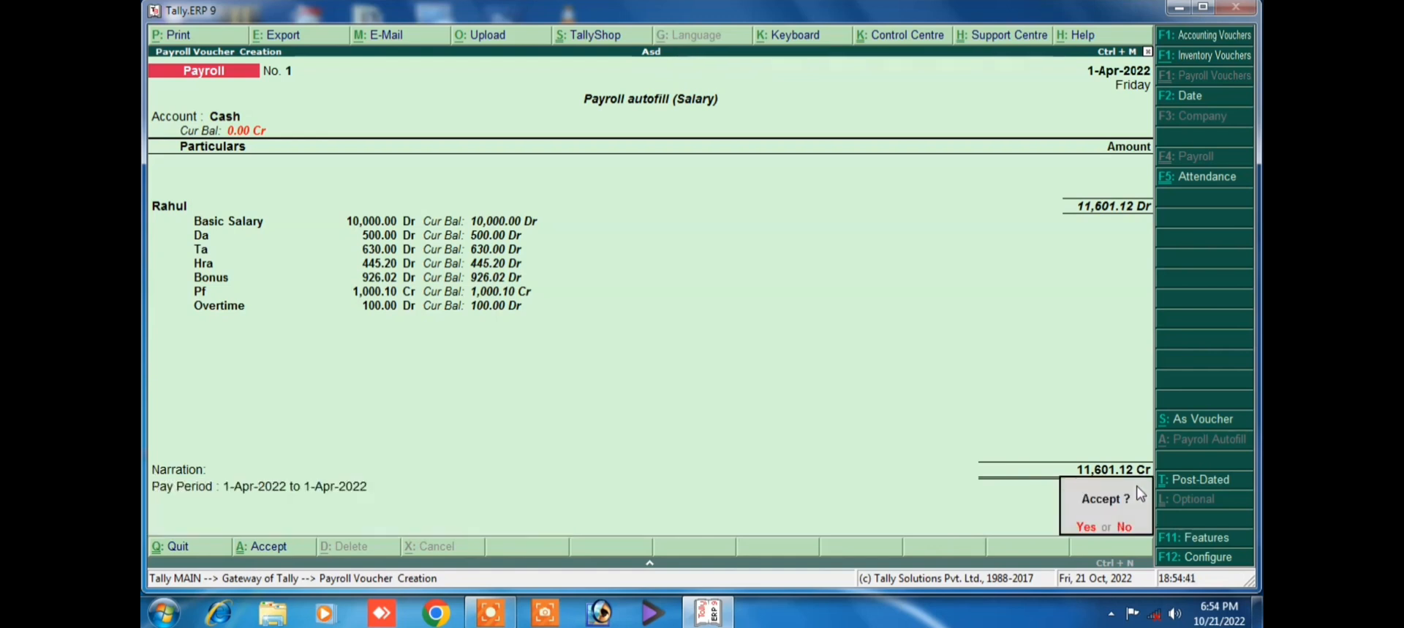
{"action": "key", "text": "Return"}
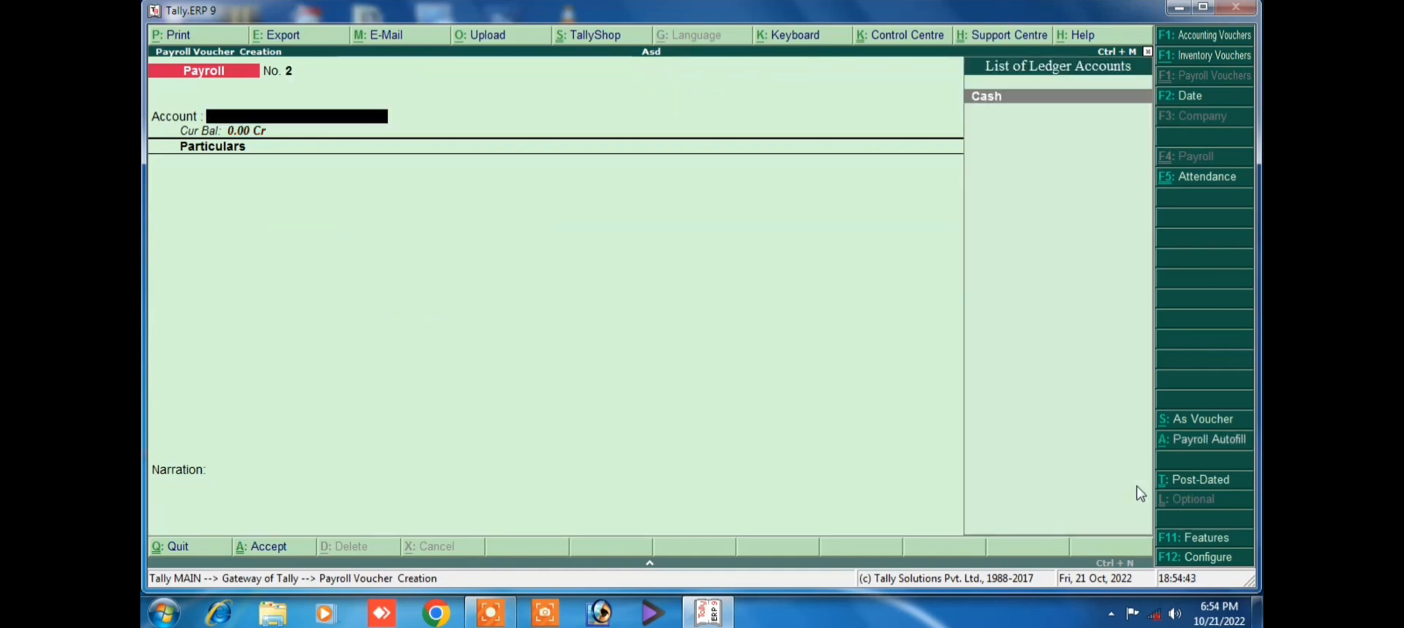